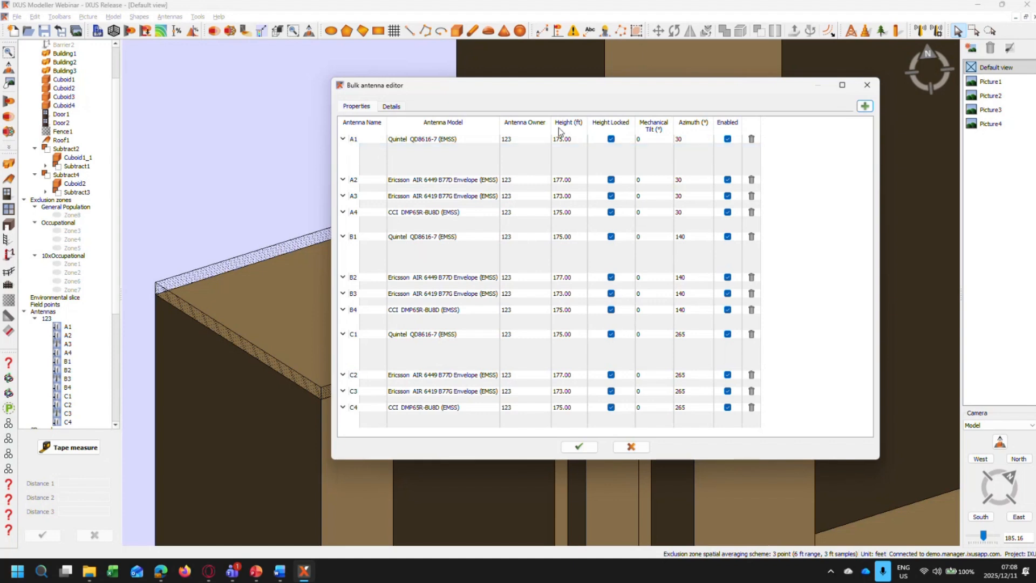
# Step: Close the bulk antenna editor and view antenna A1's individual settings without changing them
pyautogui.click(868, 85)
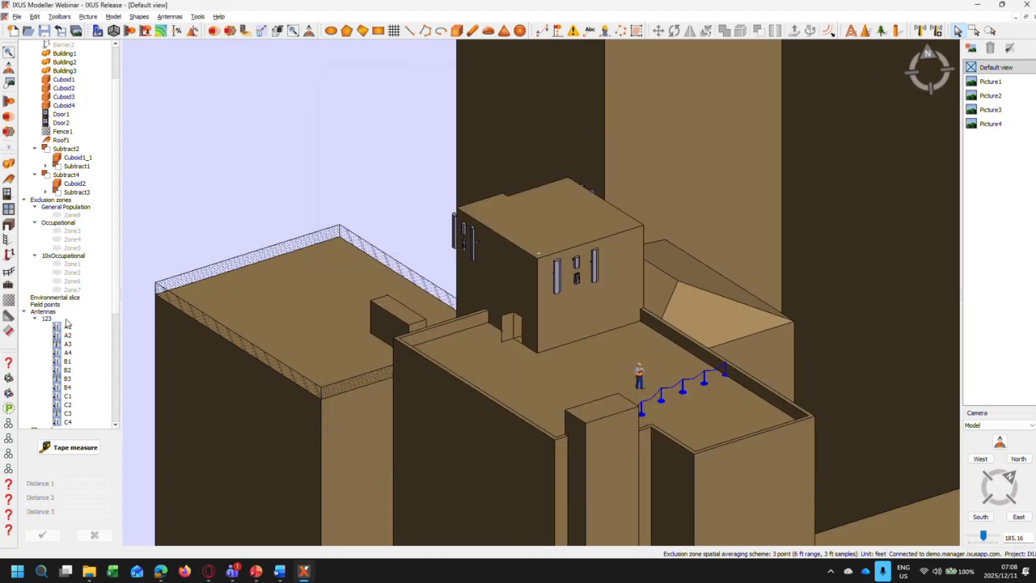
pyautogui.doubleClick(67, 327)
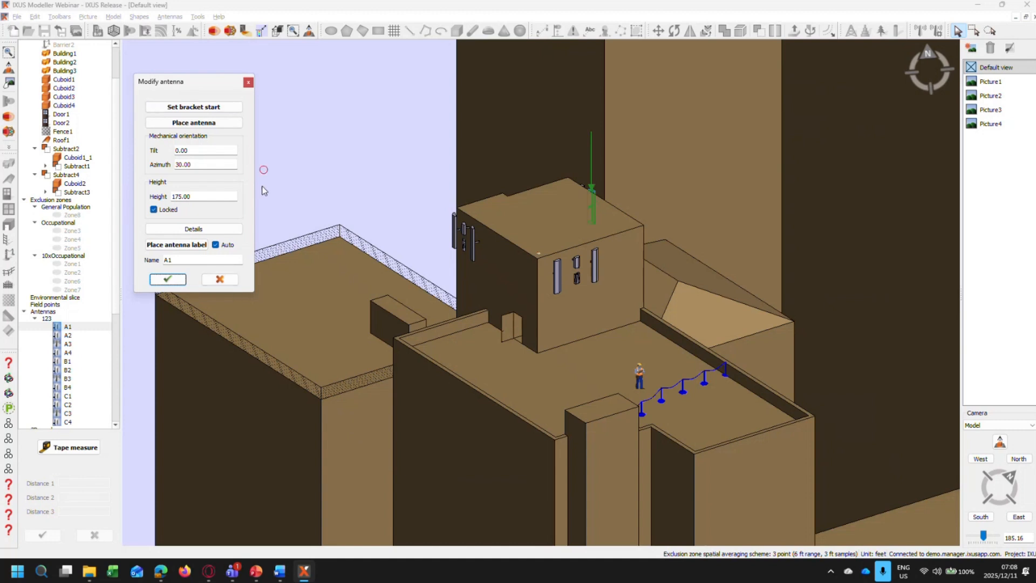
pyautogui.click(220, 279)
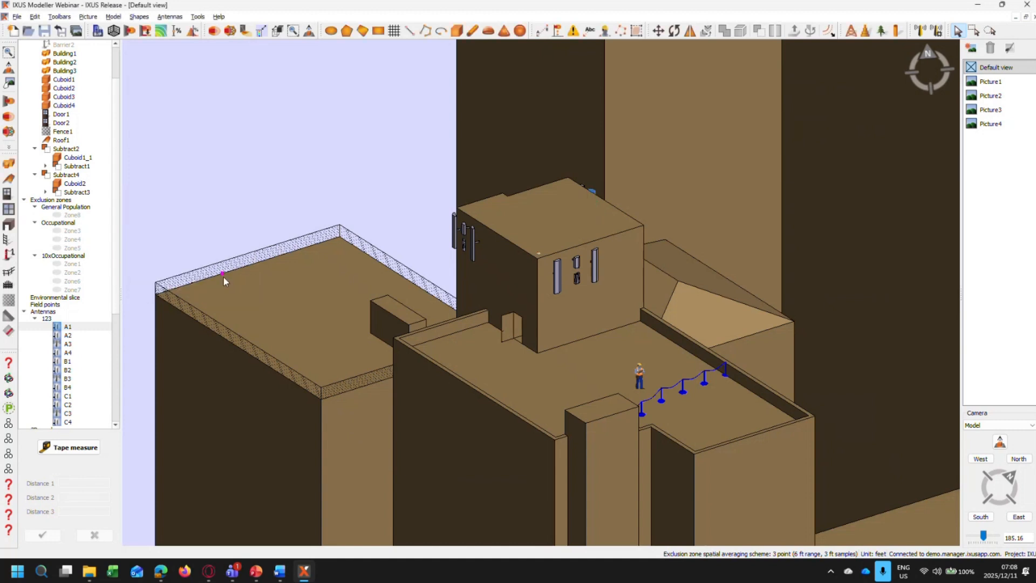
pyautogui.click(937, 31)
pyautogui.click(245, 176)
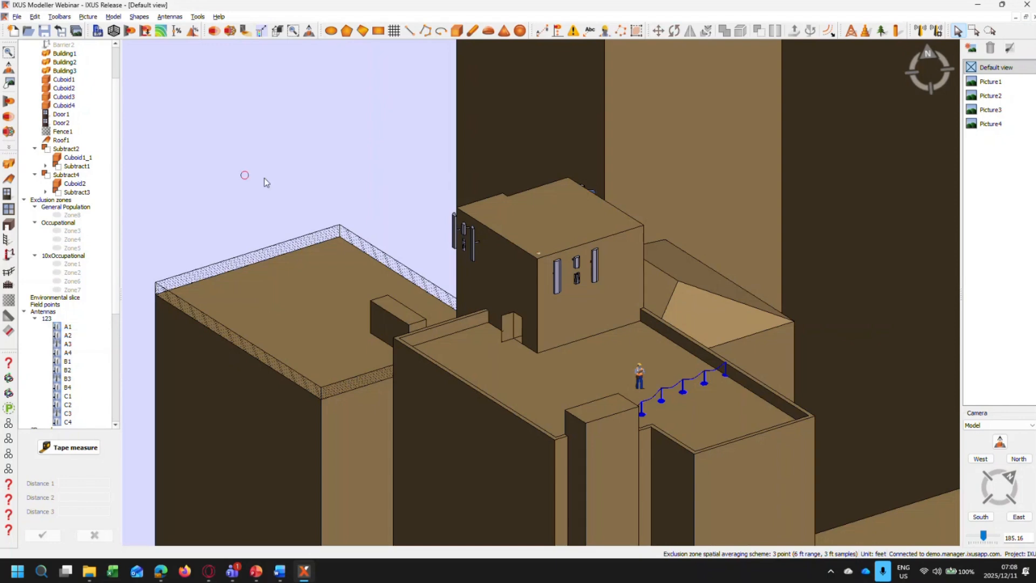
# Step: Compare the general properties of all antennas with their frequency band, tilt and port power details in the bulk antenna editor
pyautogui.click(937, 31)
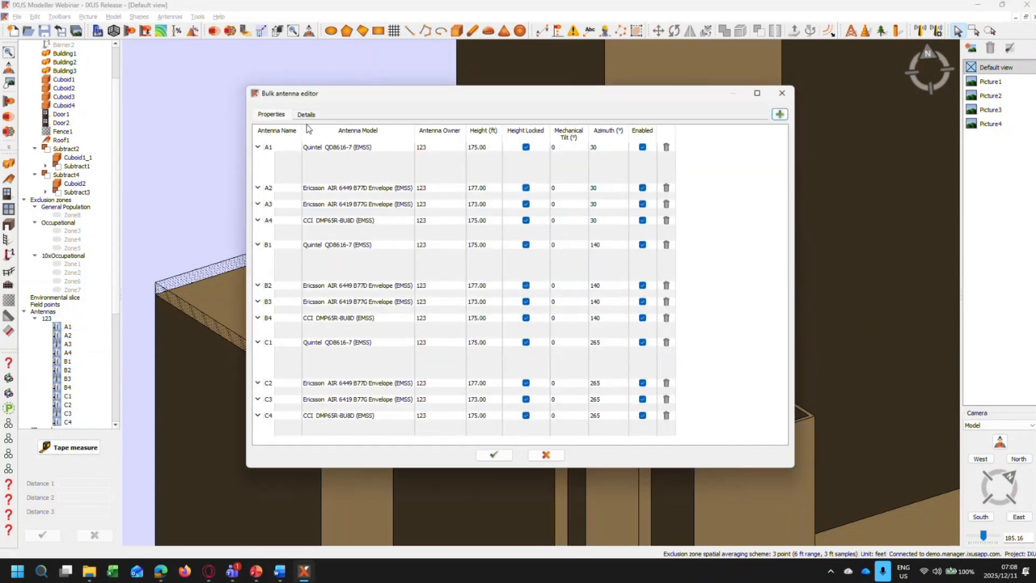
pyautogui.click(306, 117)
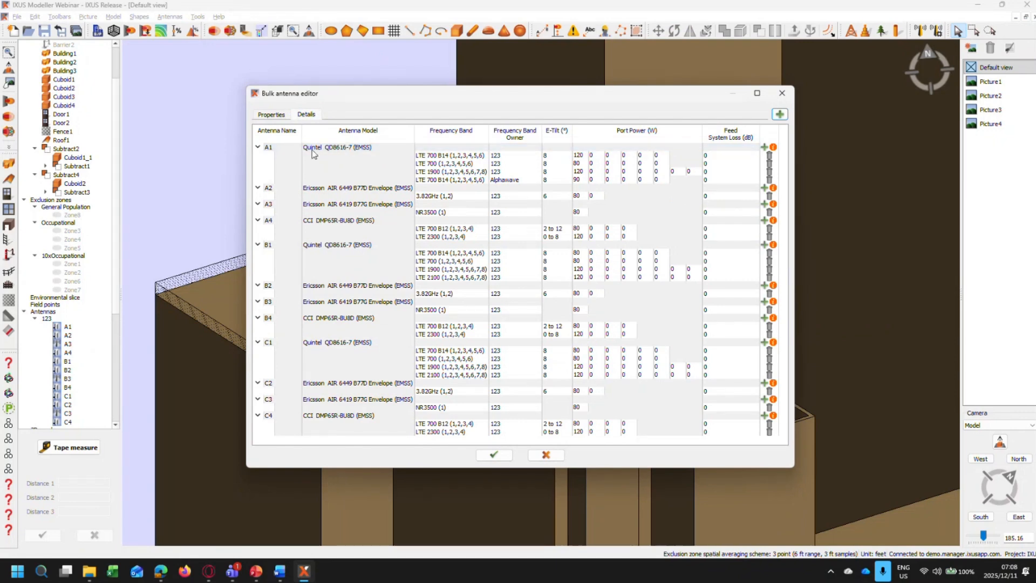
pyautogui.click(280, 115)
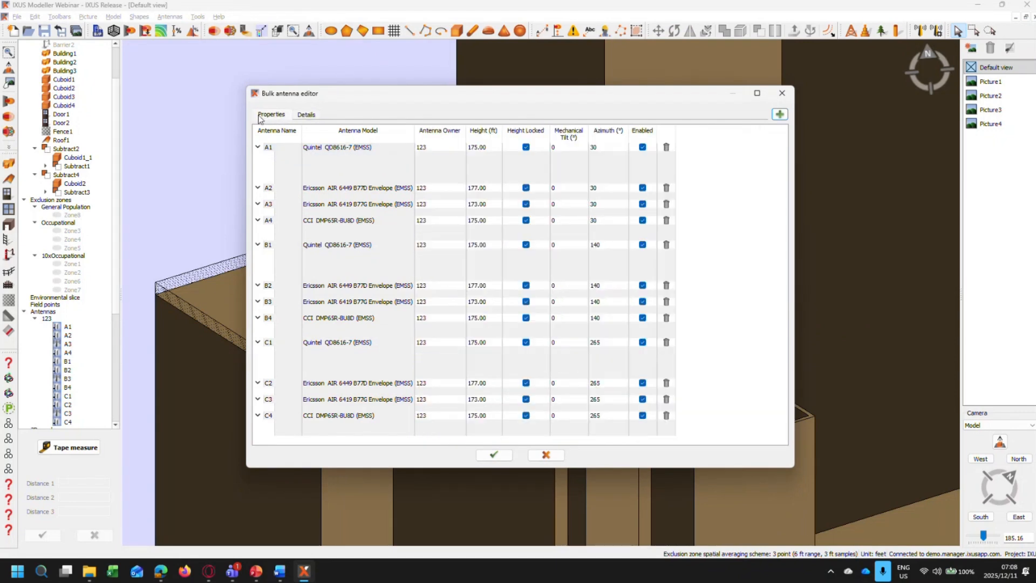
pyautogui.click(306, 116)
pyautogui.click(279, 117)
pyautogui.click(305, 117)
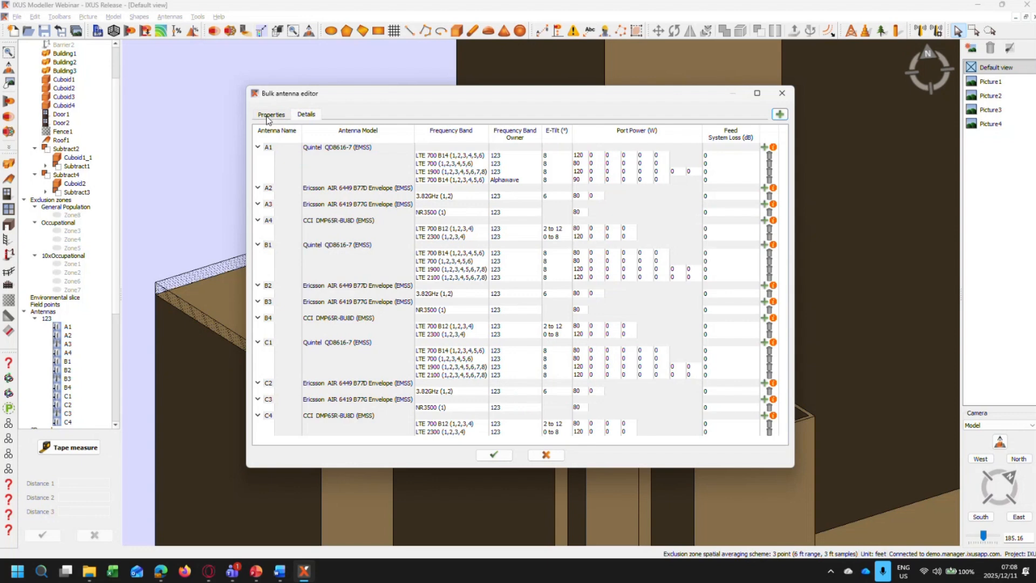
pyautogui.click(267, 116)
pyautogui.click(304, 116)
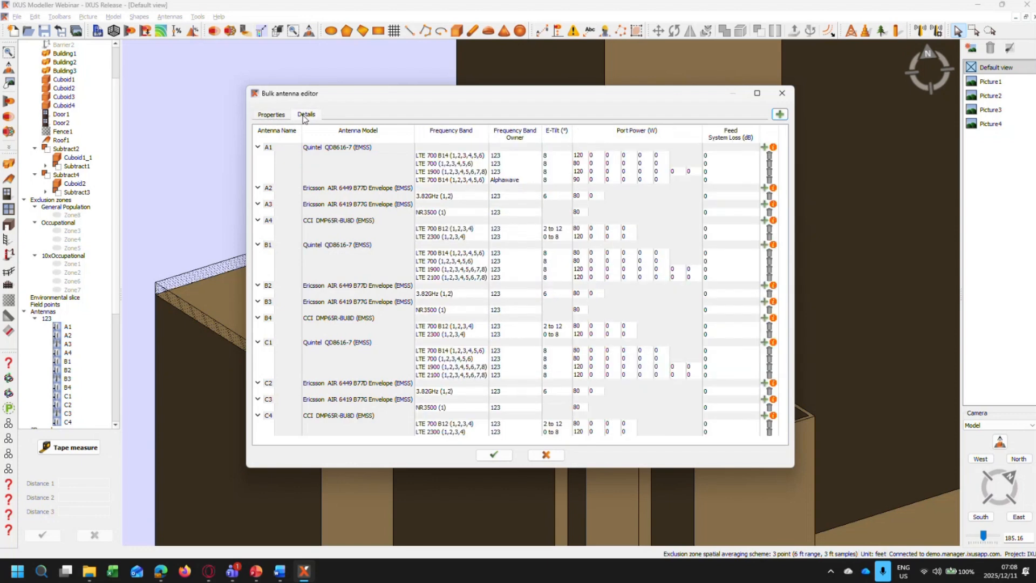
pyautogui.click(266, 116)
pyautogui.click(307, 117)
pyautogui.click(268, 116)
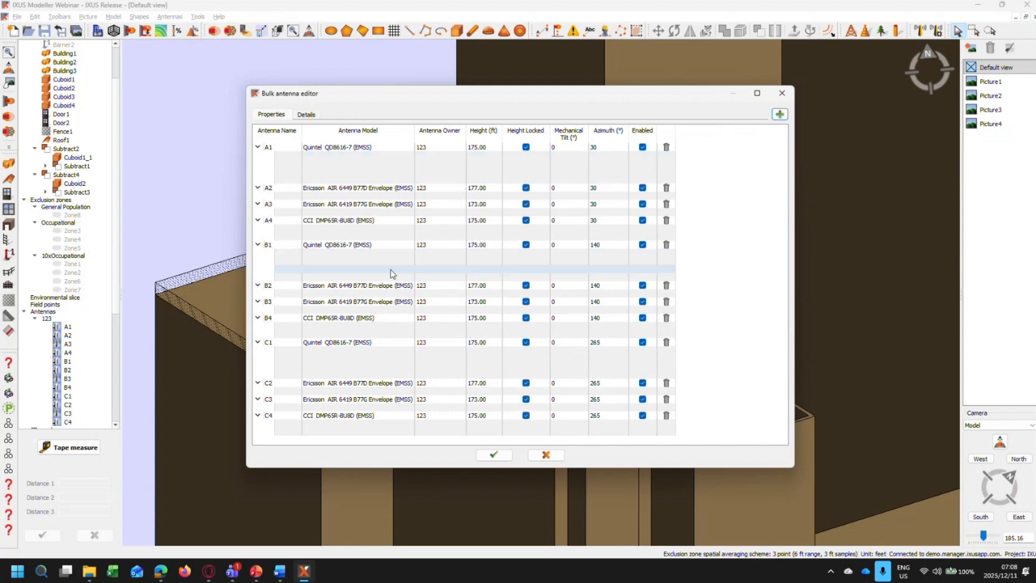
pyautogui.click(308, 115)
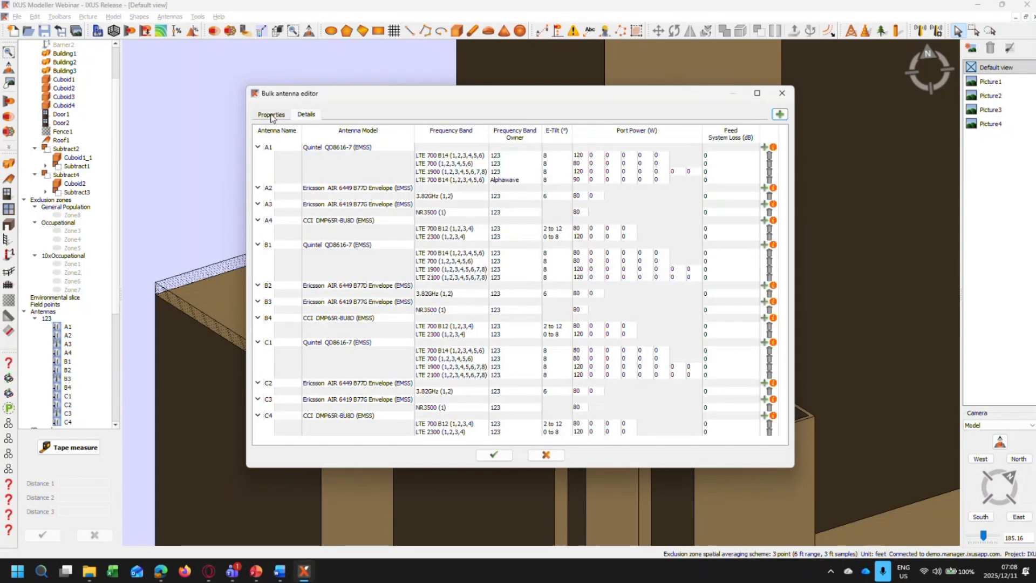
pyautogui.click(270, 115)
pyautogui.click(307, 115)
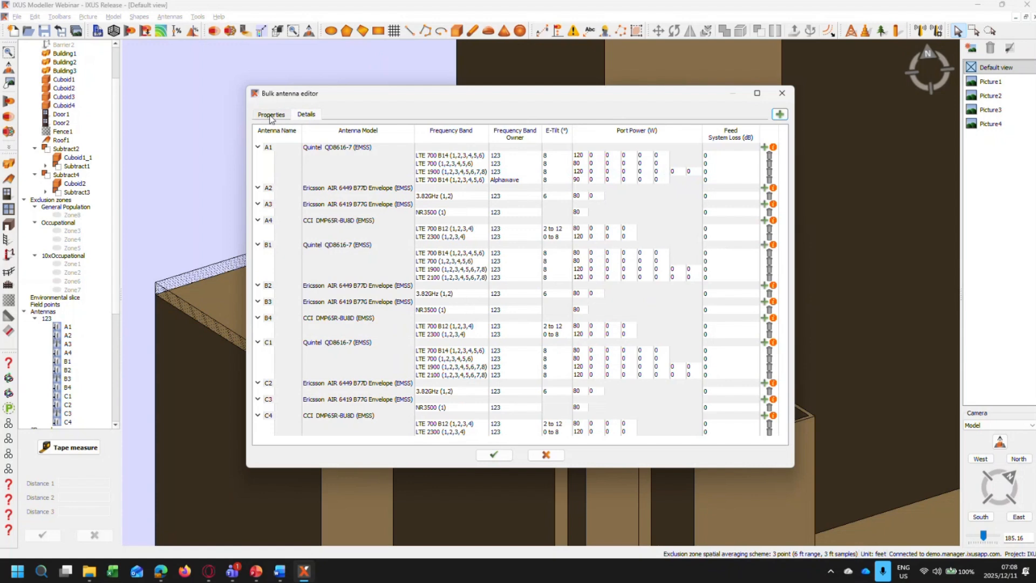
pyautogui.click(272, 115)
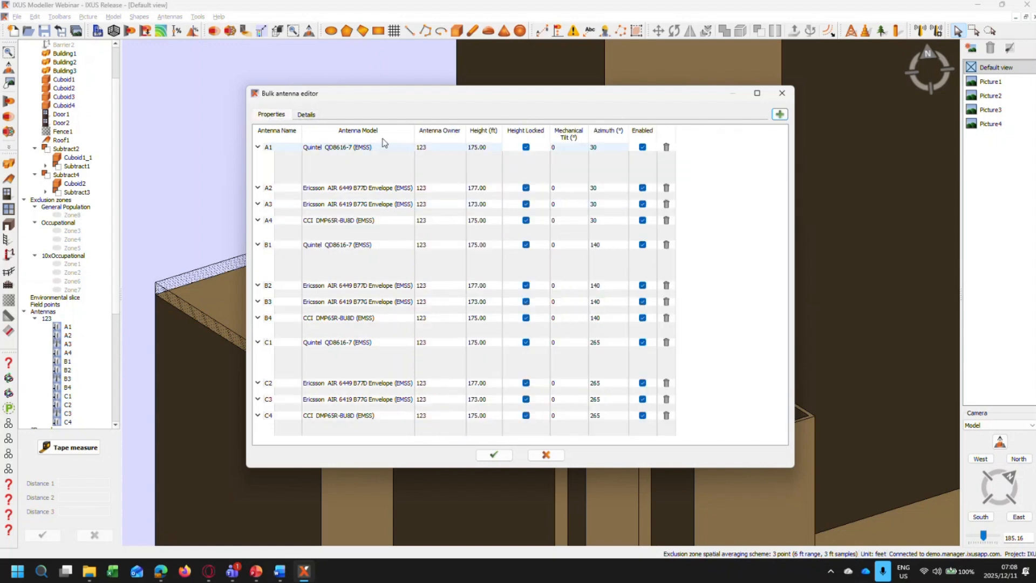
pyautogui.click(306, 115)
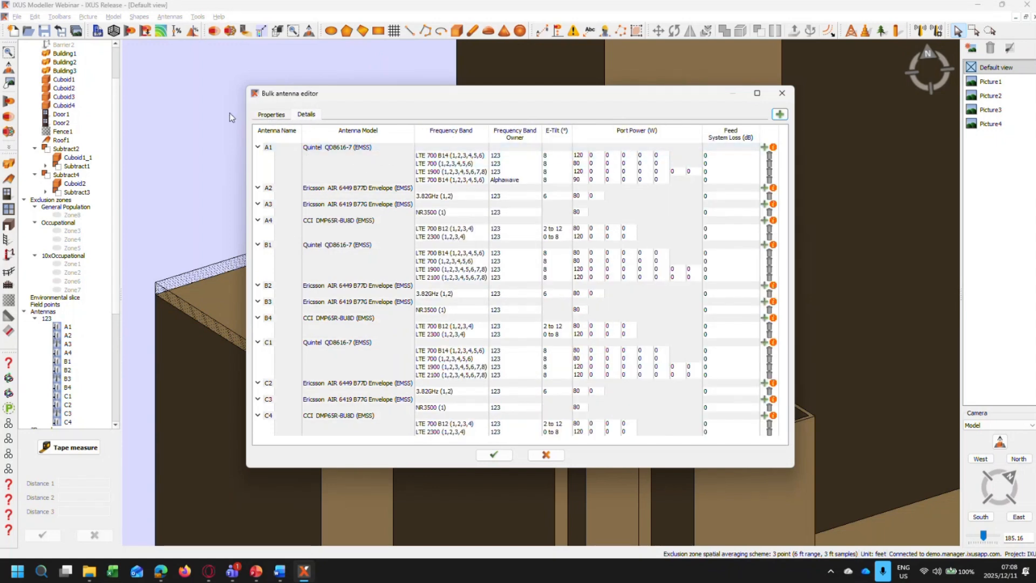
# Step: Add a blank antenna row to the bulk antenna list and delete that row again
pyautogui.click(784, 116)
pyautogui.click(315, 441)
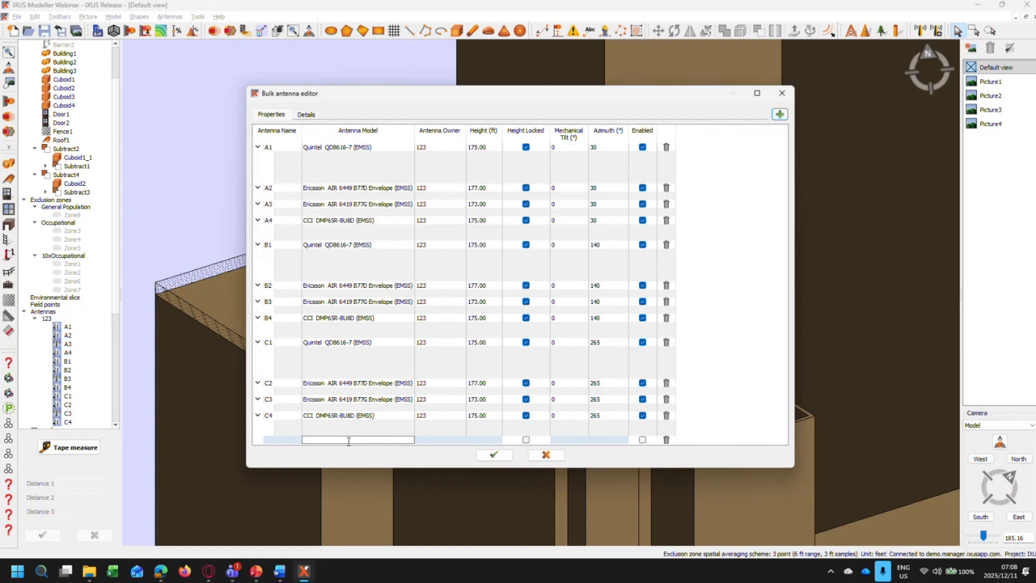
pyautogui.click(667, 441)
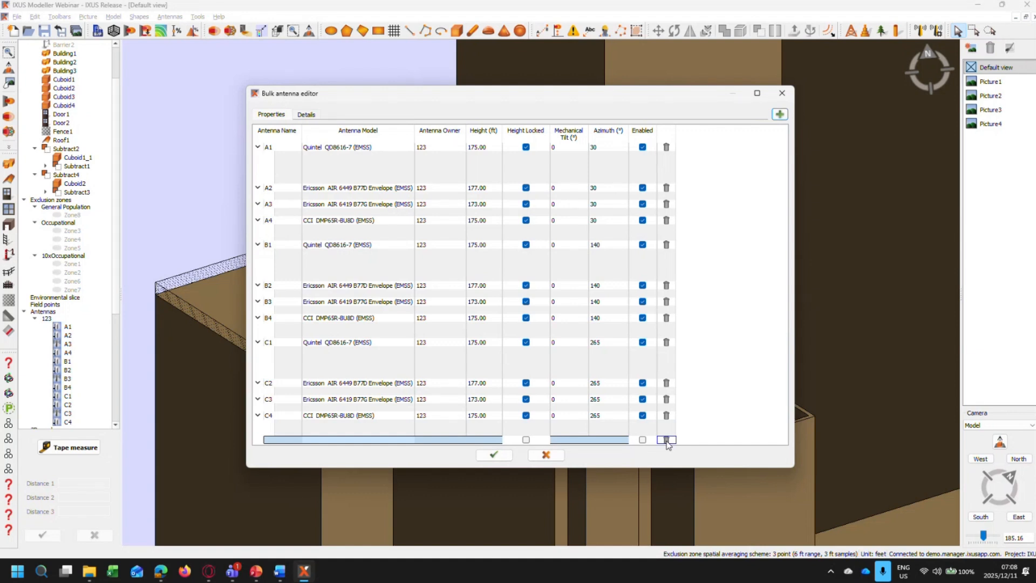
pyautogui.click(667, 441)
# Step: Add a 3.7GHz (1,2) frequency band to antenna A2 and check its alternative band options
pyautogui.click(310, 114)
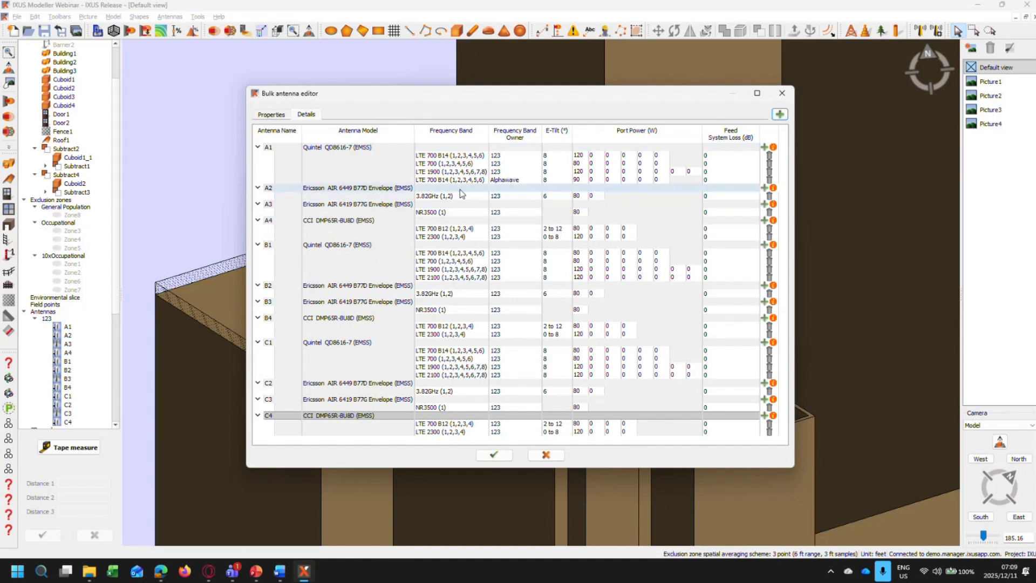
pyautogui.click(765, 188)
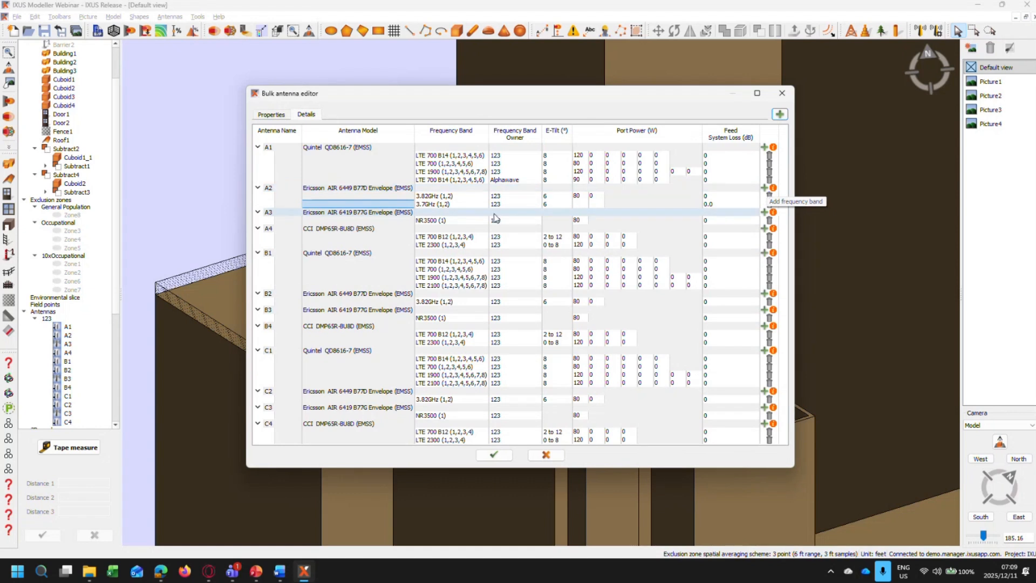
pyautogui.click(443, 205)
pyautogui.click(482, 206)
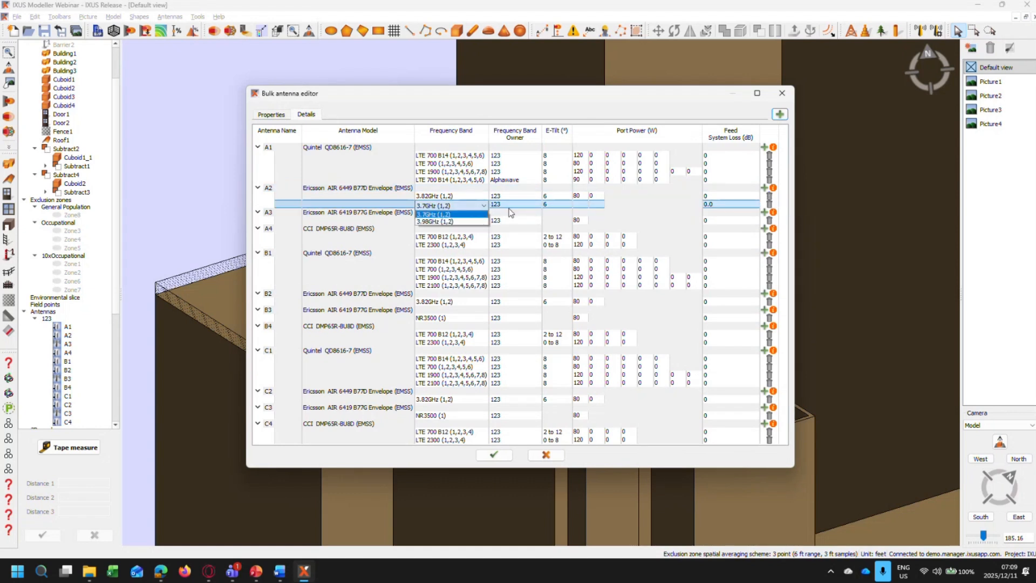
pyautogui.click(500, 104)
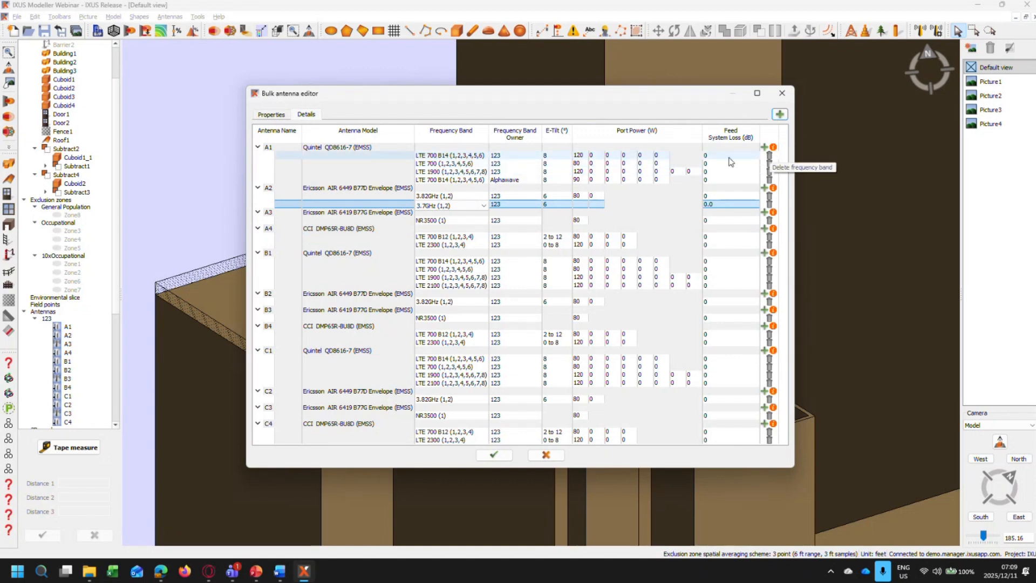
# Step: Check the band, owner and port power options of antenna A1's first frequency band, and close the bulk editor without saving
pyautogui.click(478, 156)
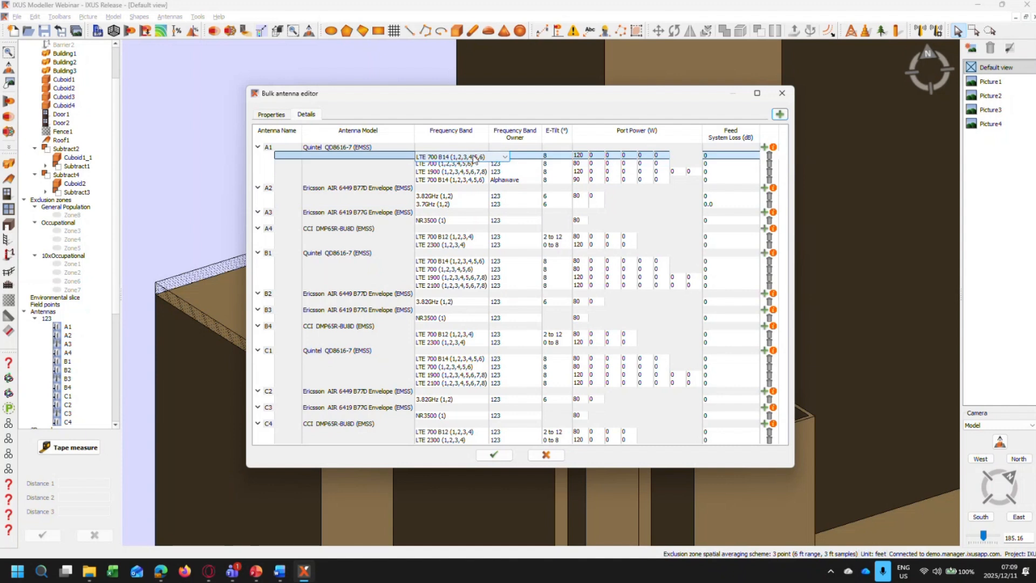
pyautogui.click(479, 157)
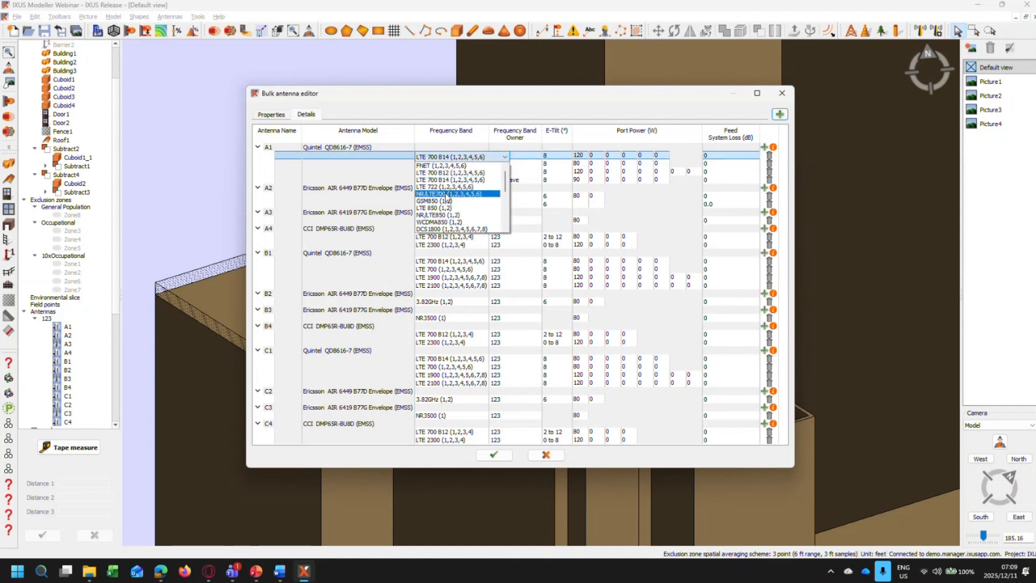
pyautogui.click(540, 162)
pyautogui.click(523, 157)
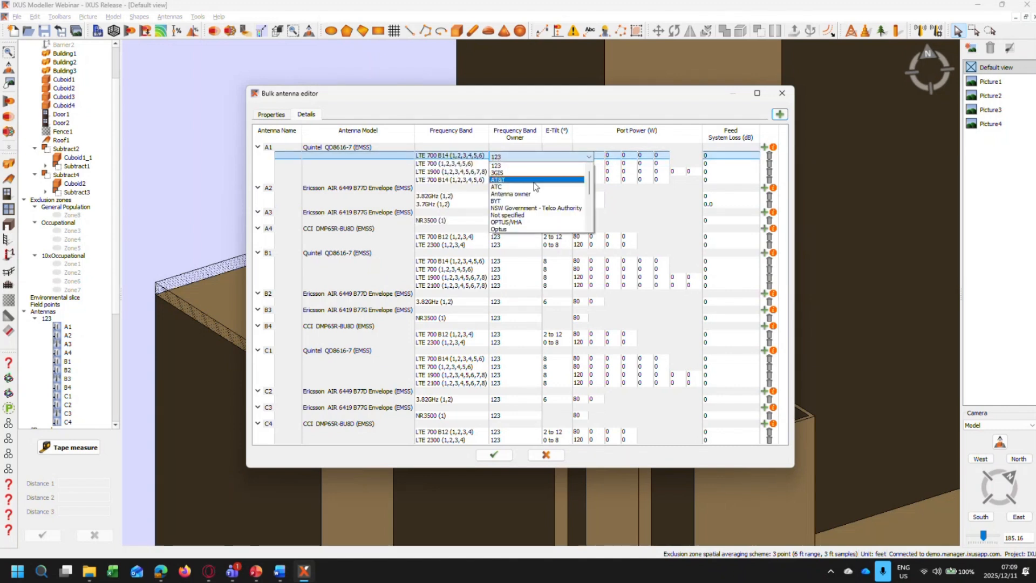
pyautogui.click(526, 159)
pyautogui.click(610, 156)
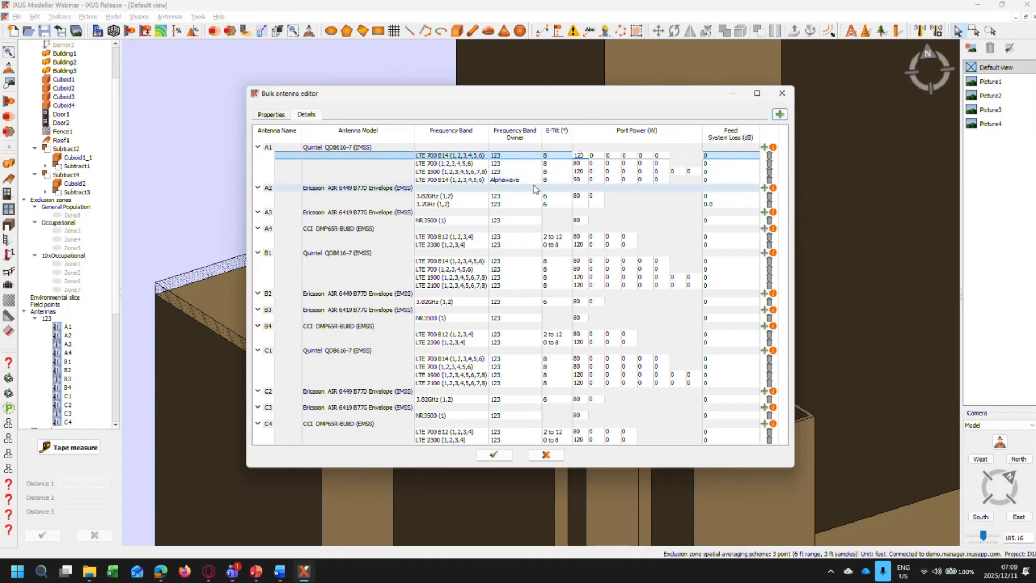
pyautogui.click(781, 95)
# Step: Enable the general preference for specifying total ports power and save the preferences
pyautogui.click(34, 17)
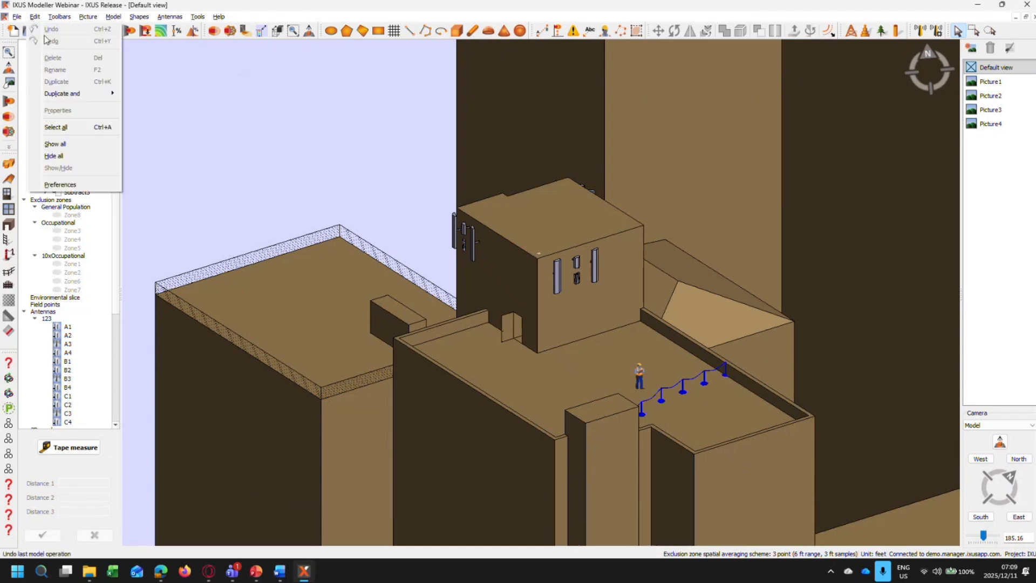
pyautogui.click(60, 185)
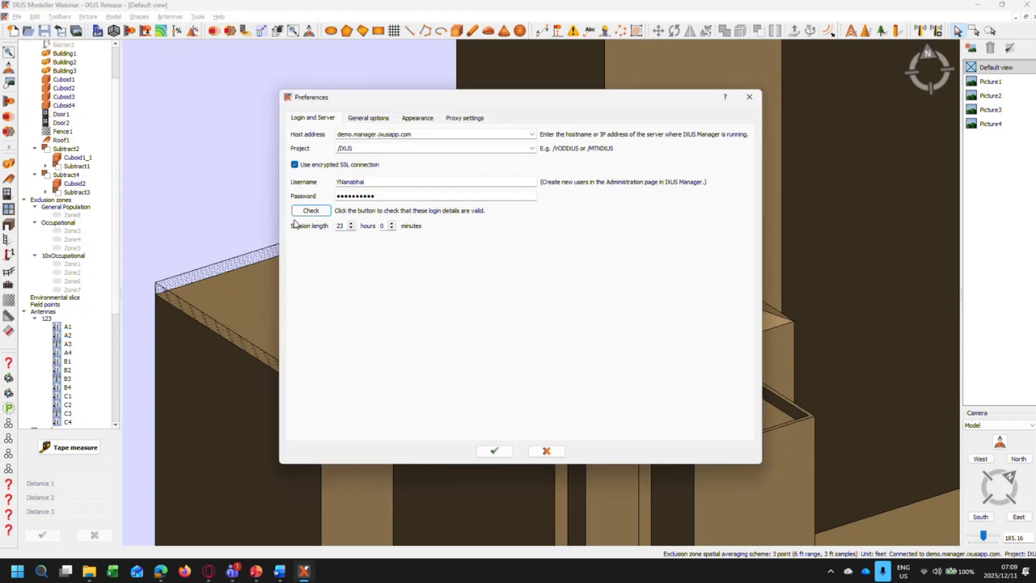
pyautogui.click(368, 118)
pyautogui.click(300, 423)
pyautogui.click(495, 452)
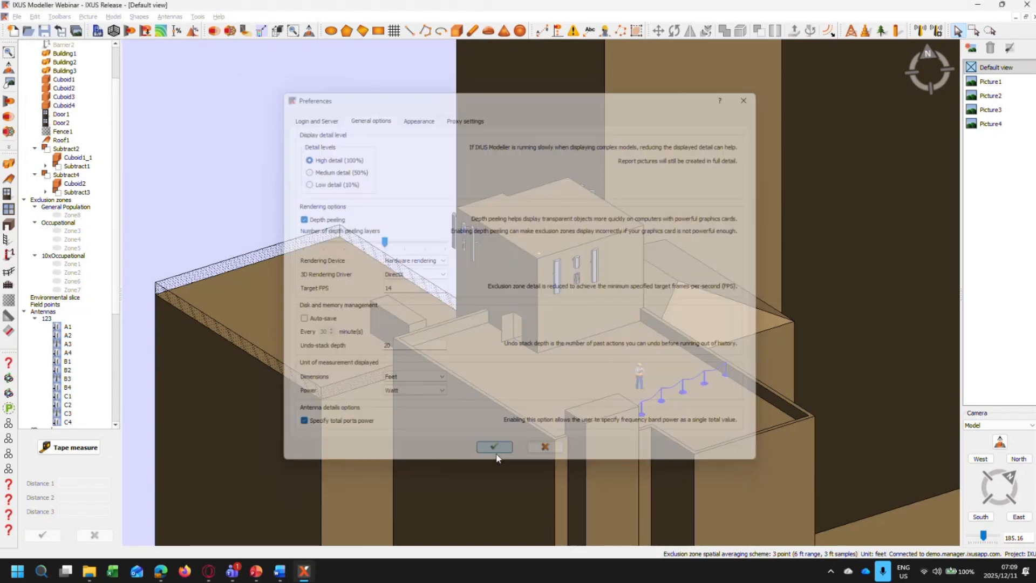
# Step: Examine the total port power of each frequency band in the bulk antenna editor, and cancel out of it
pyautogui.click(937, 32)
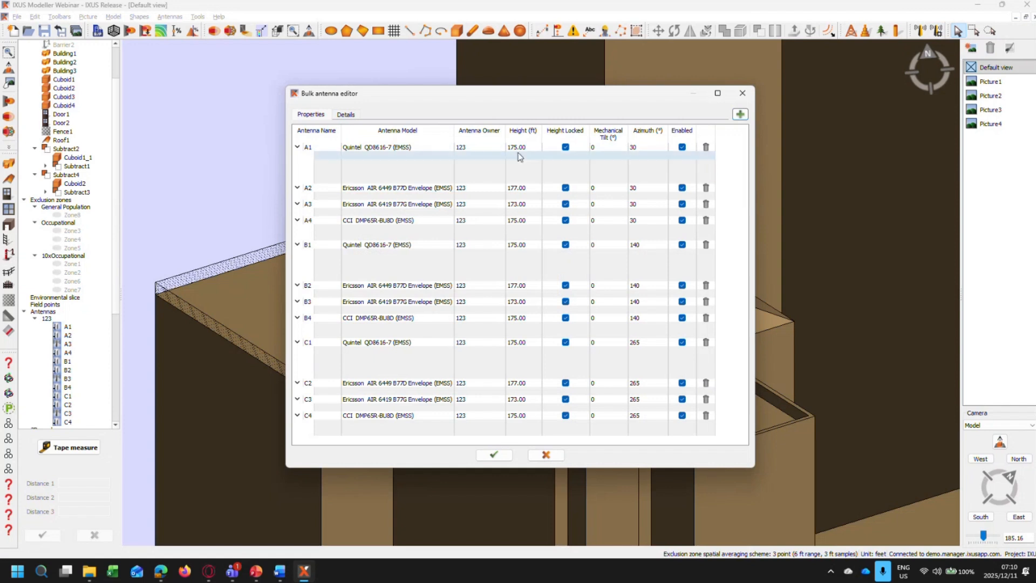
pyautogui.click(344, 116)
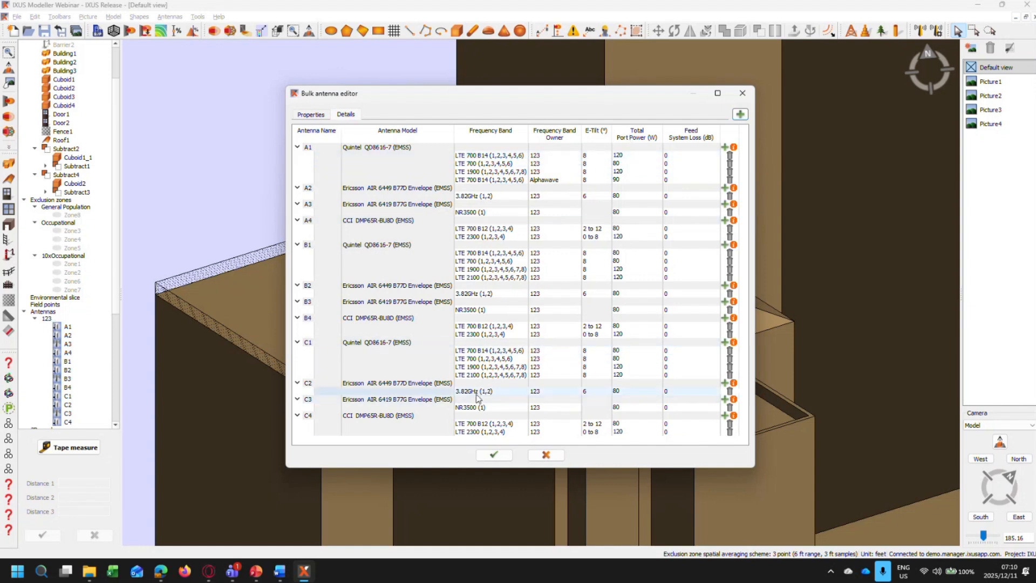
pyautogui.click(546, 455)
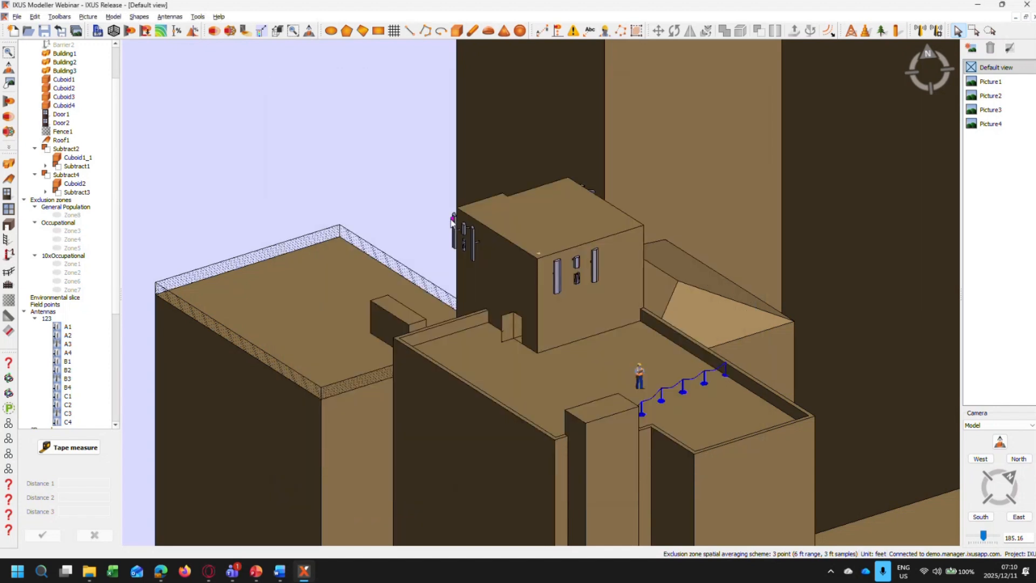
# Step: Select antennas A3, B3 and C3 together in the model tree
pyautogui.click(67, 327)
pyautogui.scroll(-2, 79, 373)
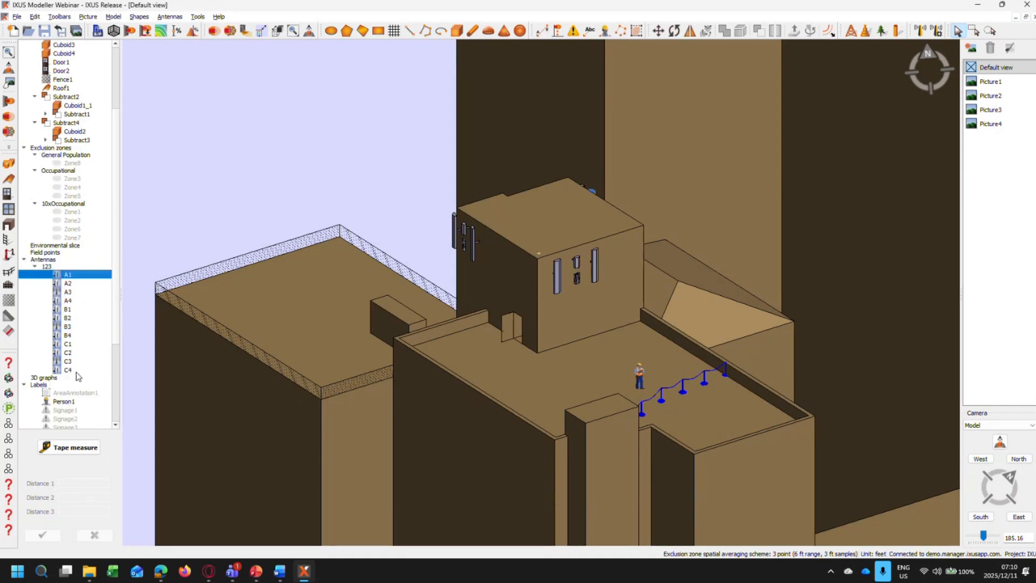
pyautogui.click(75, 291)
pyautogui.keyDown('ctrl'); pyautogui.click(68, 327); pyautogui.keyUp('ctrl')
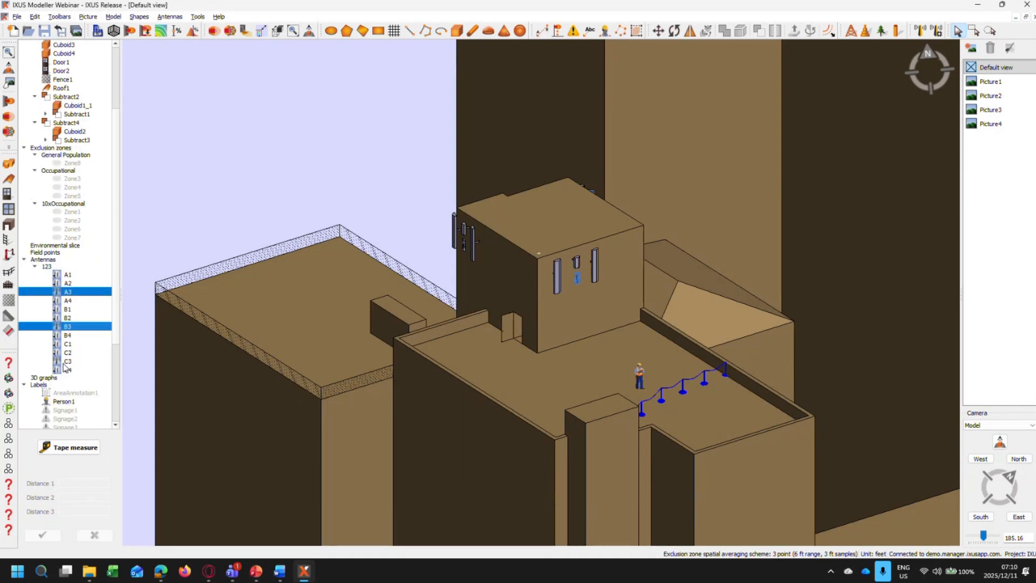
pyautogui.keyDown('ctrl'); pyautogui.click(65, 361); pyautogui.keyUp('ctrl')
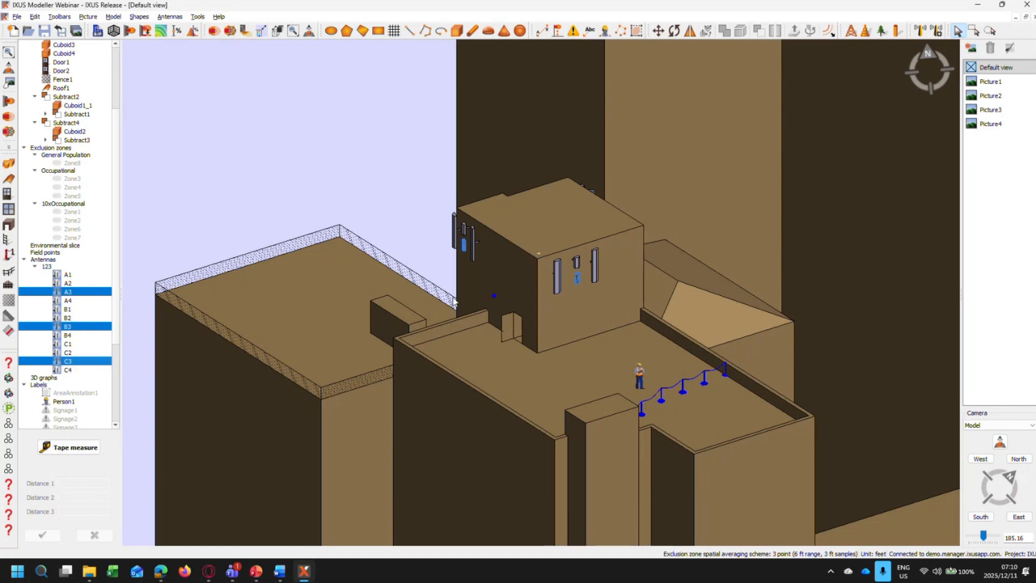
pyautogui.click(69, 293)
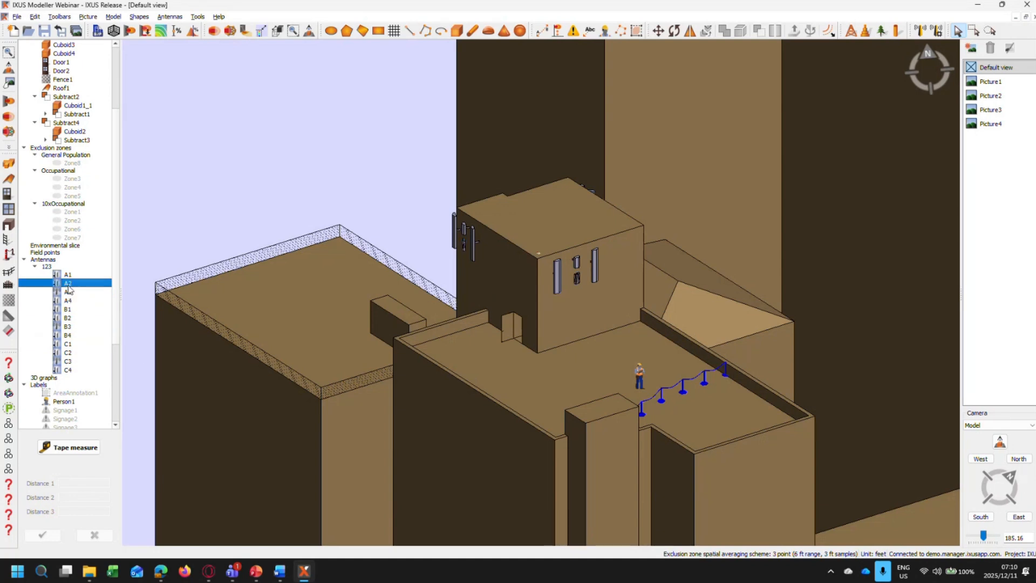
pyautogui.keyDown('ctrl'); pyautogui.click(69, 326); pyautogui.keyUp('ctrl')
pyautogui.keyDown('ctrl'); pyautogui.click(68, 362); pyautogui.keyUp('ctrl')
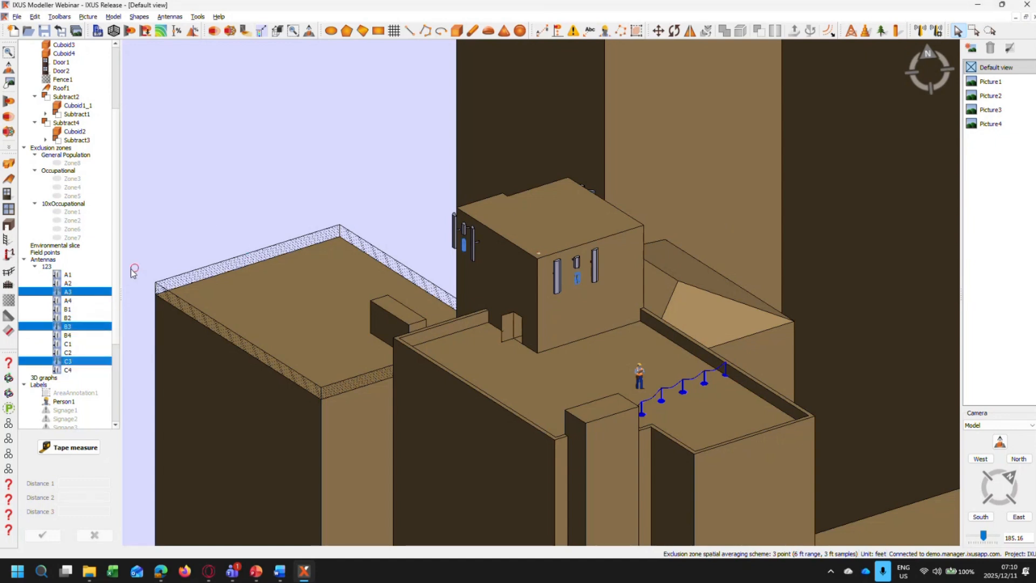
# Step: Open antennas A3, B3 and C3 in the bulk antenna editor and review their properties and frequency band details
pyautogui.rightClick(79, 297)
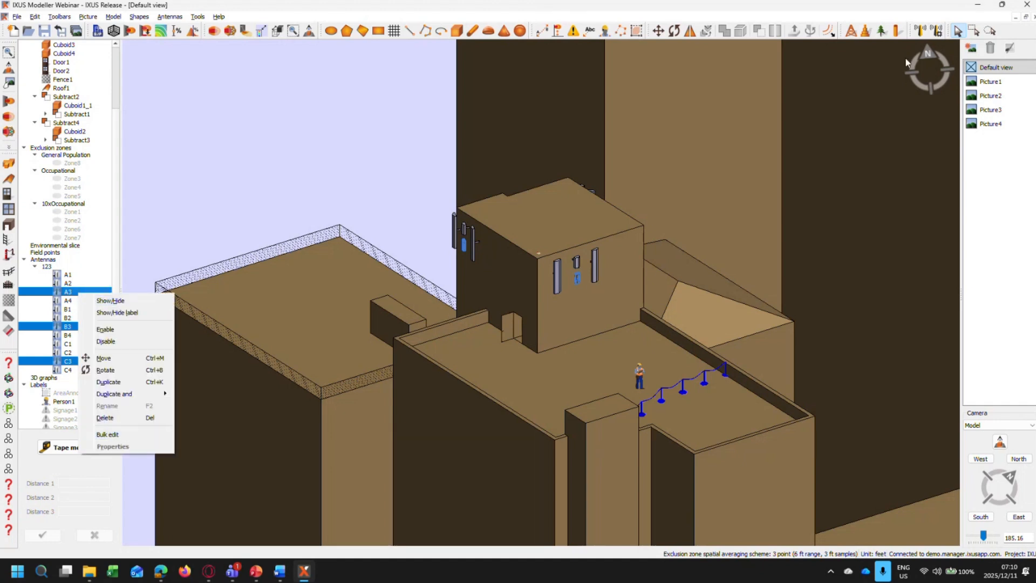
pyautogui.click(110, 437)
pyautogui.moveTo(431, 215); pyautogui.dragTo(406, 151)
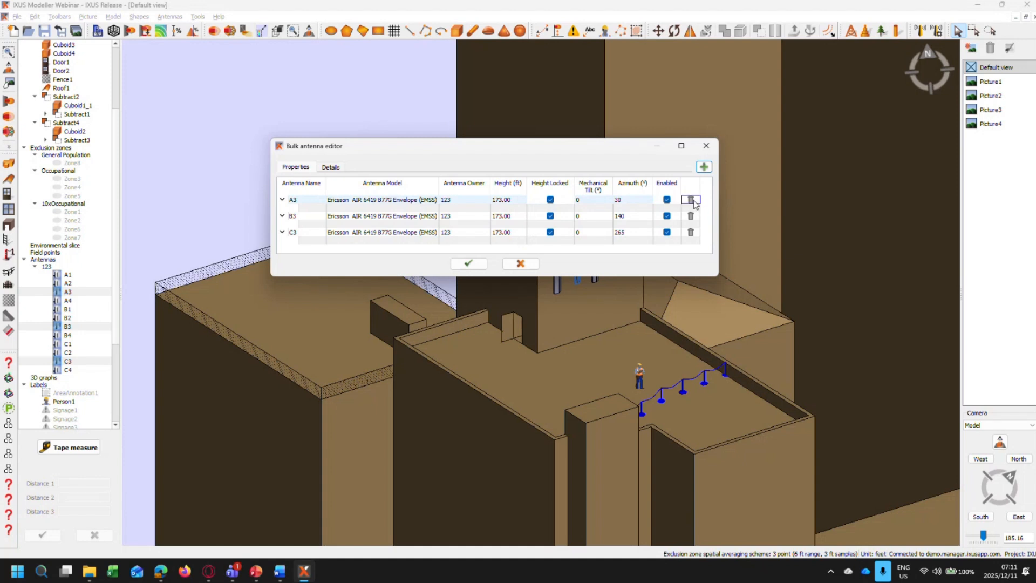
pyautogui.click(331, 168)
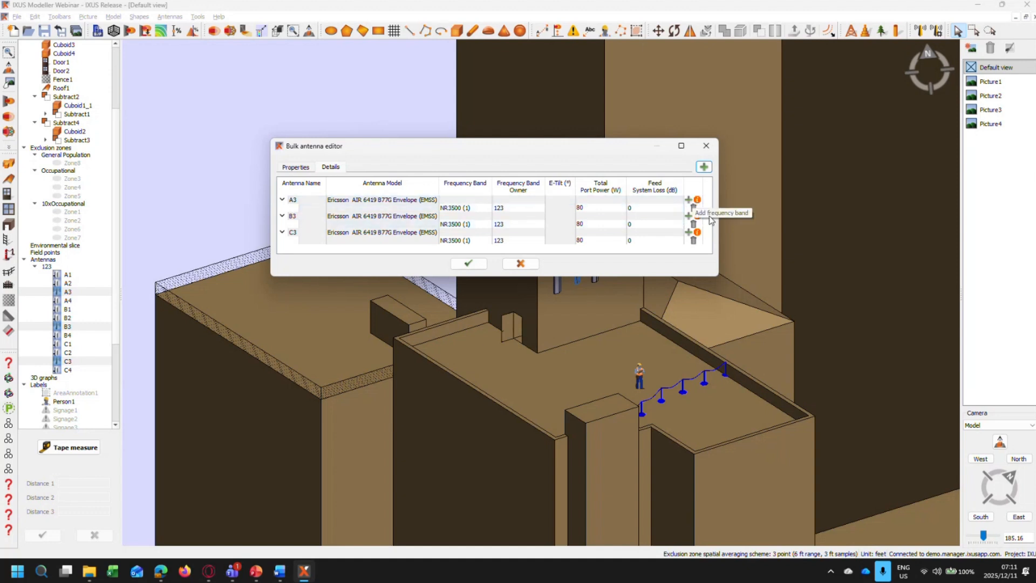
# Step: Add a new antenna to the bulk editor using the model Ericsson AIR 6419 B77G Envelope (EMSS)
pyautogui.click(704, 167)
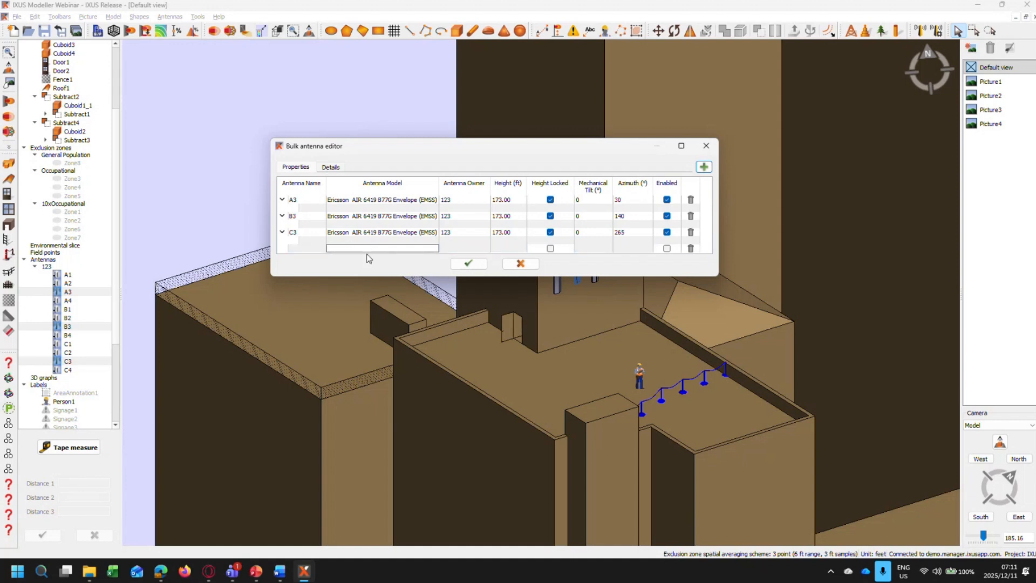
pyautogui.write('64198')
pyautogui.press('BackSpace')
pyautogui.write('b77g')
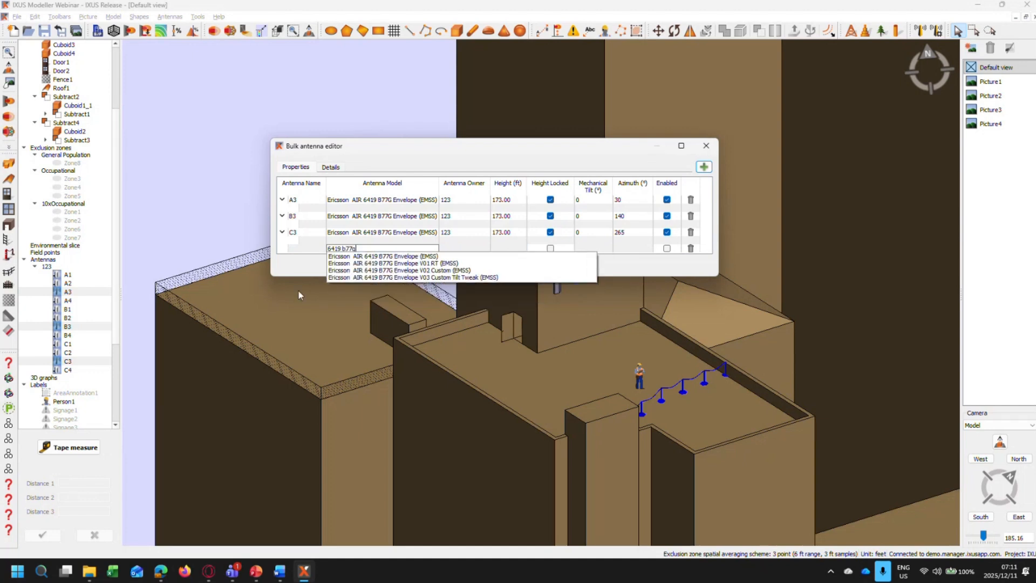
pyautogui.click(390, 257)
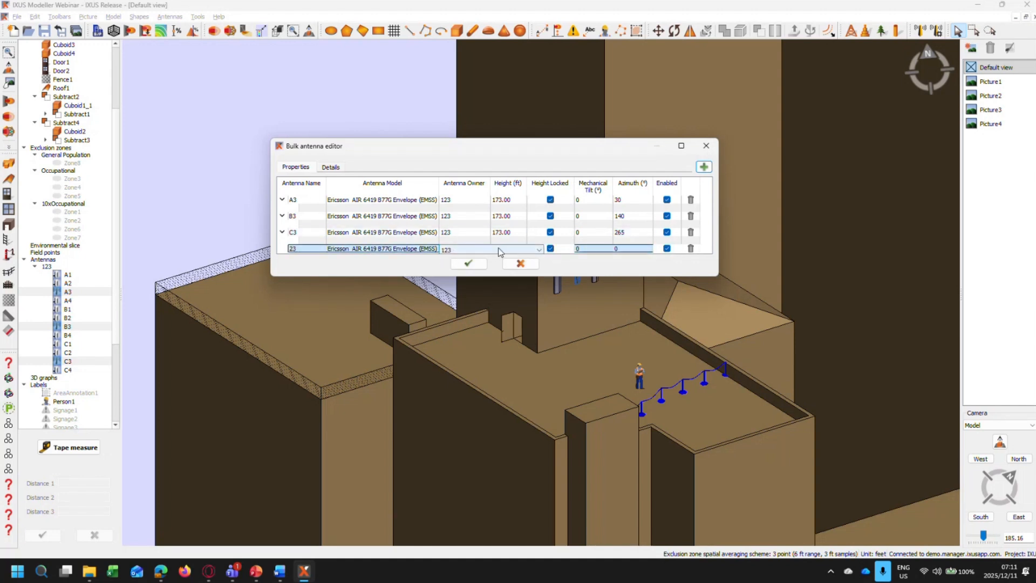
# Step: Set the new antenna's height to 173 ft and its azimuth to 30°, enlarging the editor window to show the whole row
pyautogui.click(513, 252)
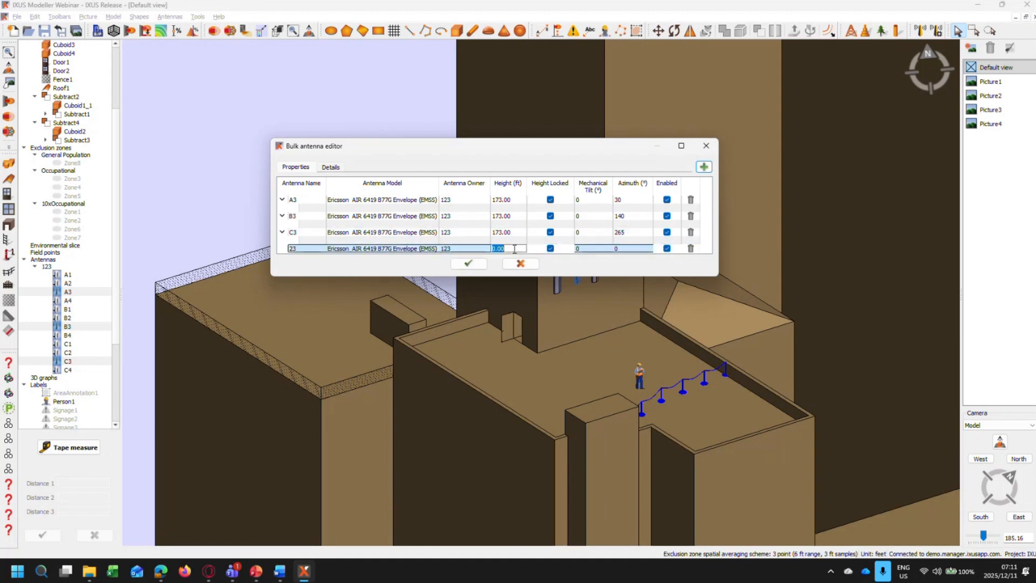
pyautogui.write('173')
pyautogui.moveTo(563, 146); pyautogui.dragTo(563, 137)
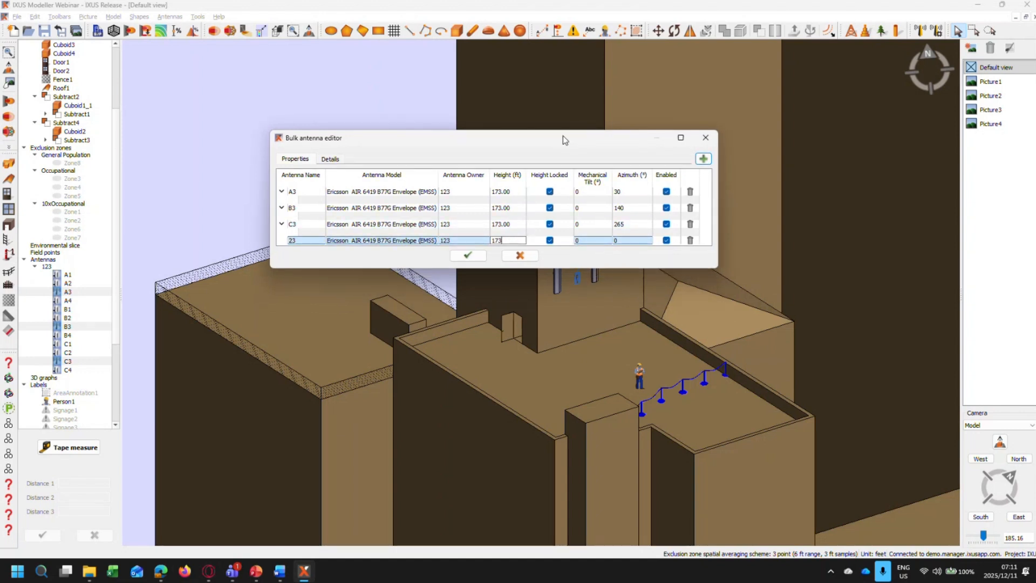
pyautogui.moveTo(571, 268); pyautogui.dragTo(570, 324)
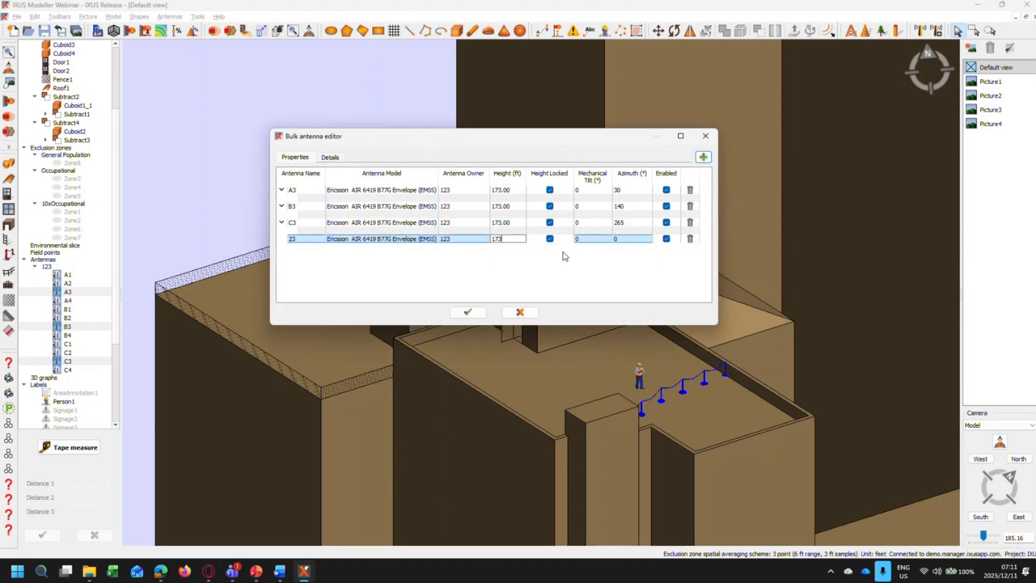
pyautogui.click(584, 241)
pyautogui.click(648, 240)
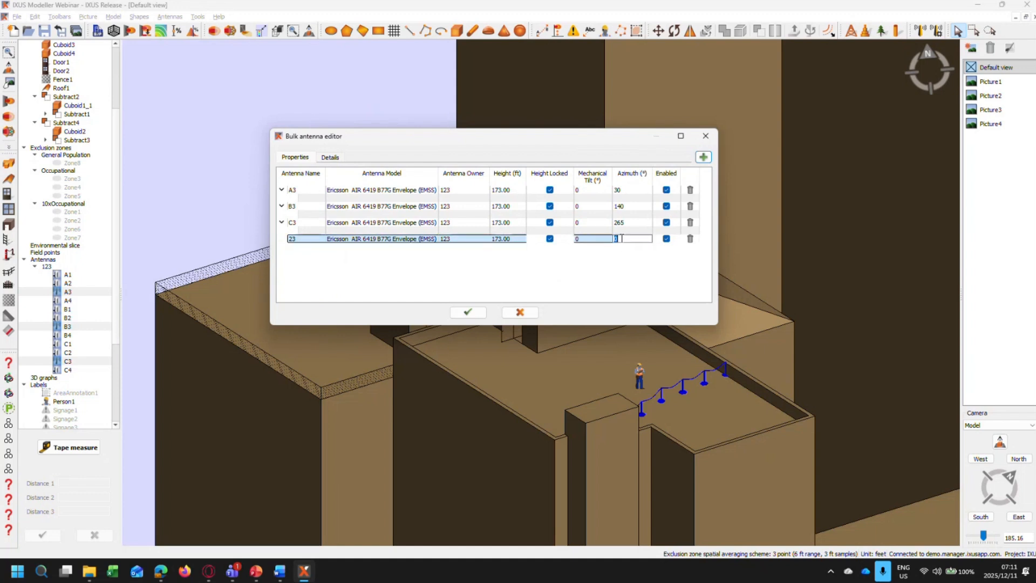
pyautogui.press('Return')
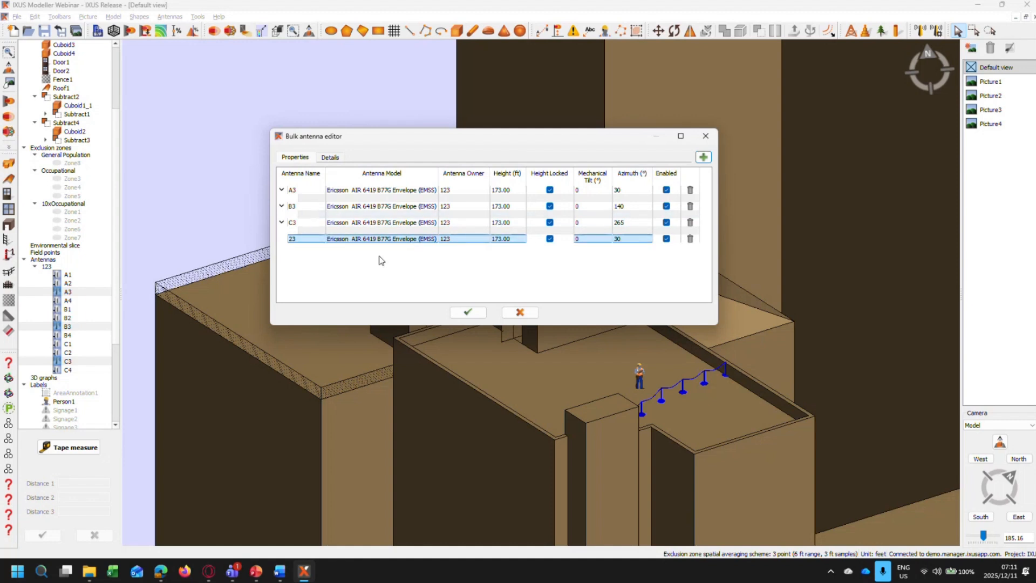
# Step: Rename the newly added antenna as D3
pyautogui.doubleClick(292, 239)
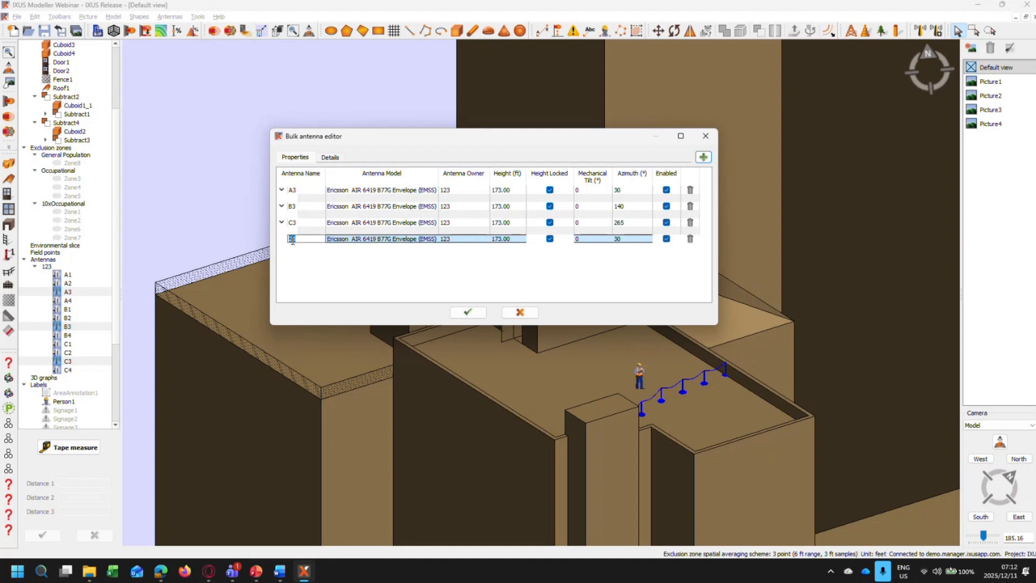
pyautogui.write('D3')
pyautogui.press('Return')
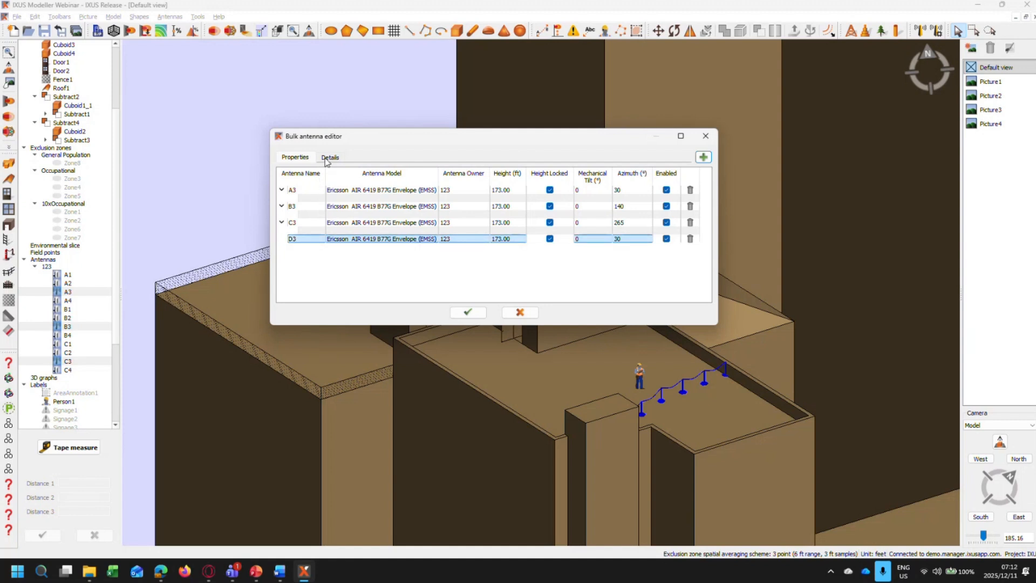
# Step: Add an NR3500 (1) frequency band with 80 W total port power to antenna D3, and save the bulk edits
pyautogui.click(329, 158)
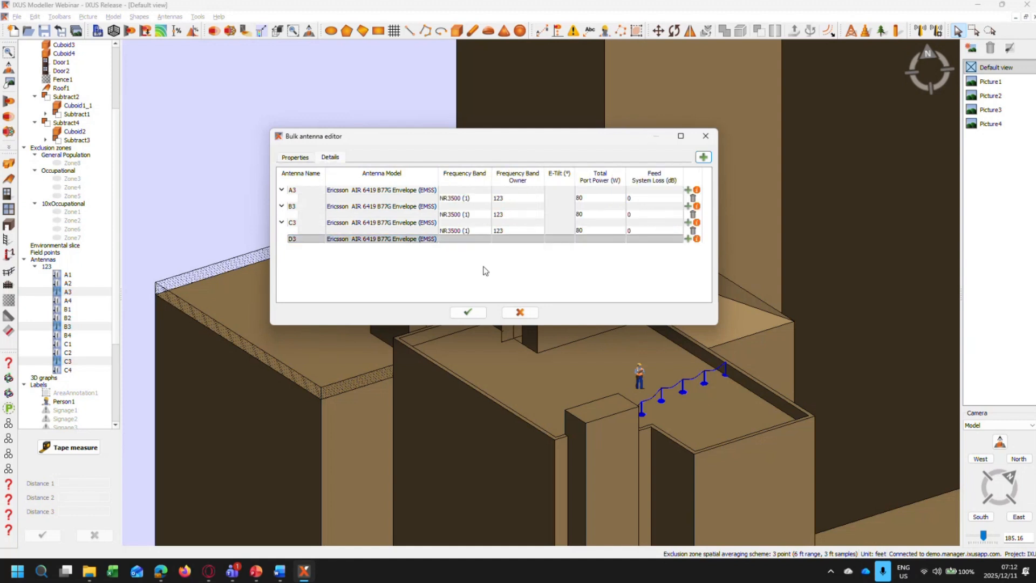
pyautogui.click(688, 240)
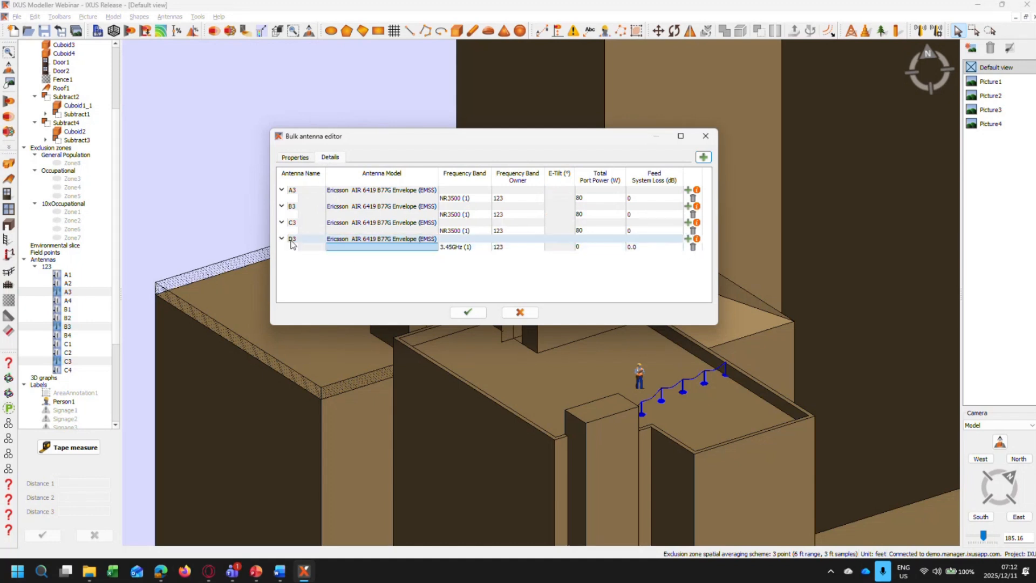
pyautogui.click(468, 248)
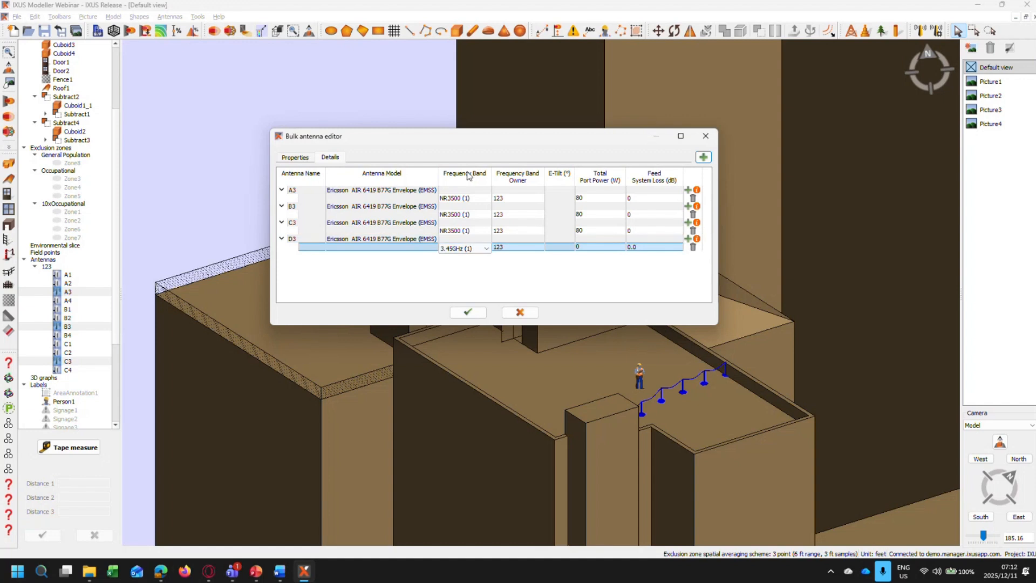
pyautogui.click(473, 249)
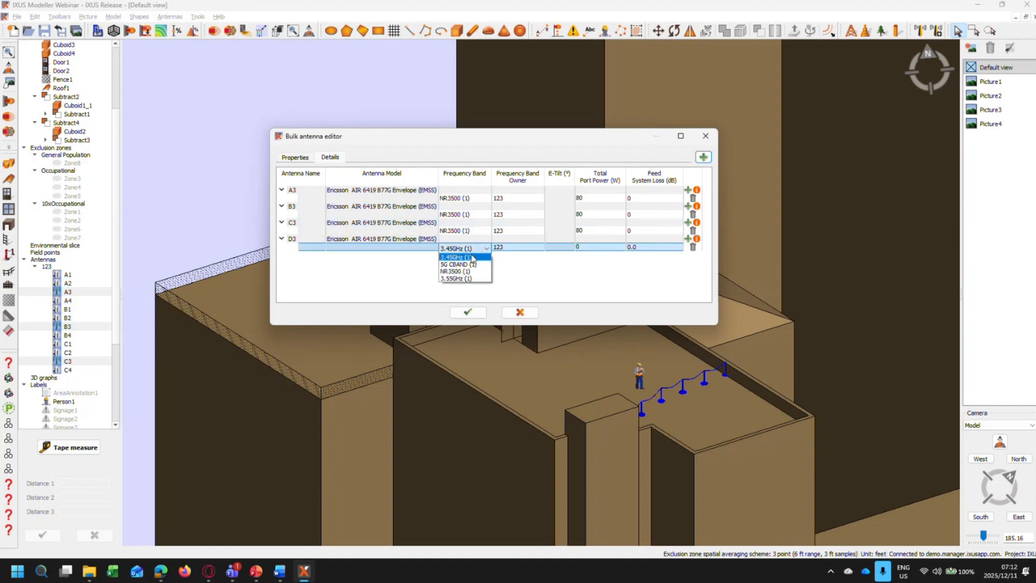
pyautogui.click(467, 271)
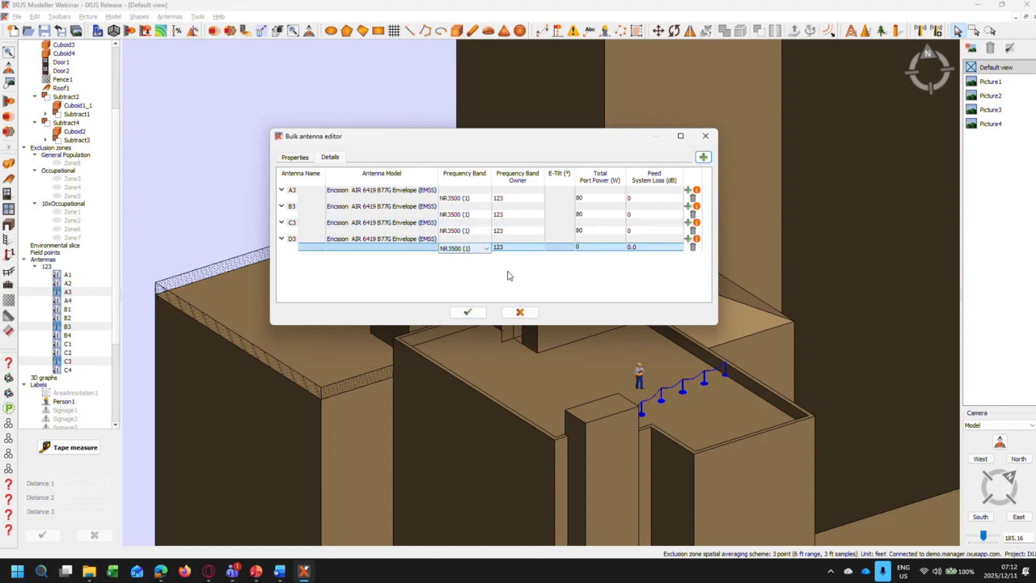
pyautogui.click(618, 247)
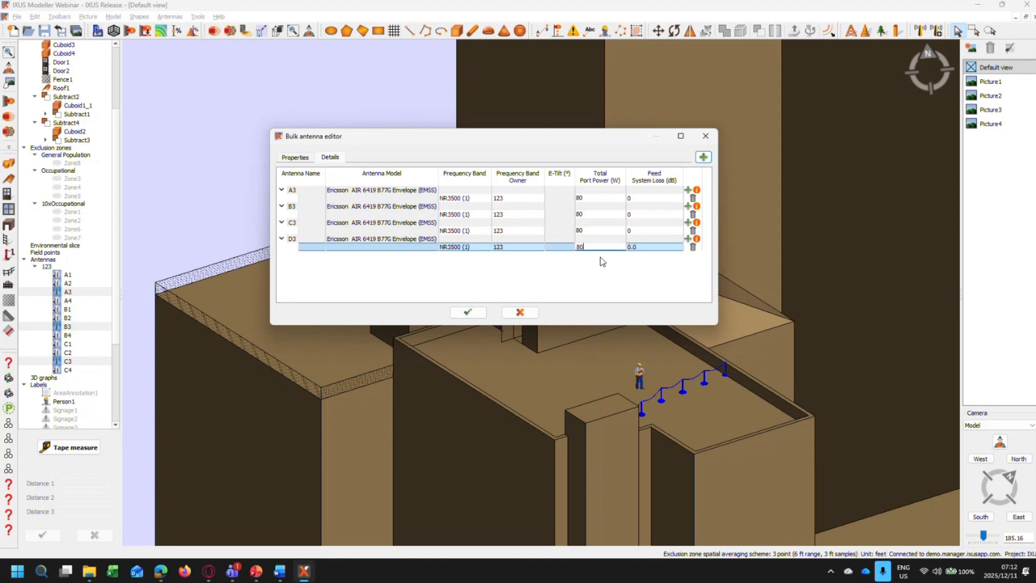
pyautogui.press('Tab')
pyautogui.click(630, 279)
pyautogui.click(466, 312)
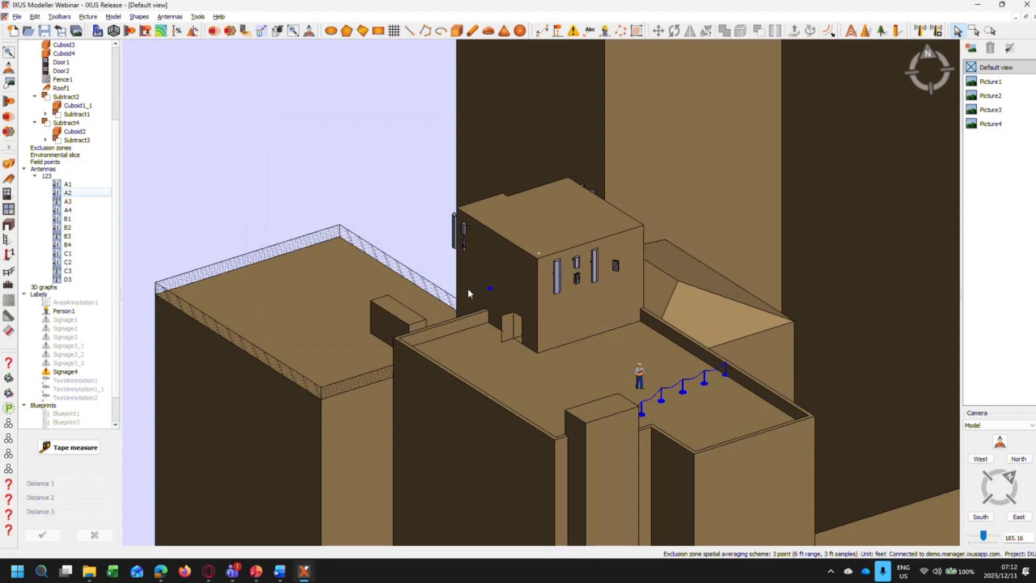
# Step: Place antenna D3 on the rooftop structure's wall facing the hipped roof, near the corner, and check its placement
pyautogui.doubleClick(67, 279)
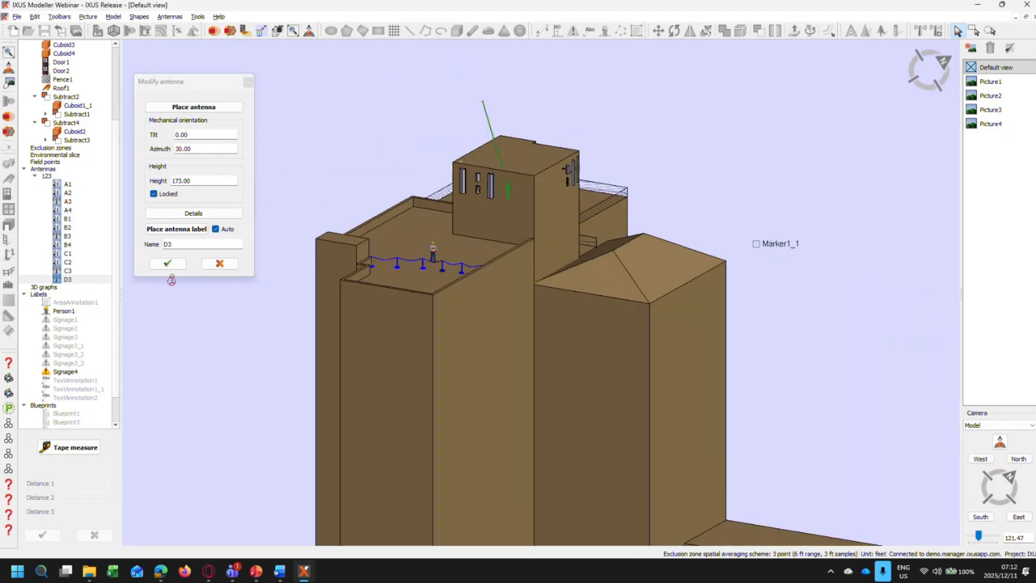
pyautogui.click(220, 263)
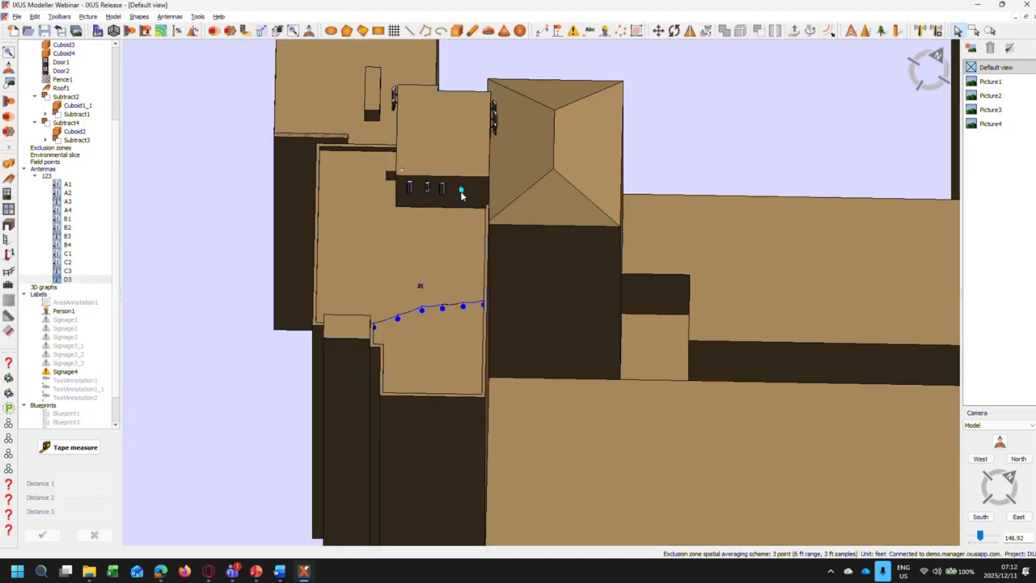
pyautogui.doubleClick(67, 279)
pyautogui.click(194, 107)
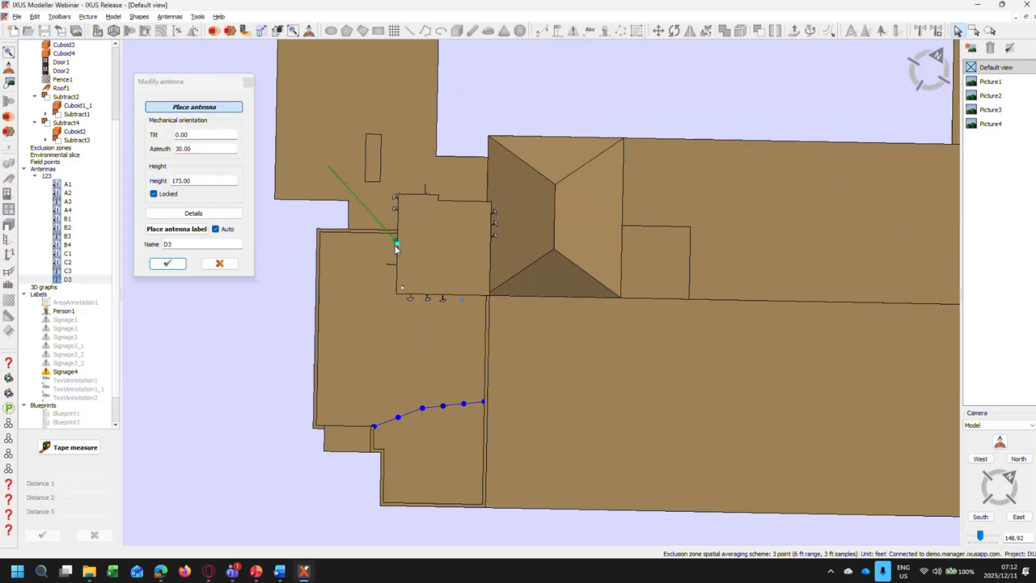
pyautogui.scroll(3, 395, 245)
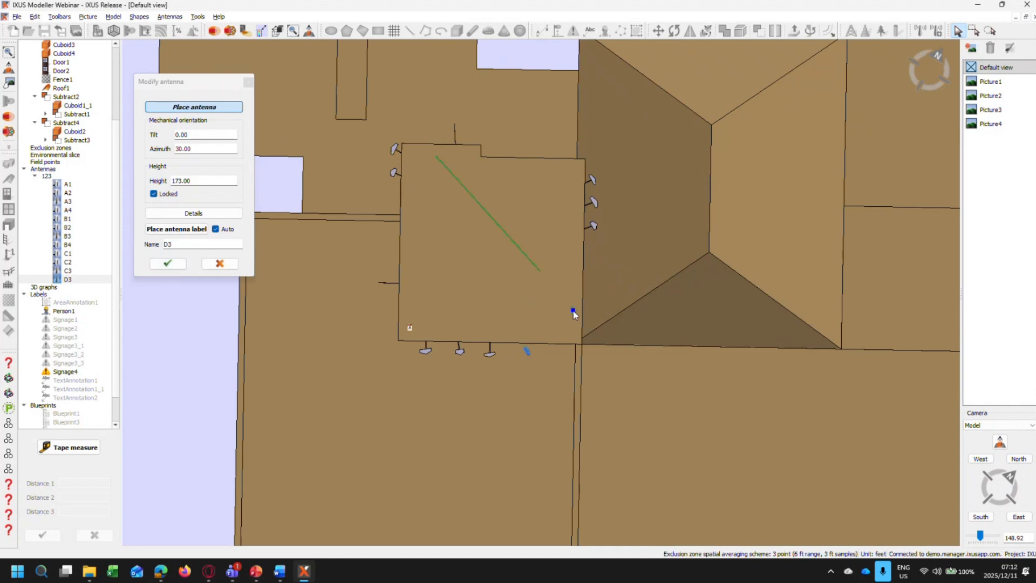
pyautogui.click(594, 305)
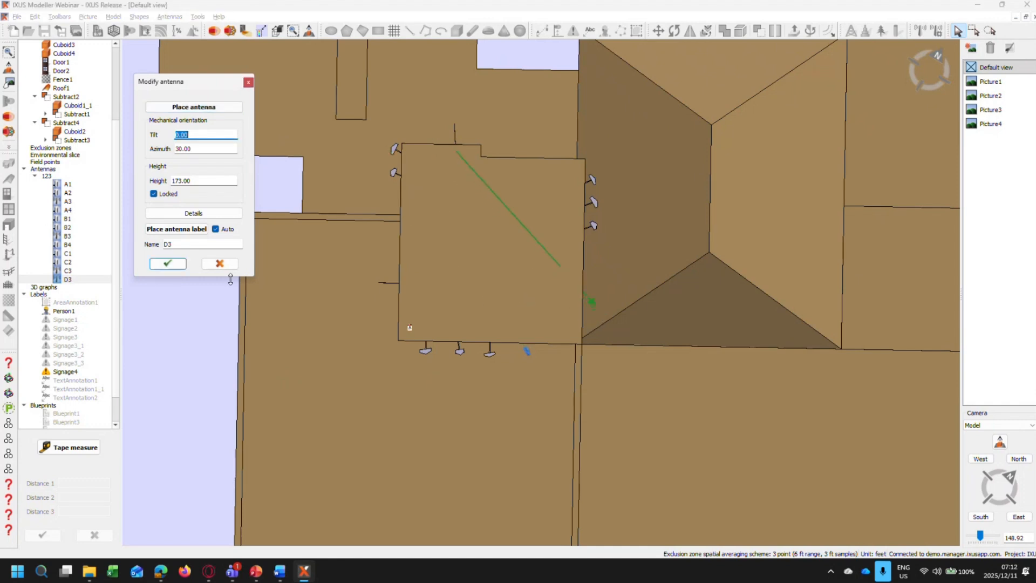
pyautogui.click(167, 263)
pyautogui.moveTo(707, 377); pyautogui.dragTo(656, 189, button='middle')
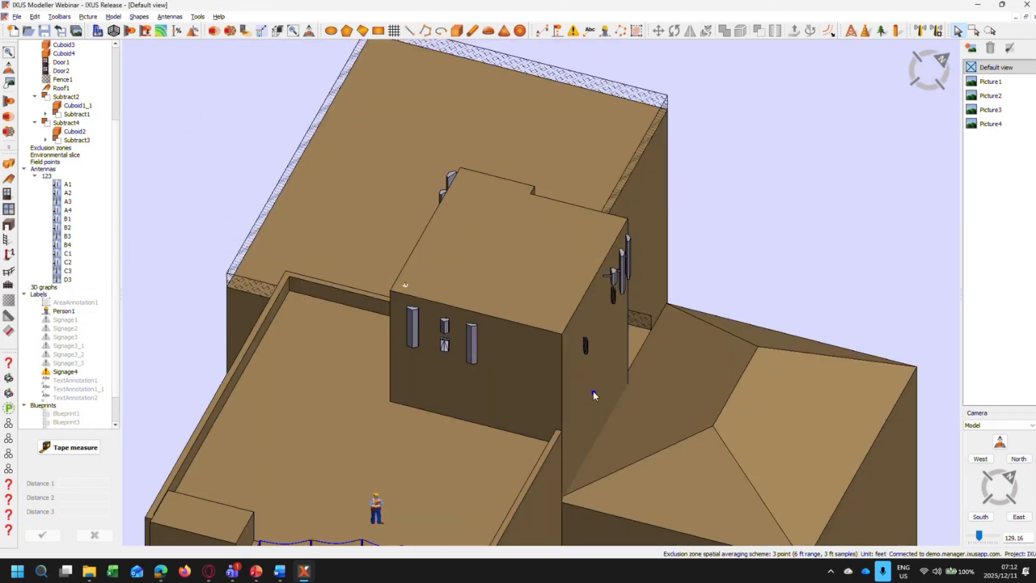
pyautogui.scroll(5, 589, 372)
pyautogui.click(586, 328)
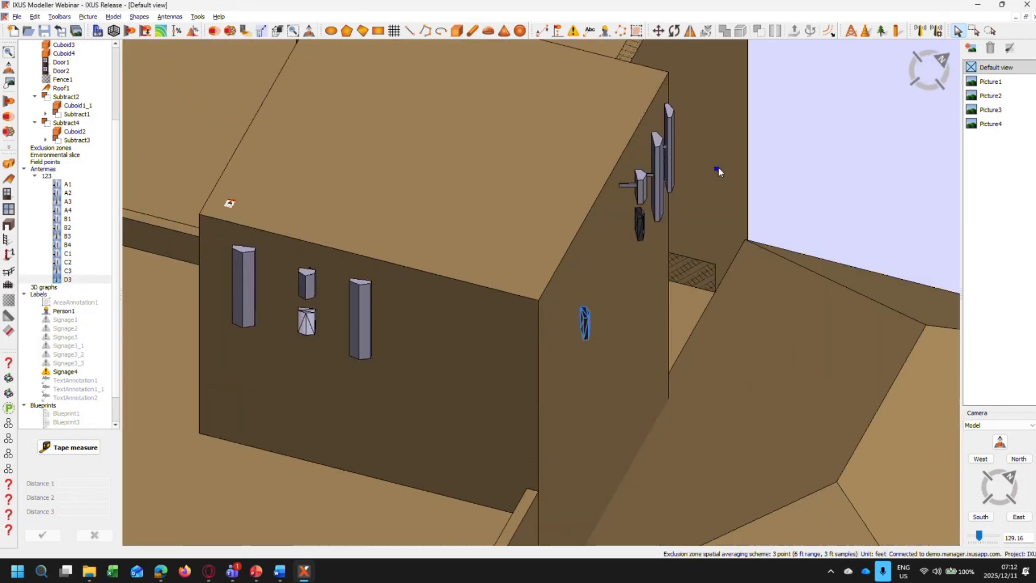
pyautogui.click(772, 156)
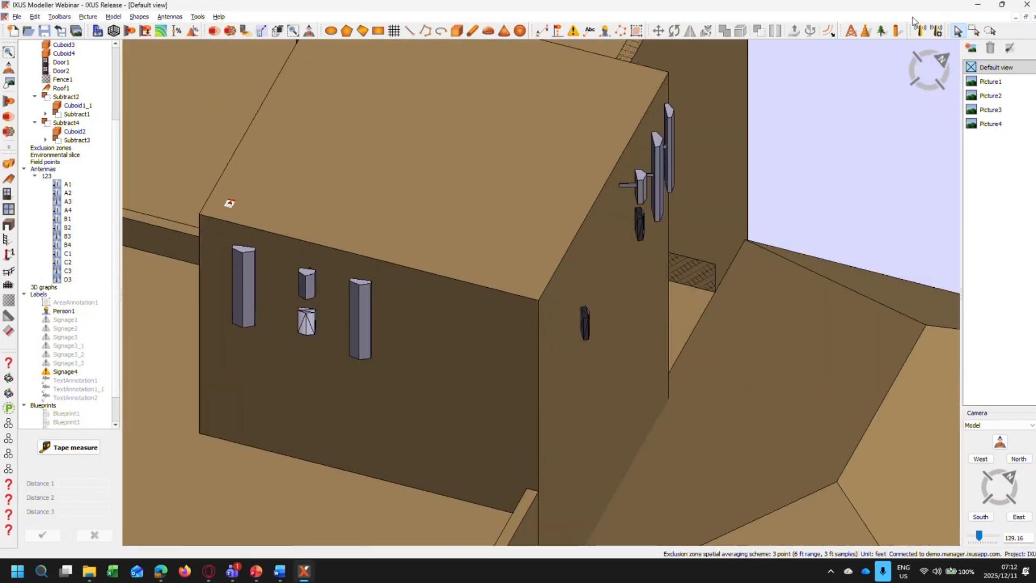
# Step: Review the properties and frequency band details of all antennas in the bulk antenna editor, and accept it
pyautogui.click(938, 32)
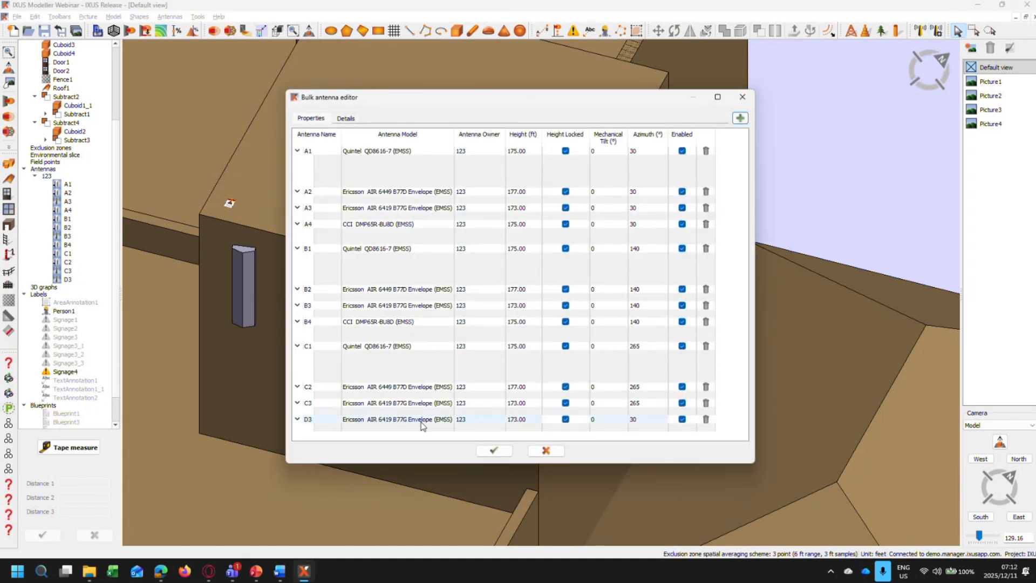
pyautogui.click(349, 118)
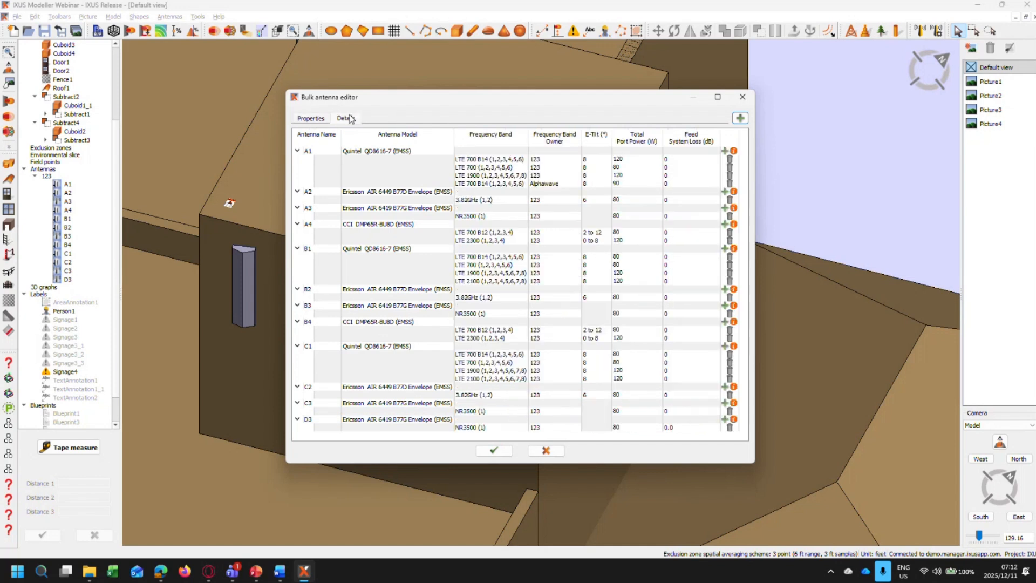
pyautogui.click(493, 451)
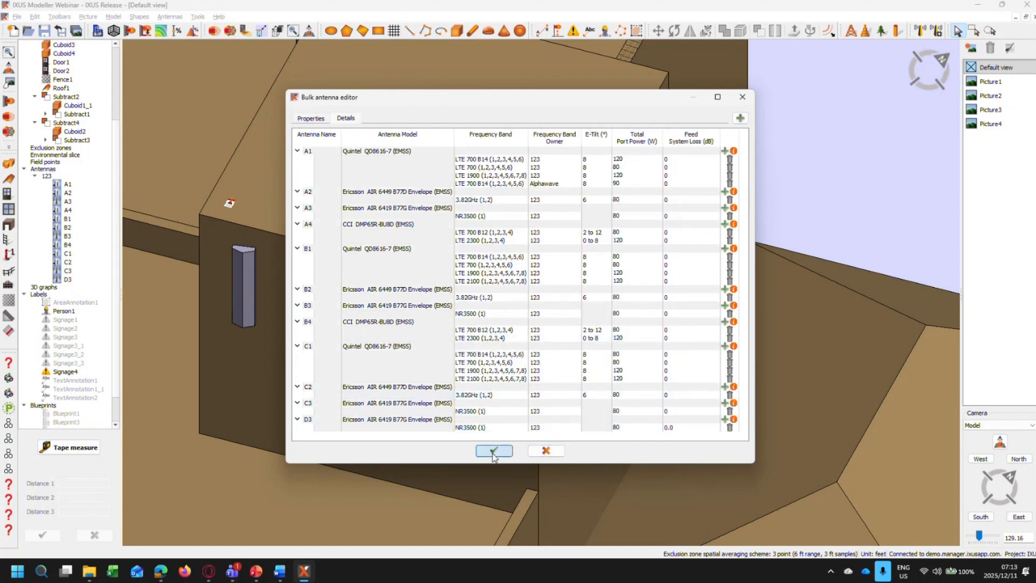
pyautogui.click(494, 451)
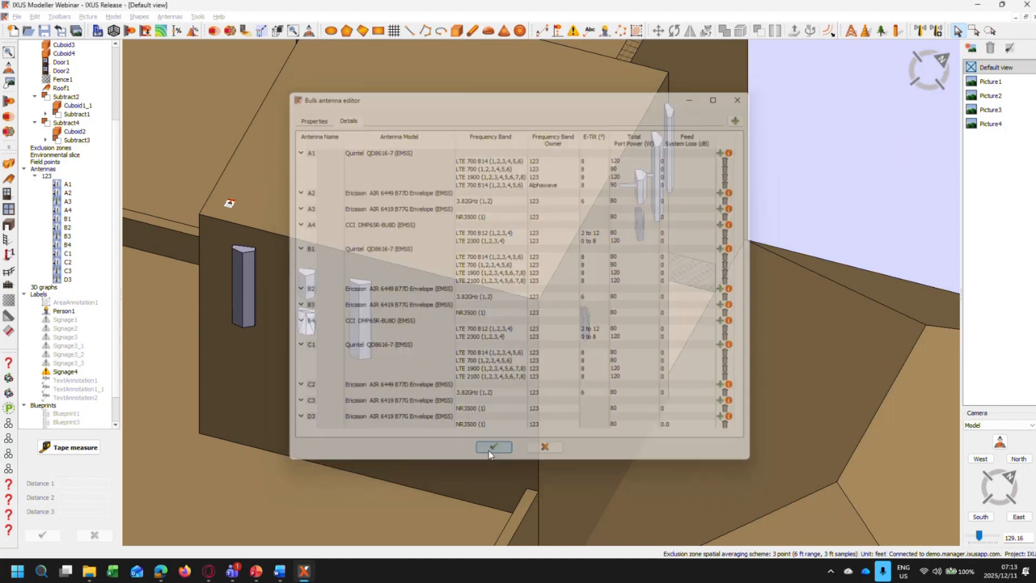
# Step: Select antennas A1 to B2, review only that group's properties in the bulk antenna editor, and close it without changes
pyautogui.scroll(-3, 640, 229)
pyautogui.moveTo(884, 185); pyautogui.dragTo(846, 181, button='middle')
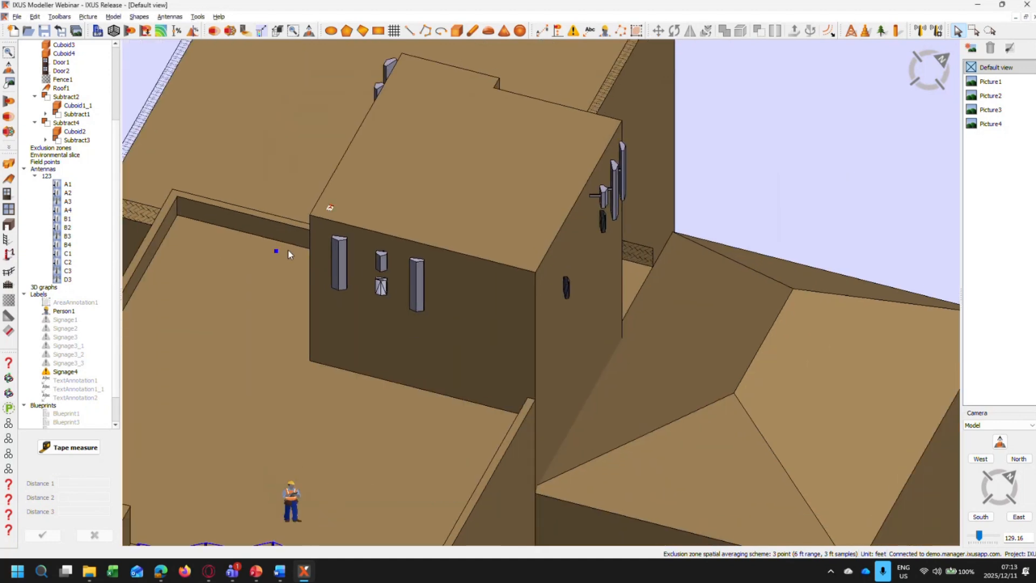
pyautogui.click(75, 185)
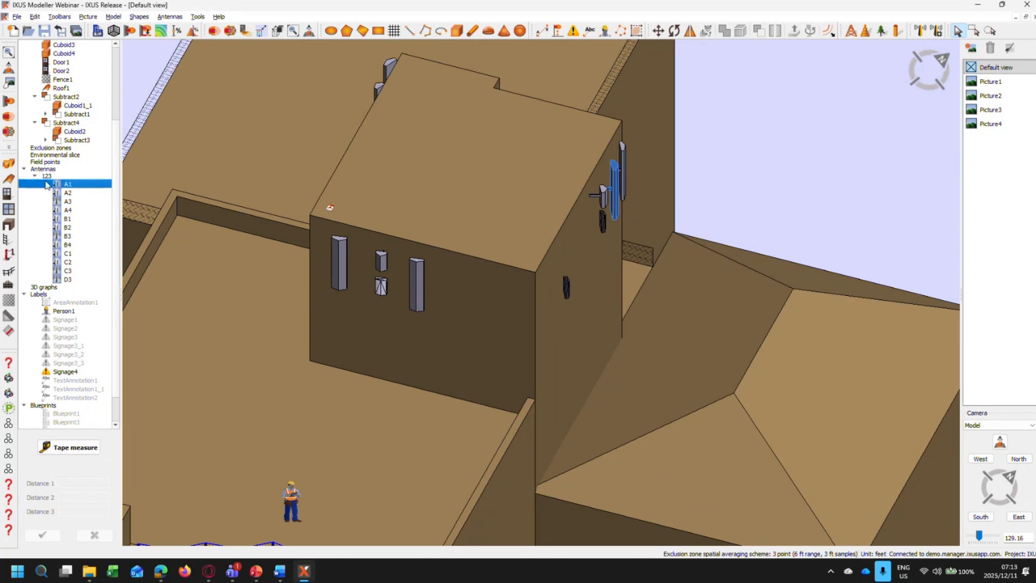
pyautogui.click(76, 227)
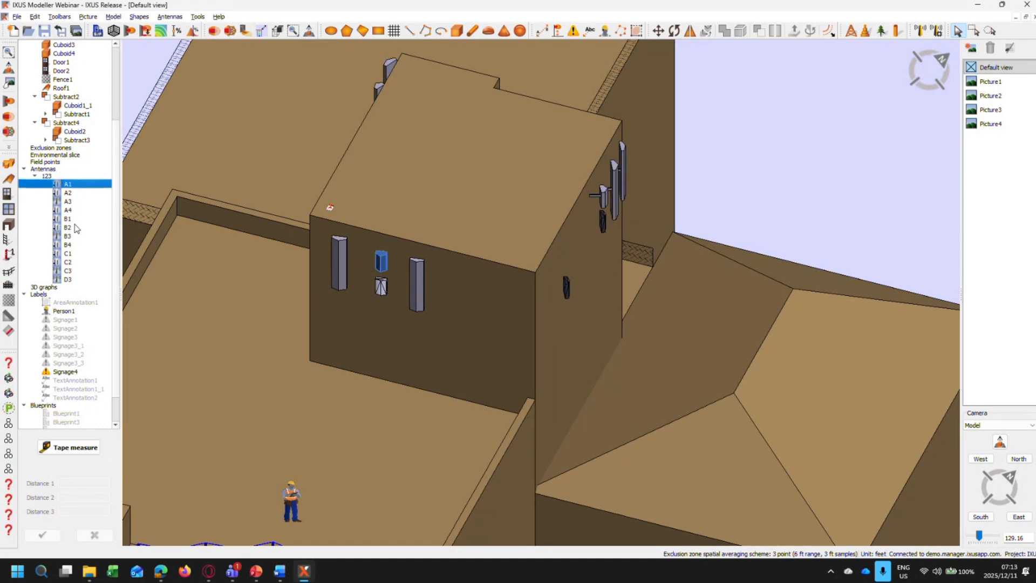
pyautogui.keyDown('shift'); pyautogui.click(71, 185); pyautogui.keyUp('shift')
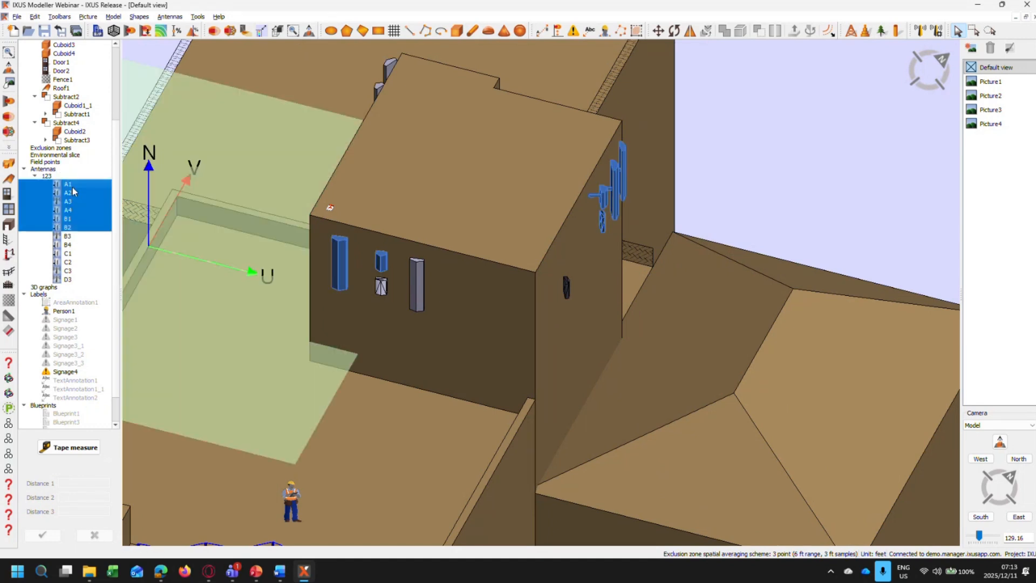
pyautogui.rightClick(73, 186)
pyautogui.click(127, 339)
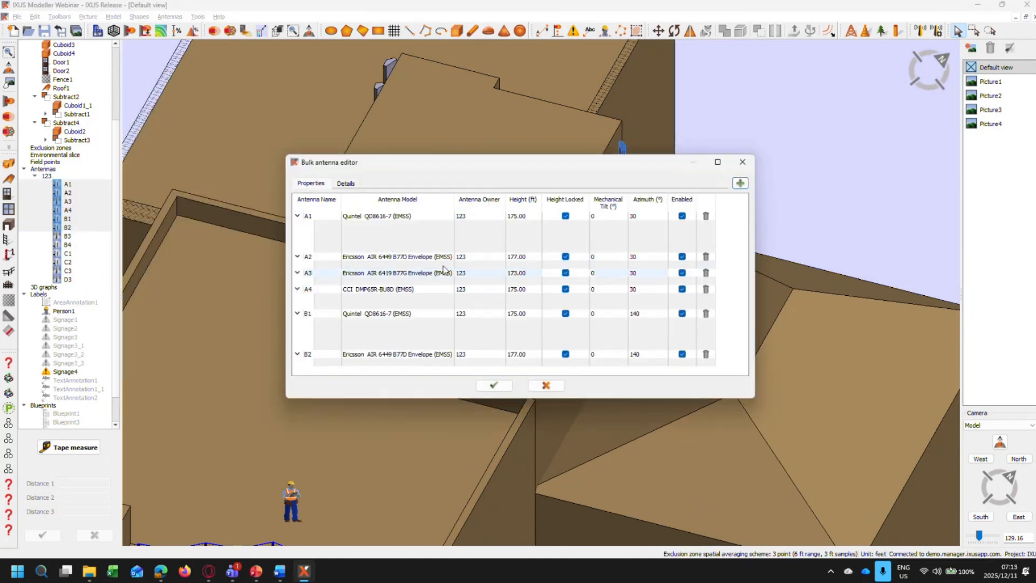
pyautogui.click(546, 386)
pyautogui.click(745, 162)
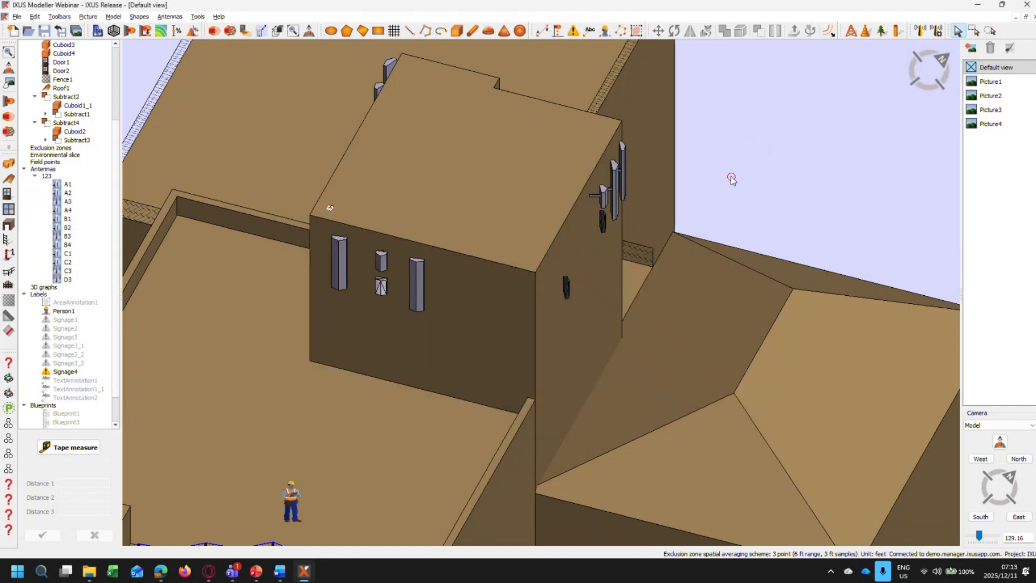
# Step: Review the frequency bands and port powers in antenna A1's individual details, and cancel out of them
pyautogui.scroll(-3, 603, 261)
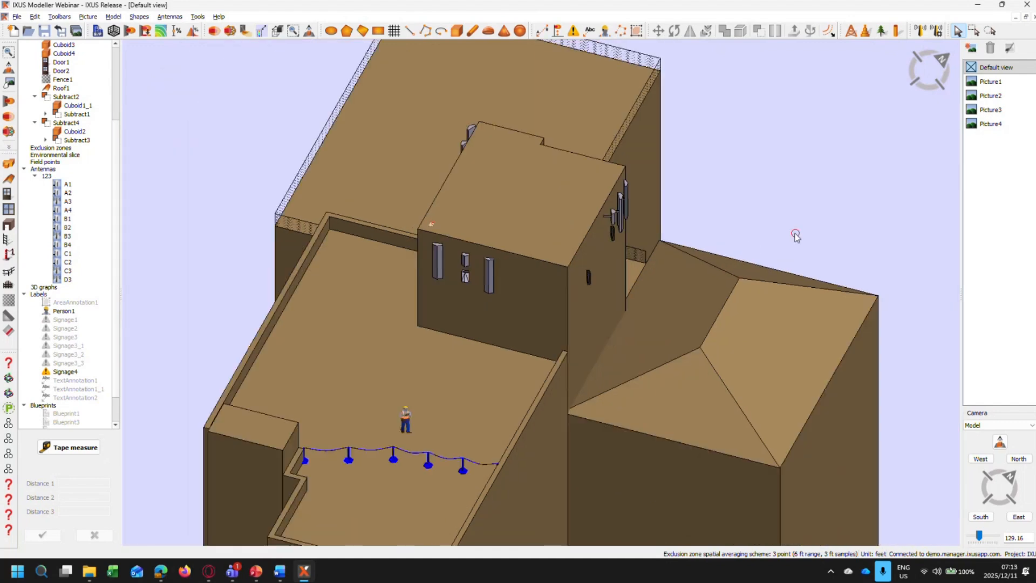
pyautogui.doubleClick(67, 184)
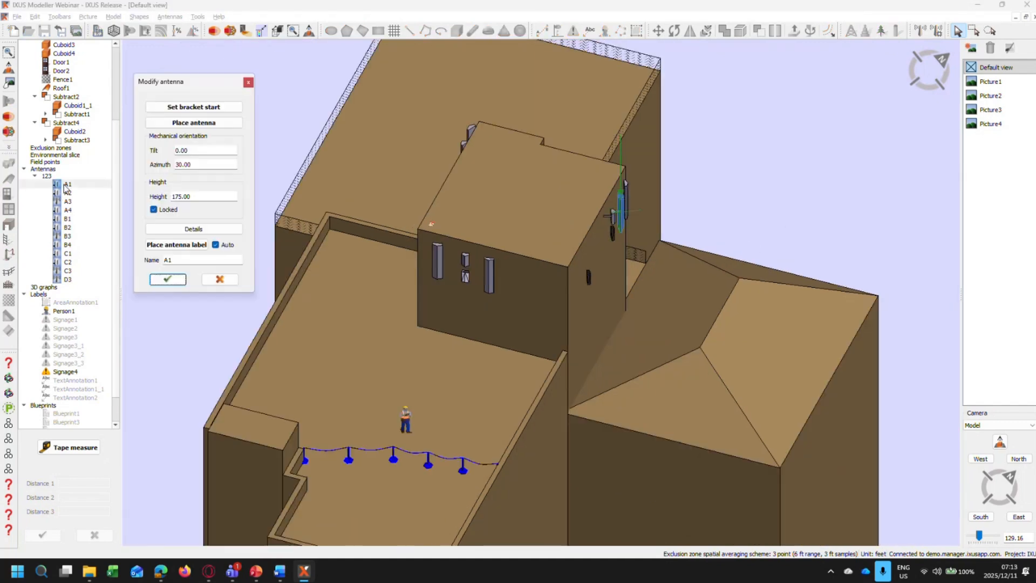
pyautogui.click(190, 230)
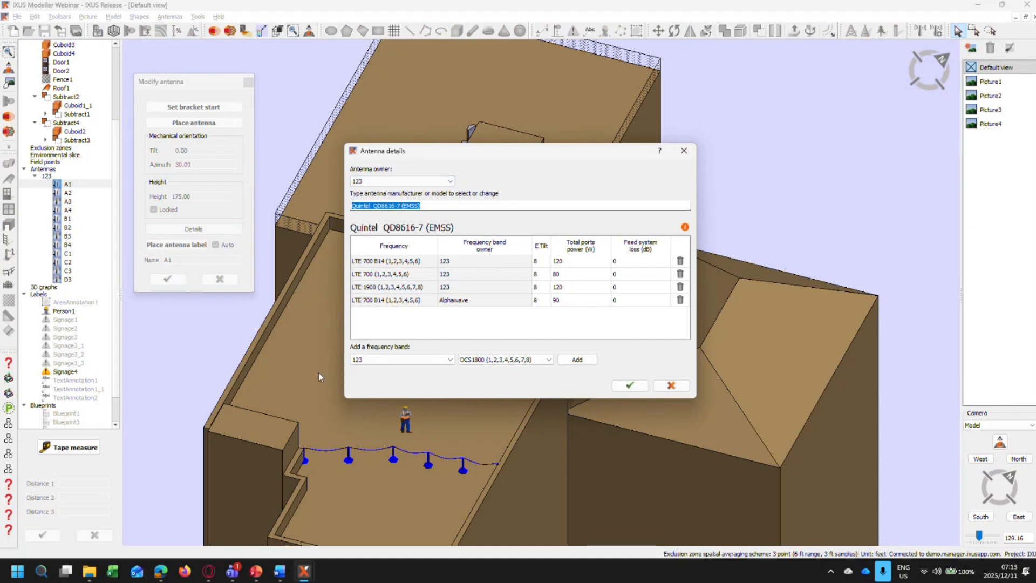
pyautogui.click(671, 386)
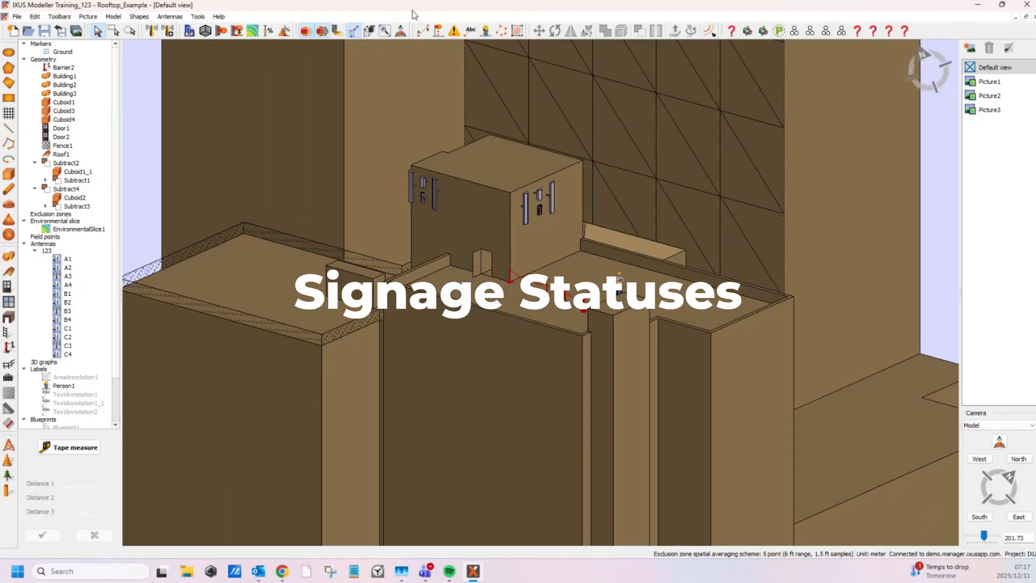
# Step: Create a Caution Sign label with Existing status on the rooftop door near the red barrier, with its label placed in the open area beside the structure
pyautogui.click(455, 31)
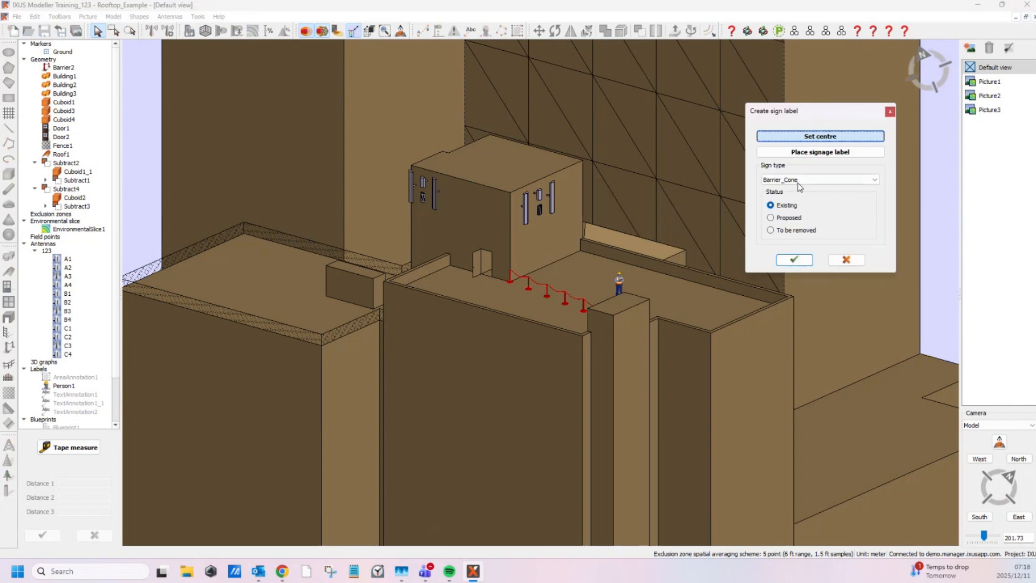
pyautogui.click(799, 180)
pyautogui.scroll(-1, 790, 232)
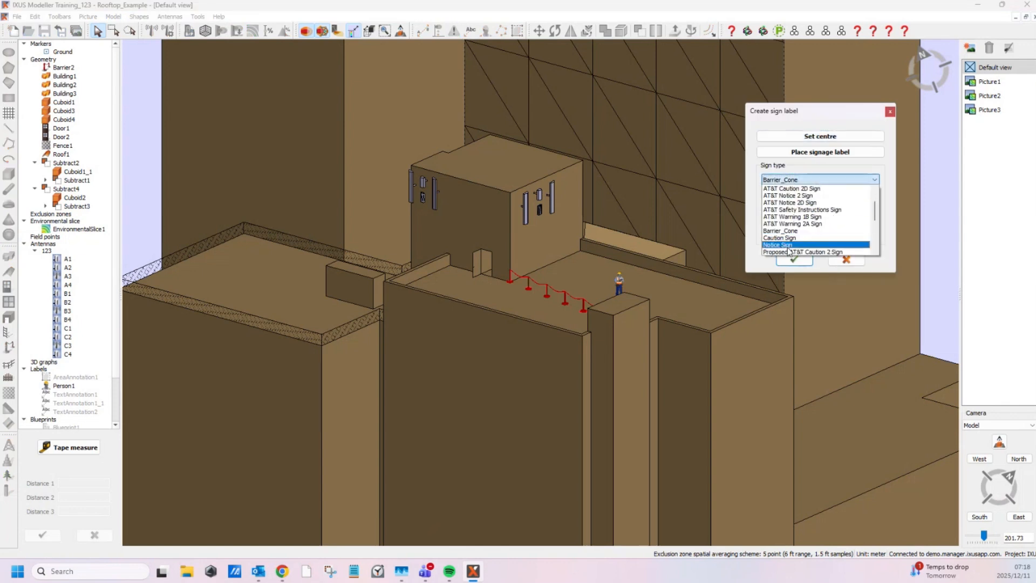
pyautogui.click(783, 239)
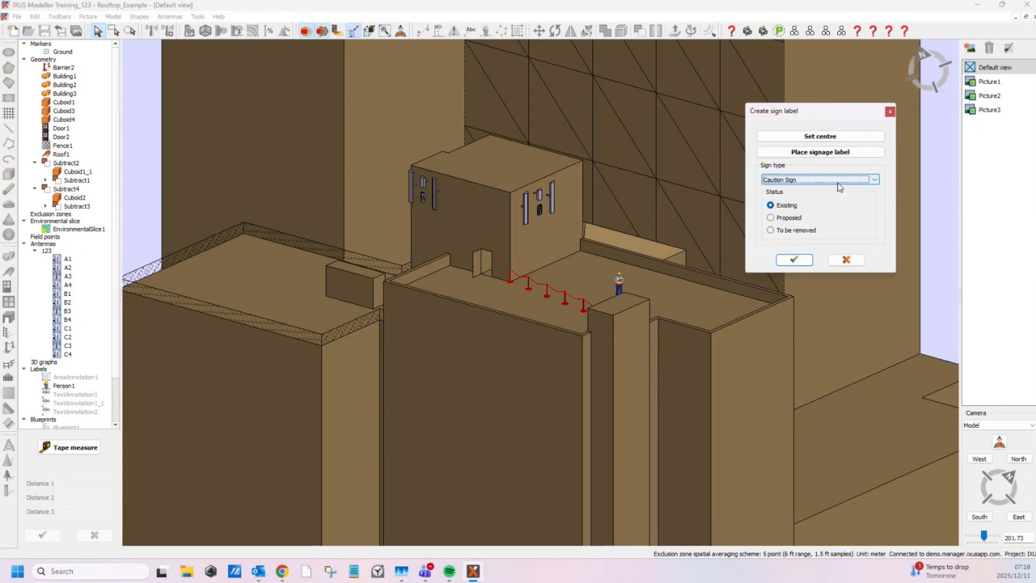
pyautogui.click(819, 136)
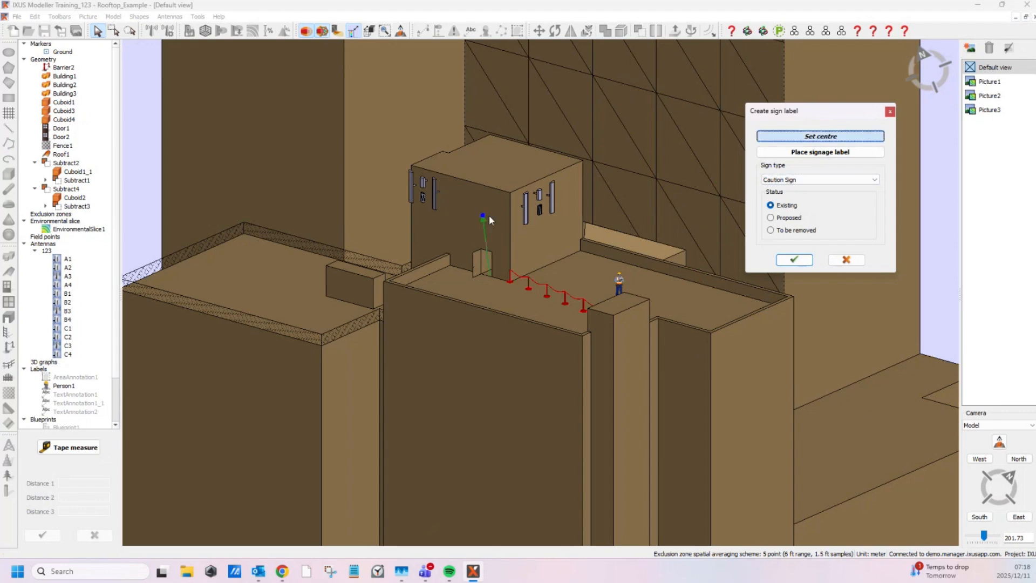
pyautogui.scroll(5, 501, 212)
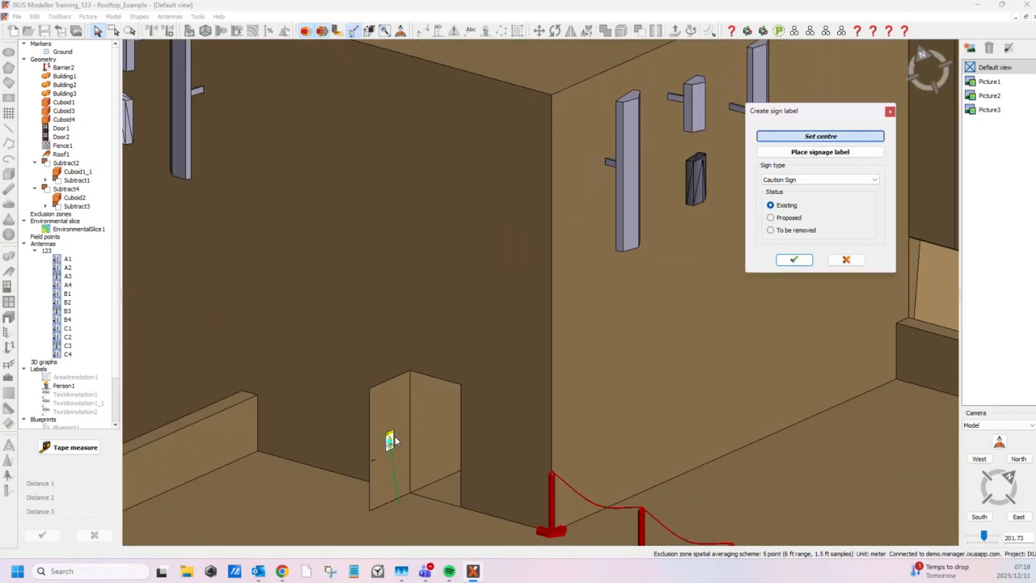
pyautogui.click(391, 440)
pyautogui.scroll(-8, 546, 410)
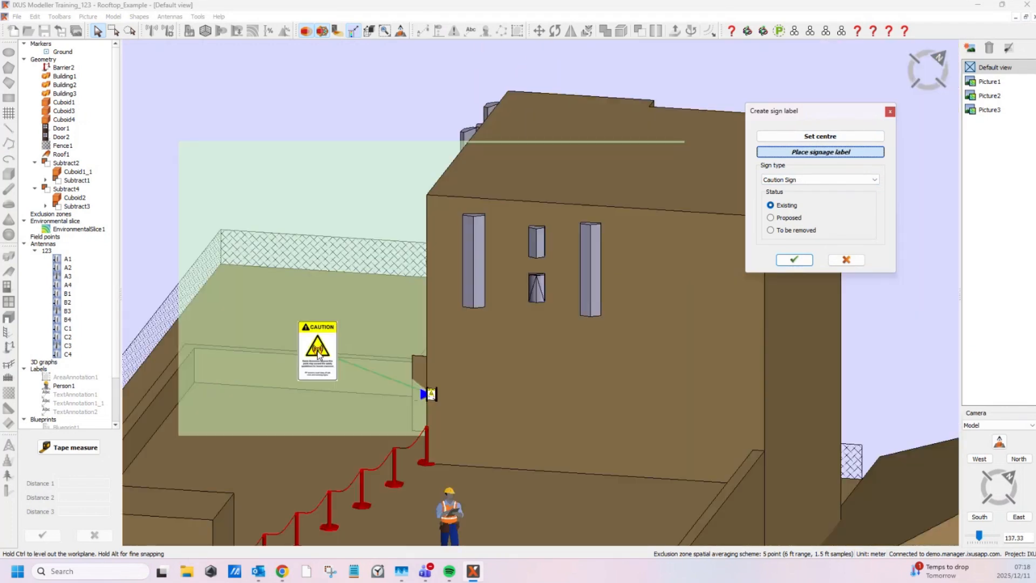
pyautogui.click(211, 187)
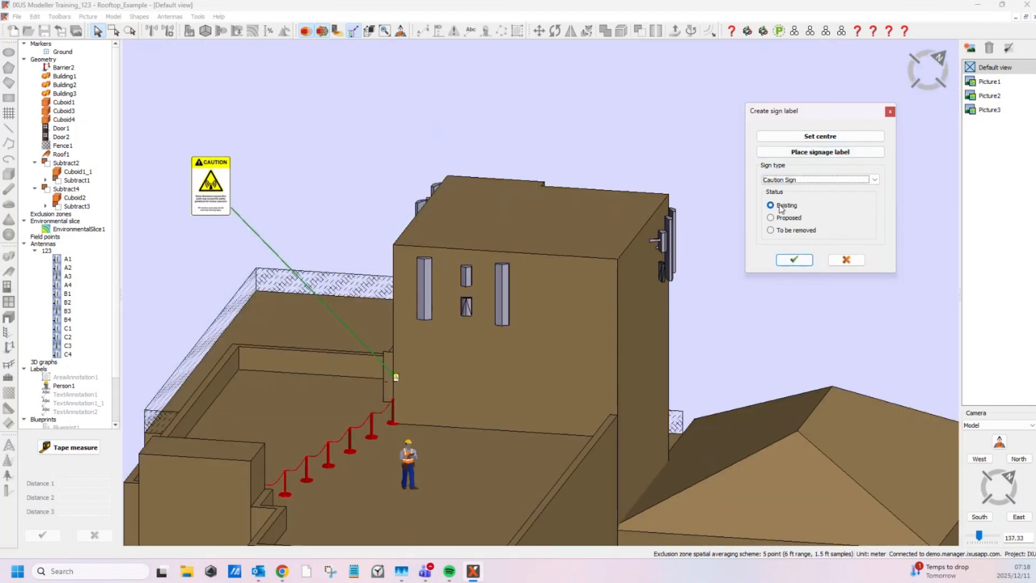
pyautogui.click(795, 261)
# Step: Open the Appearance preferences that hold the signage options for each status
pyautogui.moveTo(357, 181); pyautogui.dragTo(419, 71, button='middle')
pyautogui.scroll(-5, 371, 202)
pyautogui.moveTo(389, 297); pyautogui.dragTo(357, 247, button='middle')
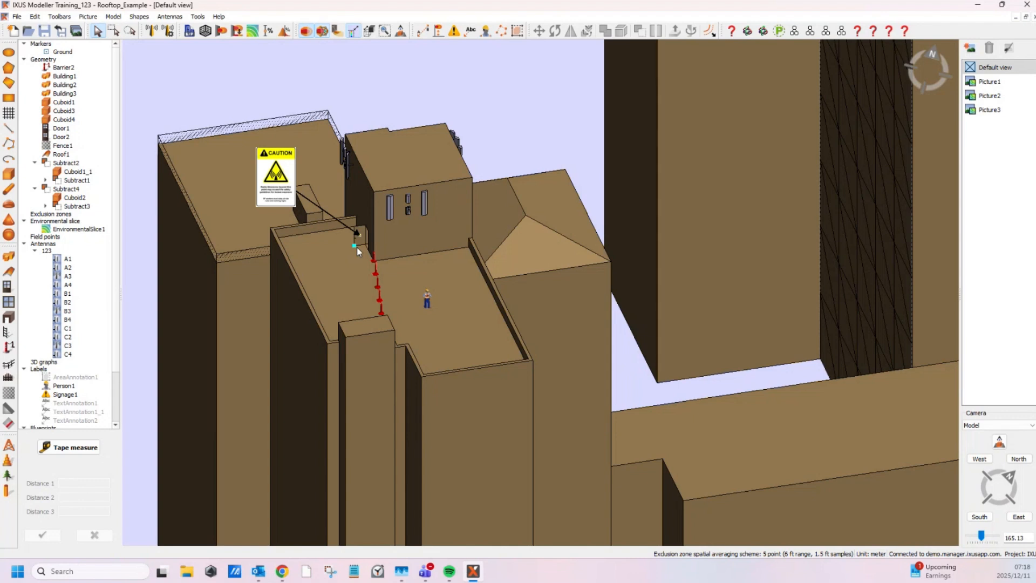
pyautogui.click(35, 17)
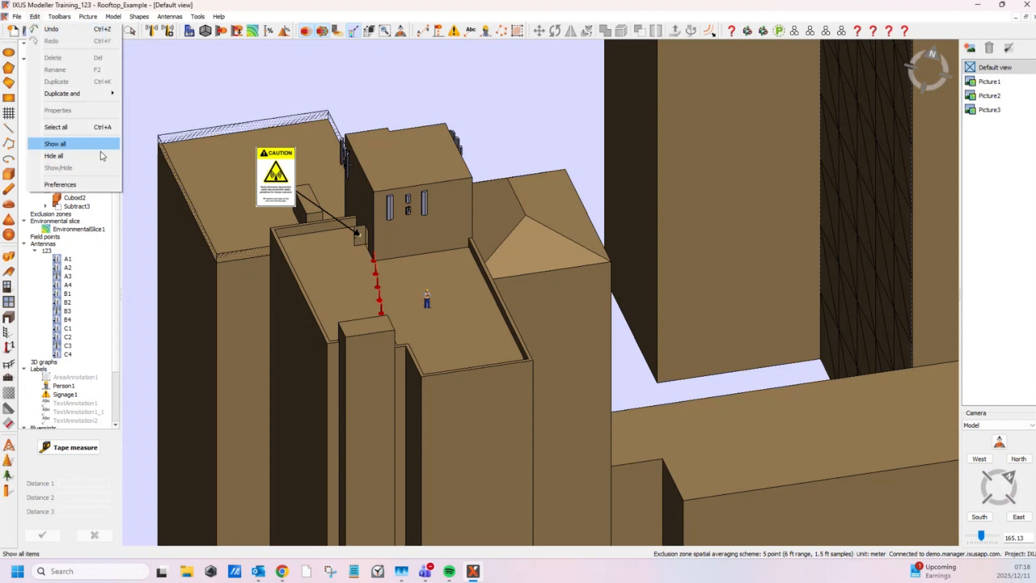
pyautogui.click(65, 186)
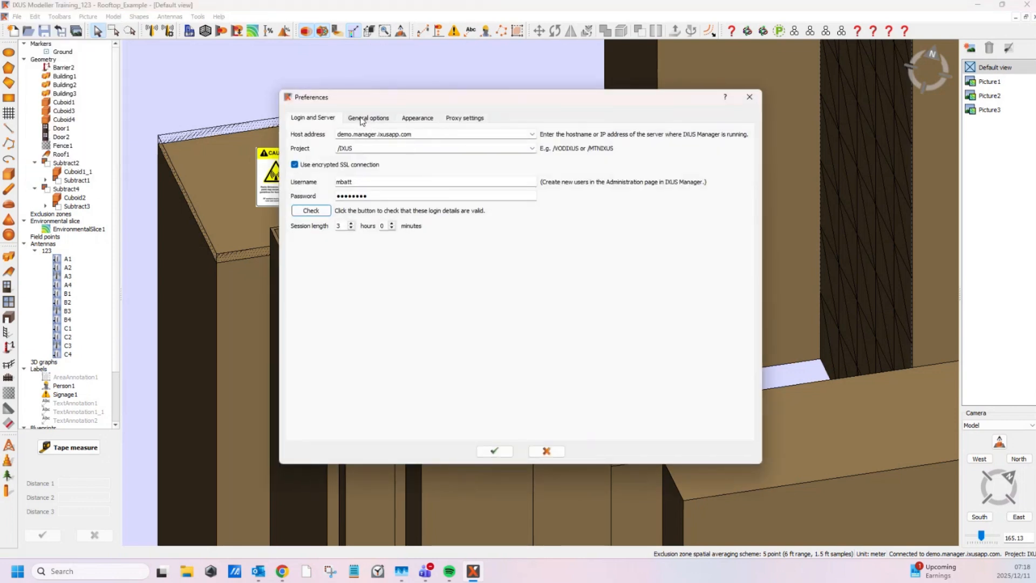
pyautogui.click(422, 119)
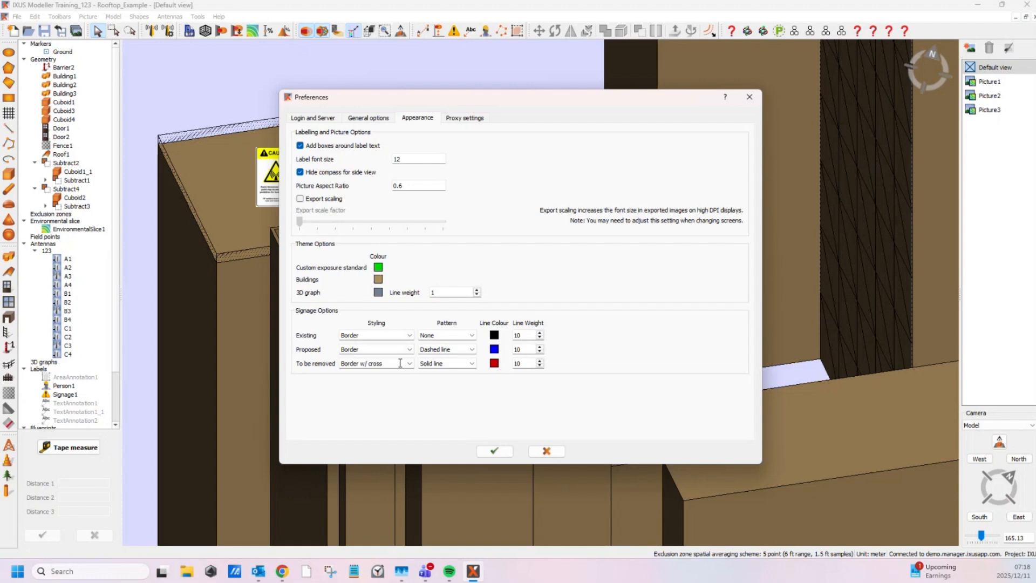
# Step: Examine the styling and line pattern choices for Existing signage, and close the preferences without saving
pyautogui.click(383, 335)
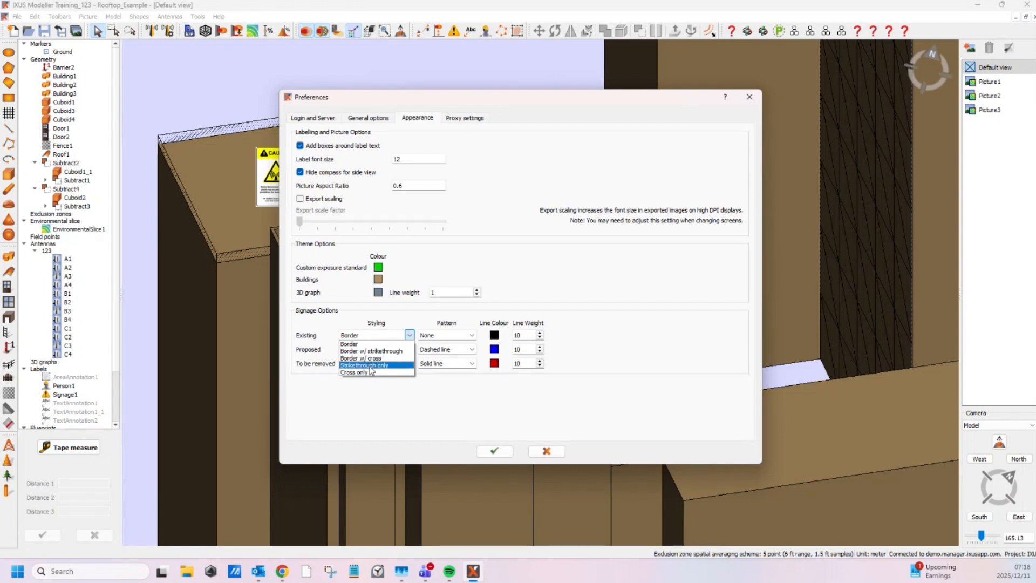
pyautogui.click(447, 405)
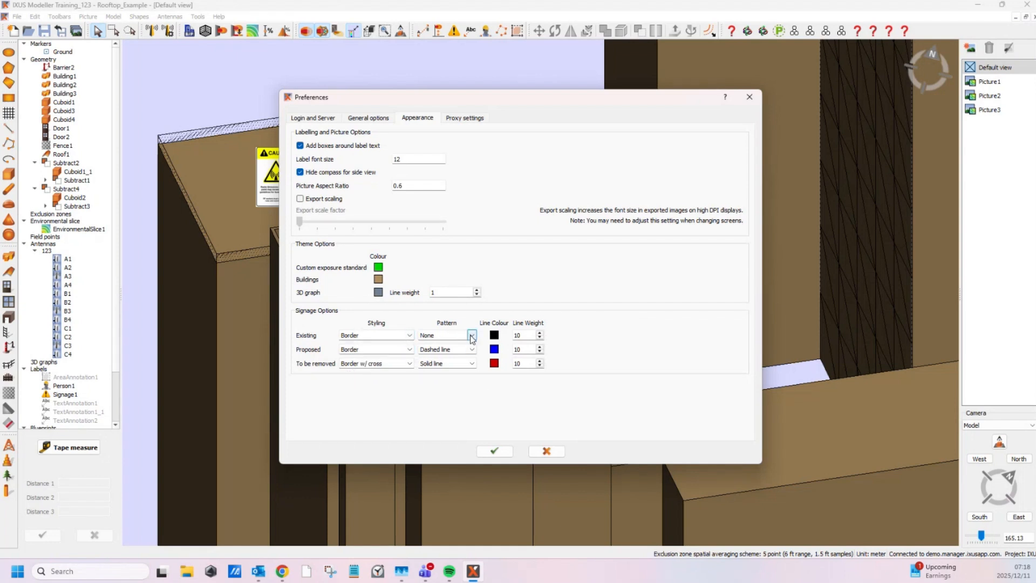
pyautogui.click(471, 336)
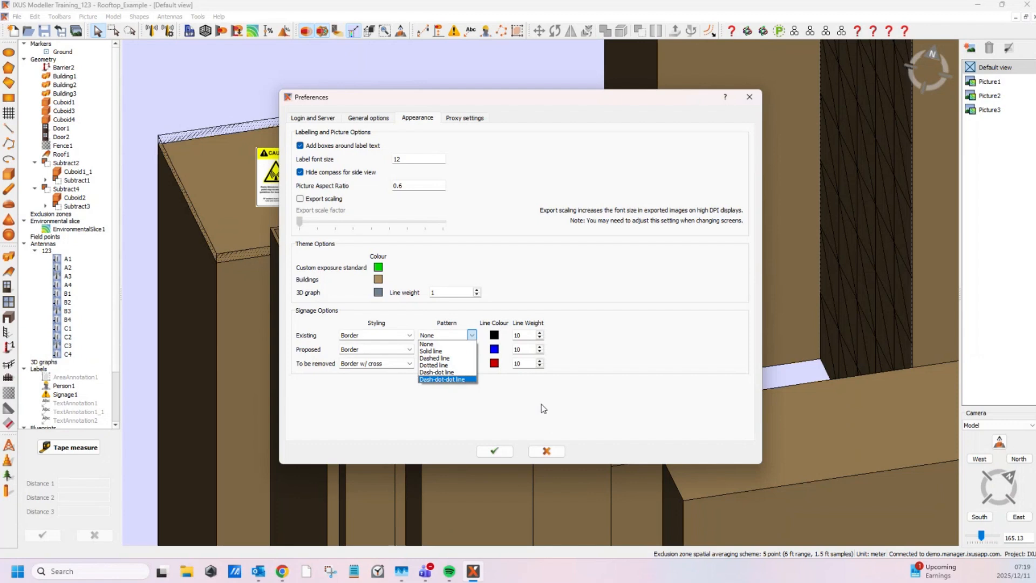
pyautogui.click(590, 309)
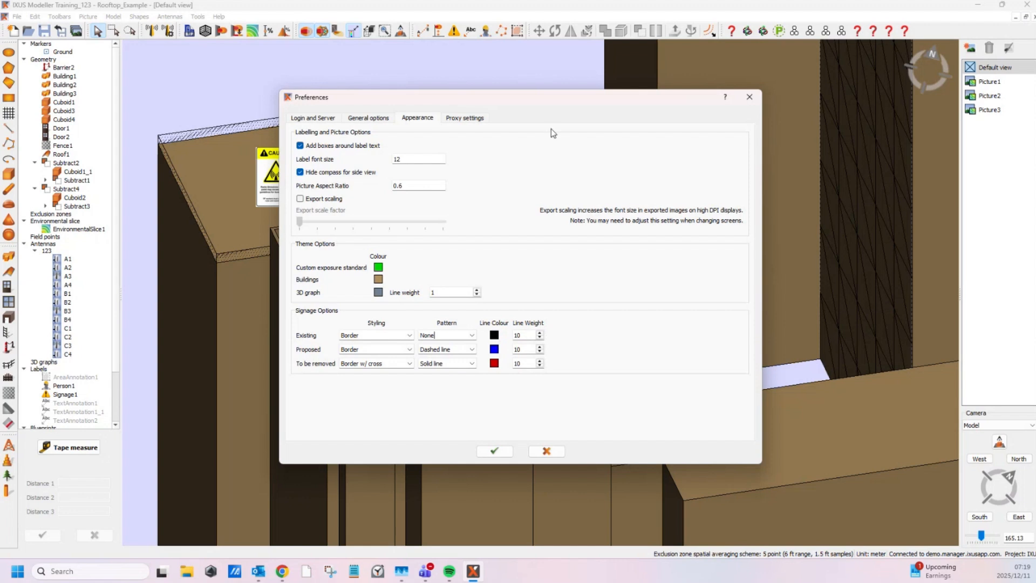
pyautogui.moveTo(520, 100); pyautogui.dragTo(695, 81)
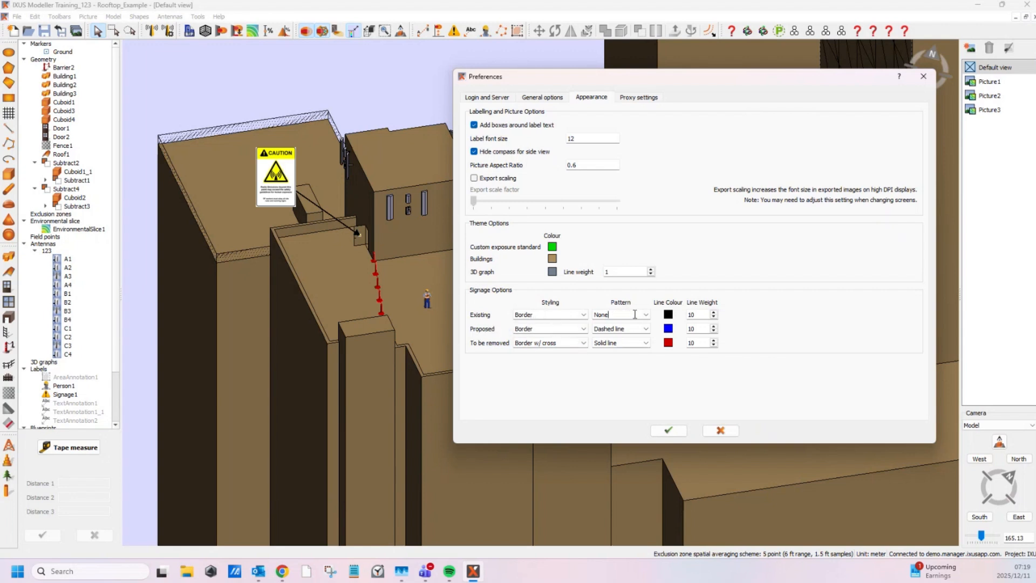
pyautogui.click(619, 315)
pyautogui.click(721, 430)
# Step: Duplicate and move the caution sign across the rooftop towards the hipped roof, making 2 copies
pyautogui.moveTo(352, 87); pyautogui.dragTo(354, 149)
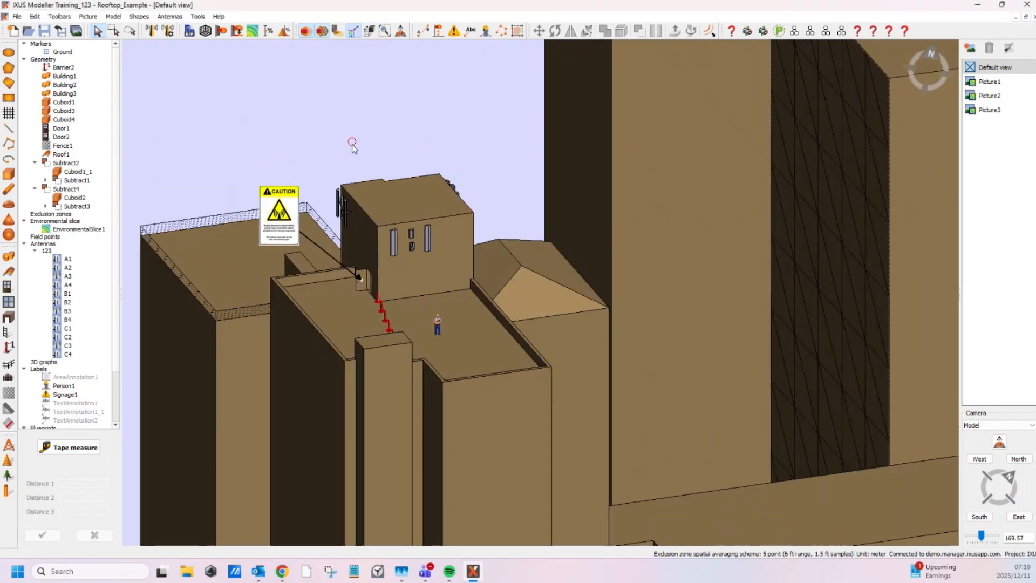
pyautogui.moveTo(352, 145); pyautogui.dragTo(420, 90, button='middle')
pyautogui.click(356, 149)
pyautogui.scroll(3, 379, 118)
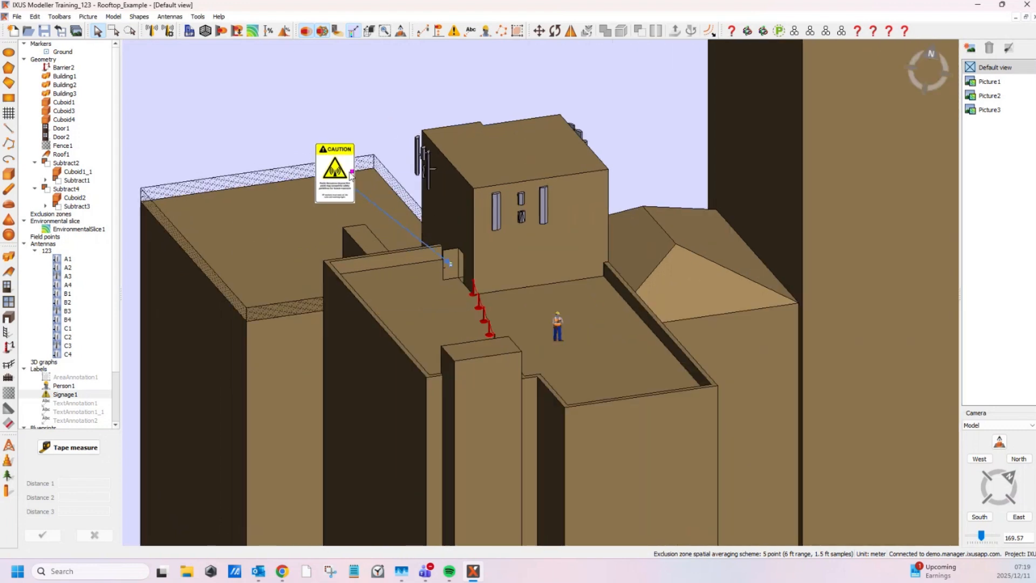
pyautogui.rightClick(351, 174)
pyautogui.moveTo(381, 261)
pyautogui.click(483, 261)
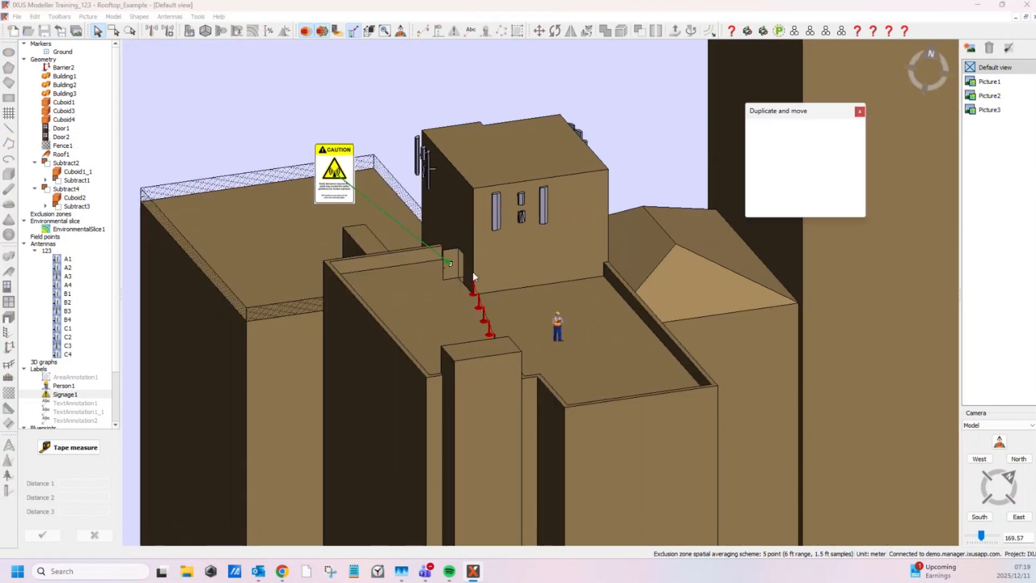
pyautogui.click(430, 298)
pyautogui.click(567, 325)
pyautogui.doubleClick(781, 177)
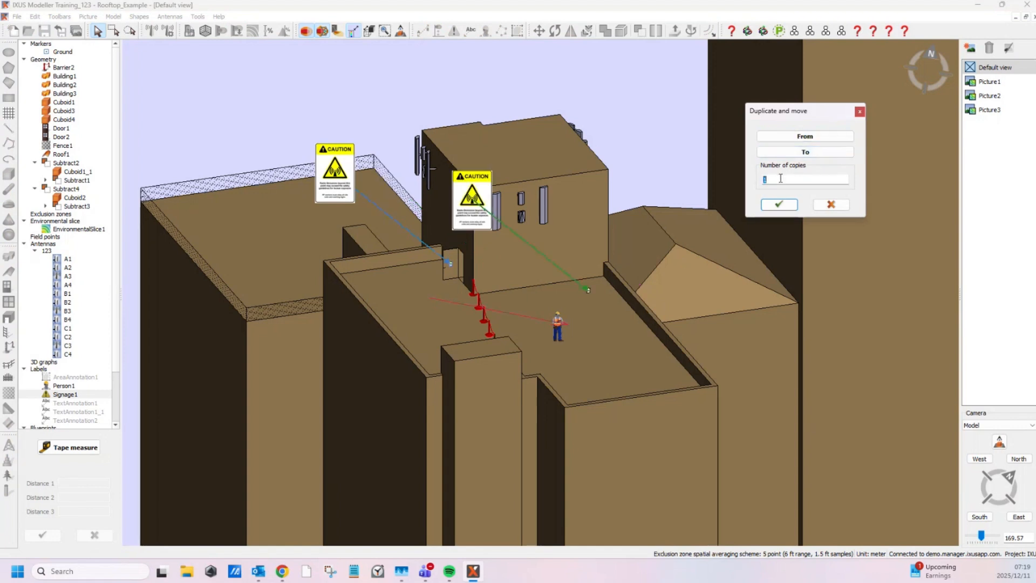
pyautogui.write('2')
pyautogui.click(779, 204)
# Step: Move the first caution sign copy onto the structure's wall below the antennas, and place its label above and beside the structure
pyautogui.doubleClick(480, 207)
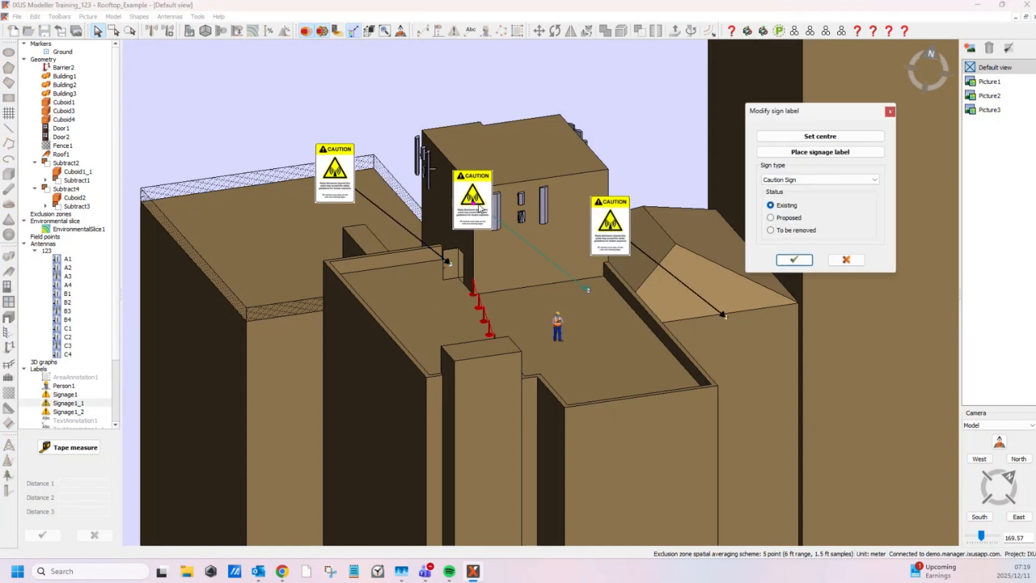
pyautogui.click(858, 137)
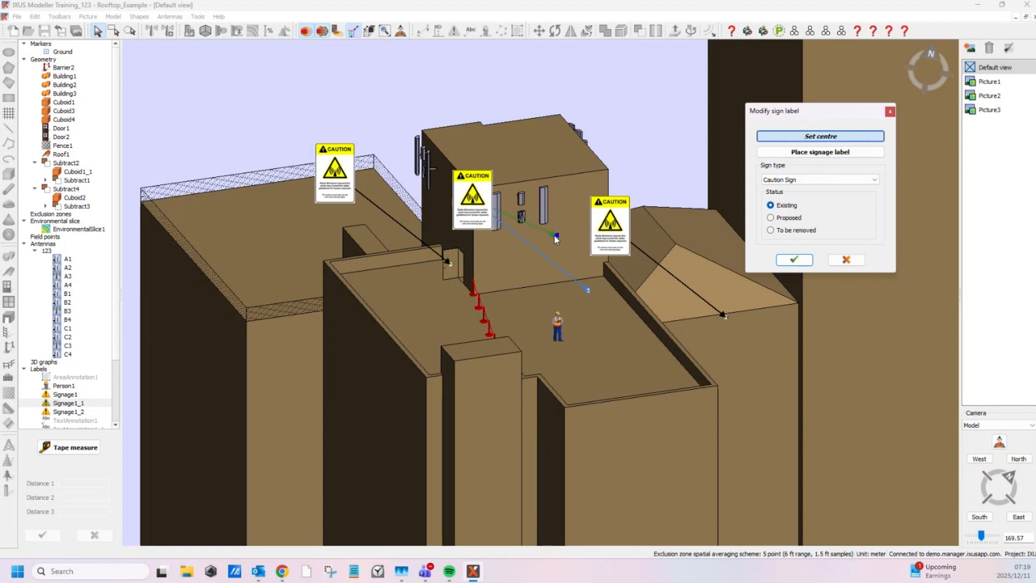
pyautogui.click(516, 258)
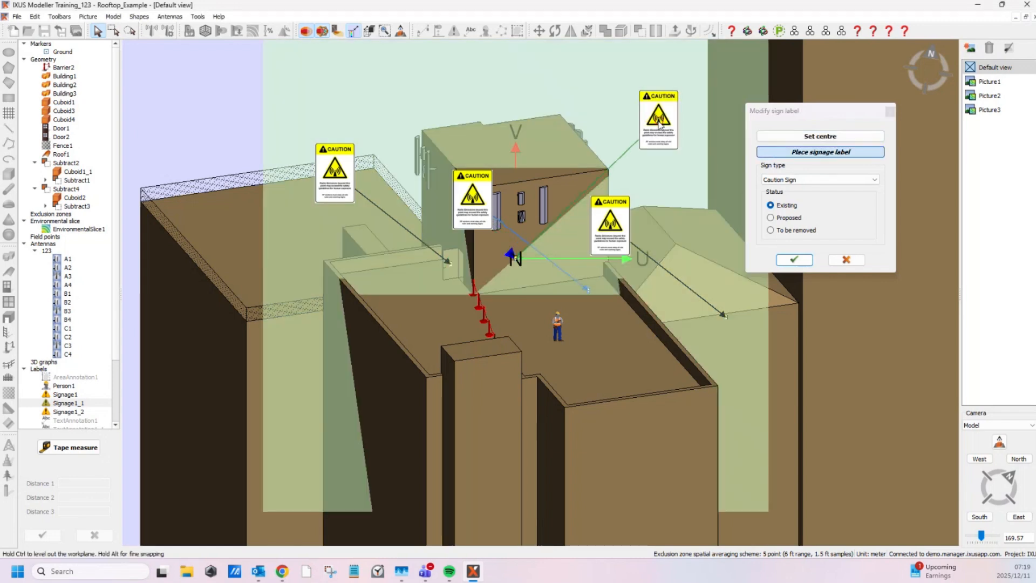
pyautogui.click(660, 126)
pyautogui.click(844, 241)
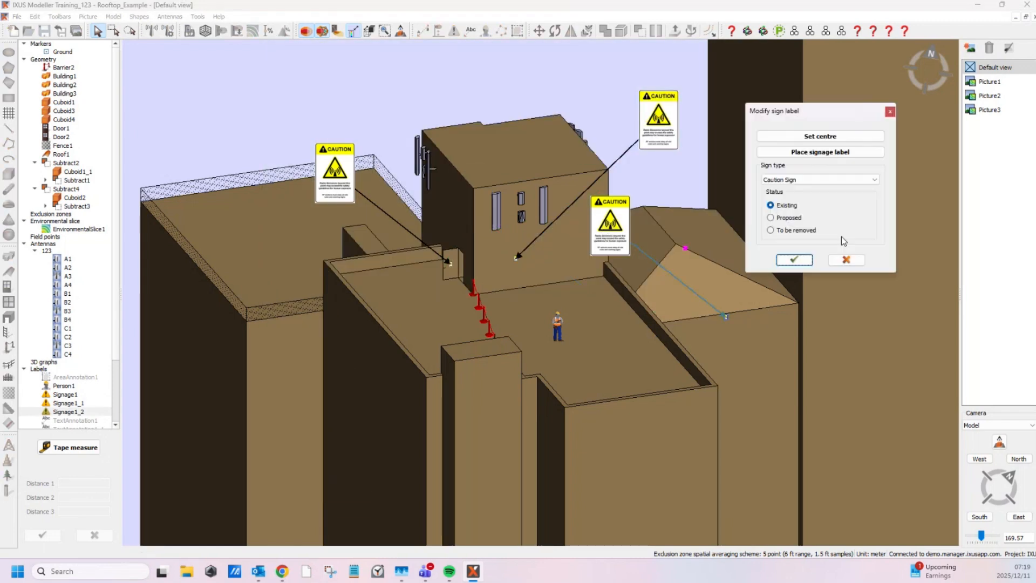
# Step: Move the centre of the second caution sign copy onto the top of a middle post of the red barrier
pyautogui.click(815, 140)
pyautogui.moveTo(505, 344); pyautogui.dragTo(850, 346, button='middle')
pyautogui.scroll(2, 626, 344)
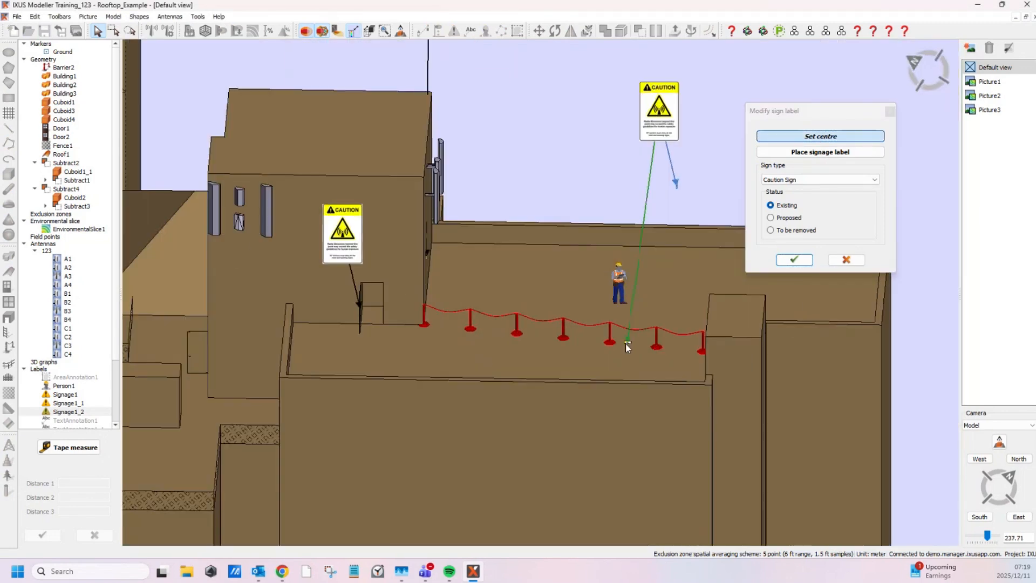
pyautogui.scroll(5, 626, 342)
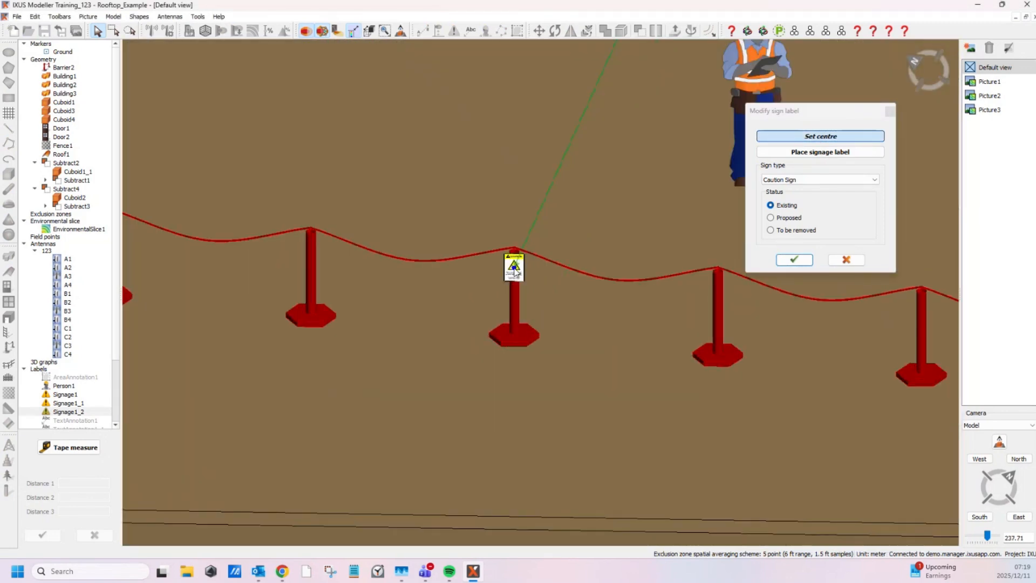
pyautogui.click(515, 272)
pyautogui.scroll(-6, 516, 273)
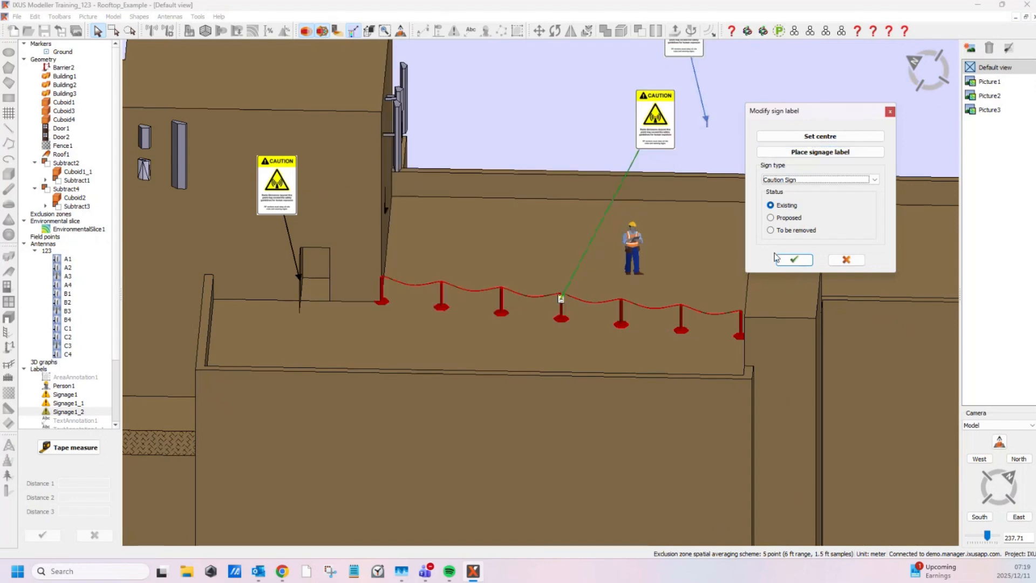
pyautogui.click(792, 260)
# Step: Set the status of the caution sign on the wall below the antennas to To be removed
pyautogui.scroll(-9, 749, 283)
pyautogui.moveTo(765, 268); pyautogui.dragTo(641, 238, button='middle')
pyautogui.moveTo(726, 149); pyautogui.dragTo(546, 235, button='middle')
pyautogui.moveTo(632, 215)
pyautogui.mouseDown(button='middle')
pyautogui.moveTo(539, 261)
pyautogui.moveTo(544, 307)
pyautogui.mouseUp(button='middle')
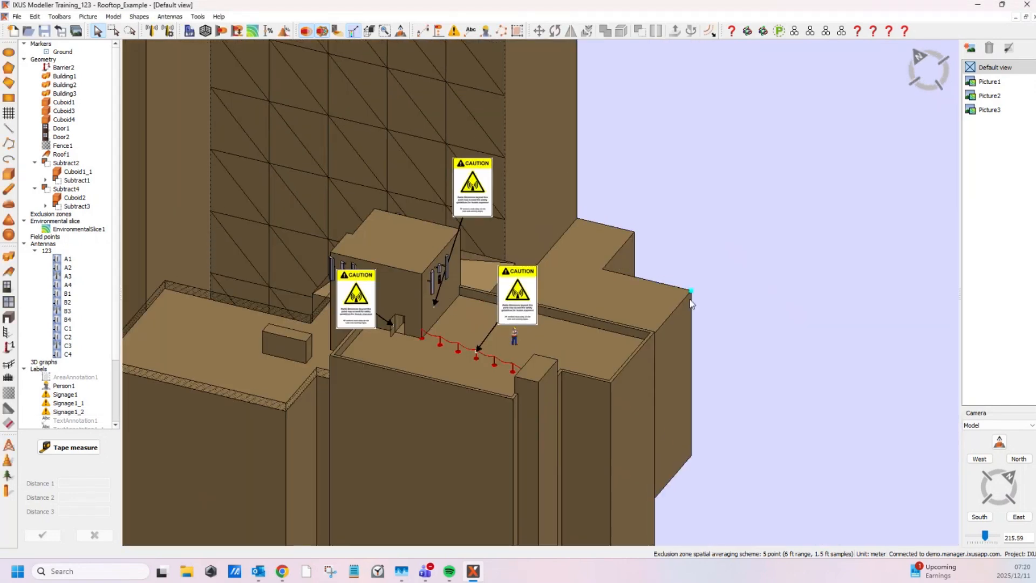
pyautogui.moveTo(691, 304); pyautogui.dragTo(575, 336, button='middle')
pyautogui.moveTo(691, 346); pyautogui.dragTo(610, 328, button='middle')
pyautogui.moveTo(680, 353); pyautogui.dragTo(656, 338, button='middle')
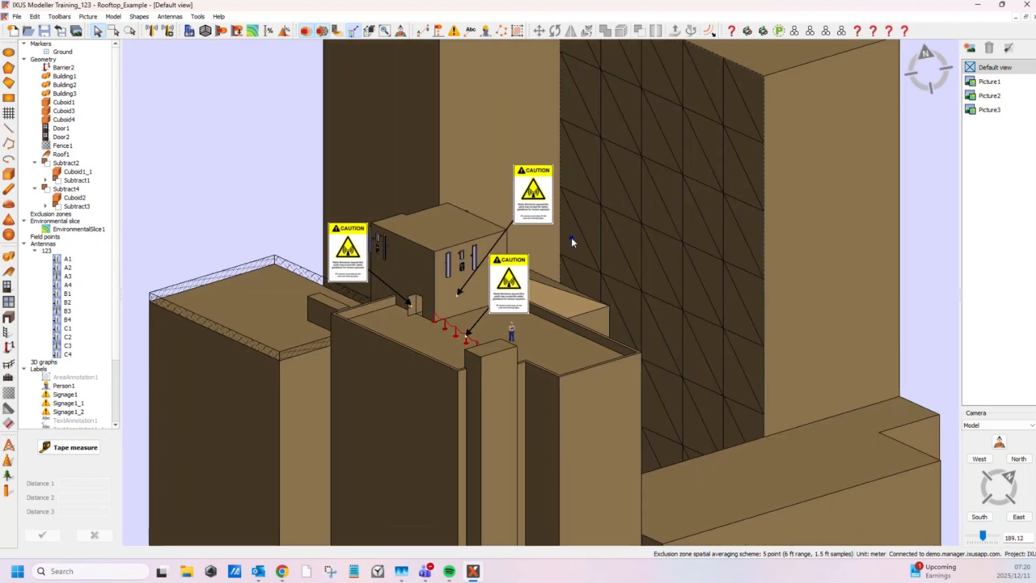
pyautogui.scroll(2, 571, 240)
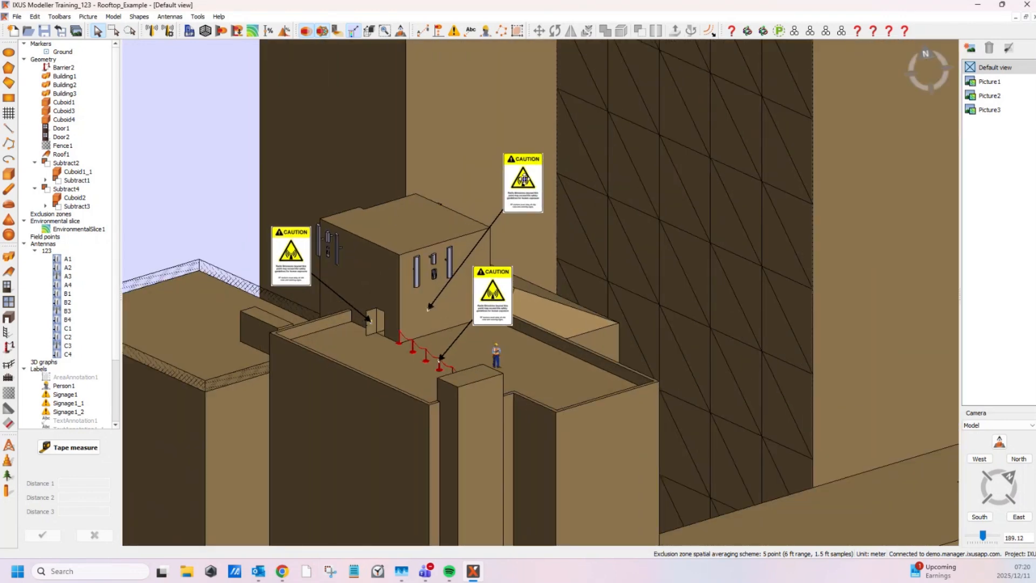
pyautogui.doubleClick(524, 179)
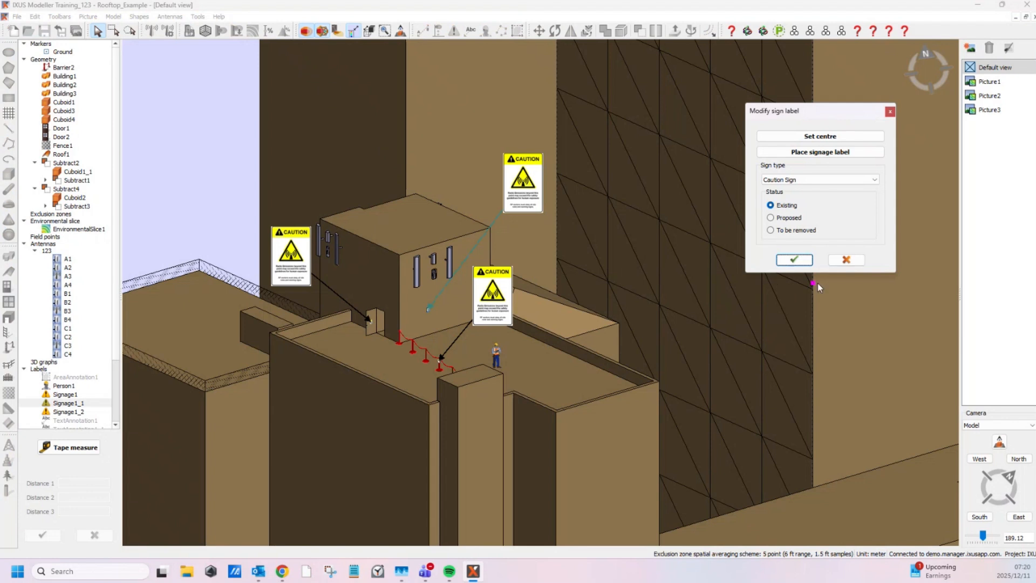
pyautogui.click(799, 231)
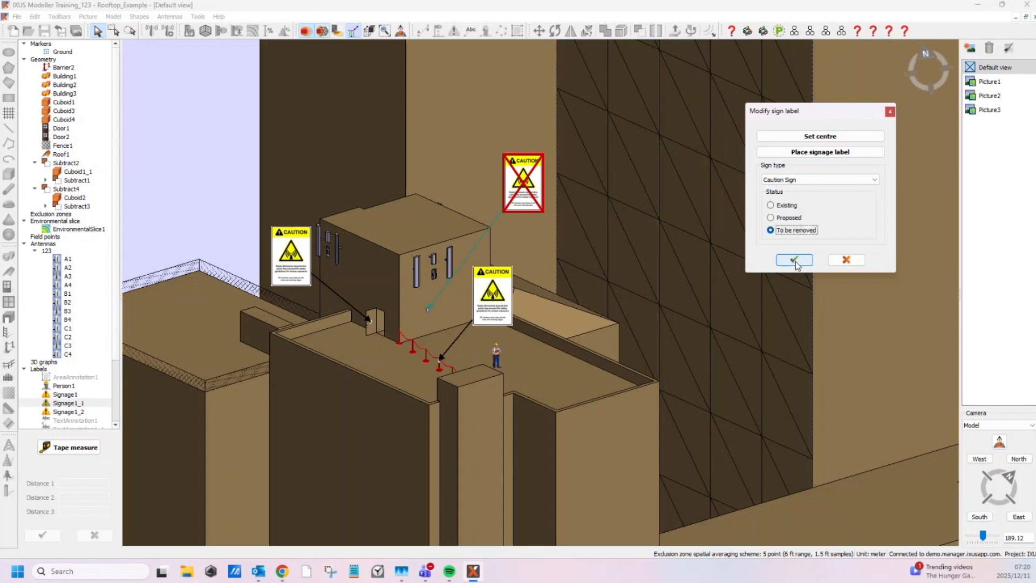
pyautogui.click(794, 261)
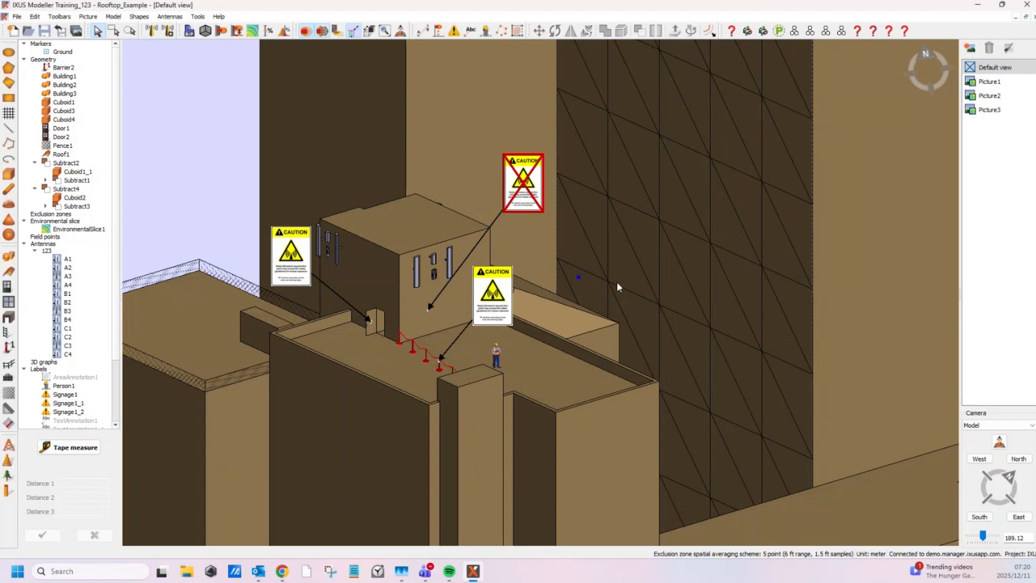
# Step: Set the status of the caution sign on the red barrier to Proposed
pyautogui.moveTo(617, 282); pyautogui.dragTo(646, 305, button='middle')
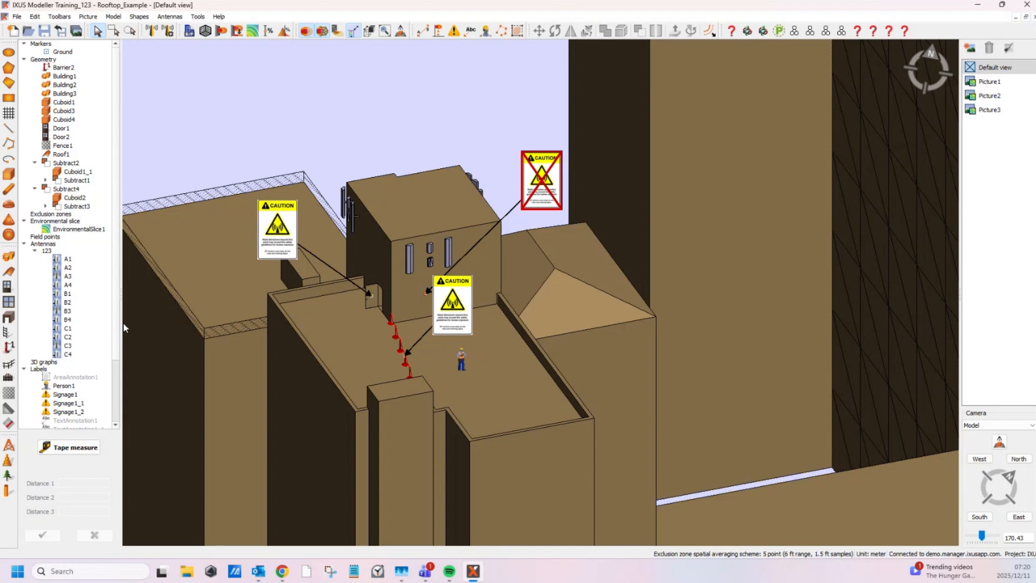
pyautogui.moveTo(125, 326); pyautogui.dragTo(646, 339, button='middle')
pyautogui.scroll(3, 591, 300)
pyautogui.doubleClick(583, 323)
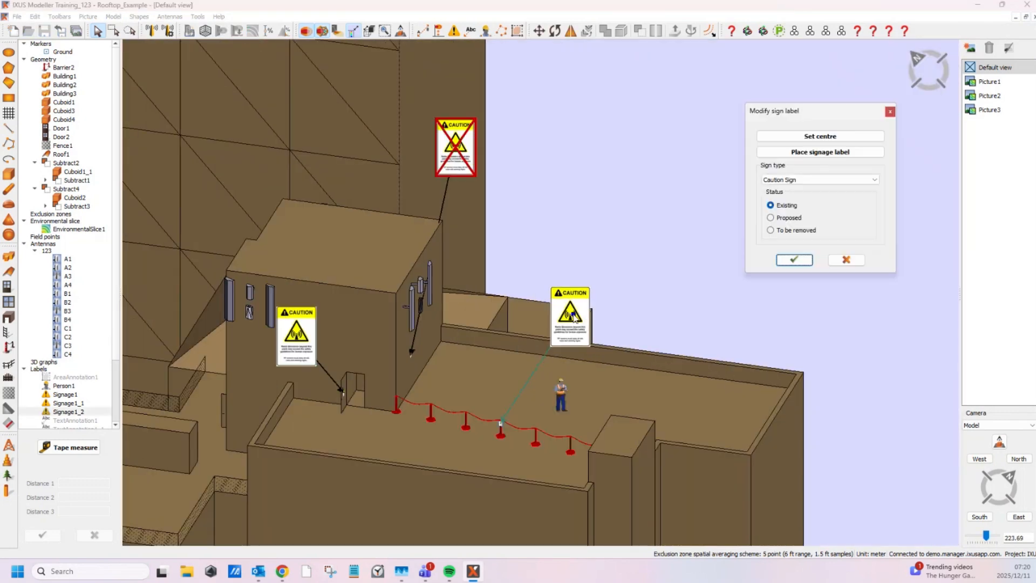
pyautogui.click(789, 218)
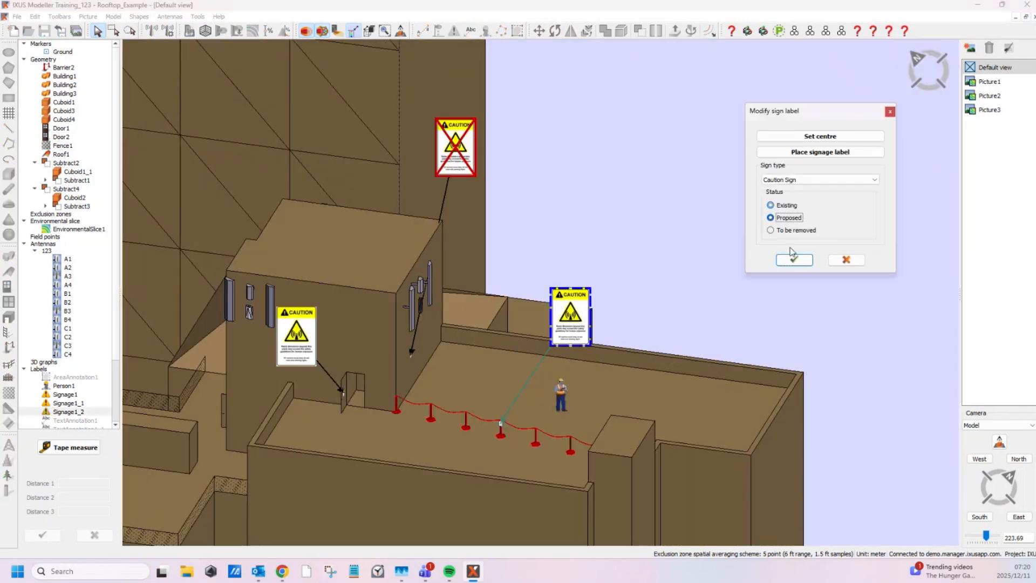
pyautogui.click(795, 261)
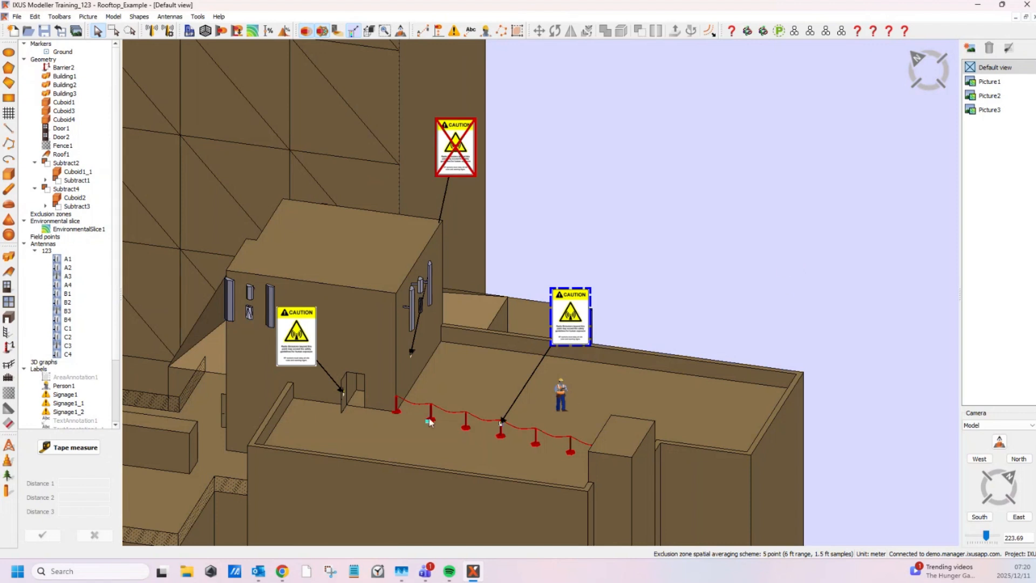
# Step: Change the door sign's type to Notice Sign and move its label farther out beside the structure
pyautogui.doubleClick(311, 335)
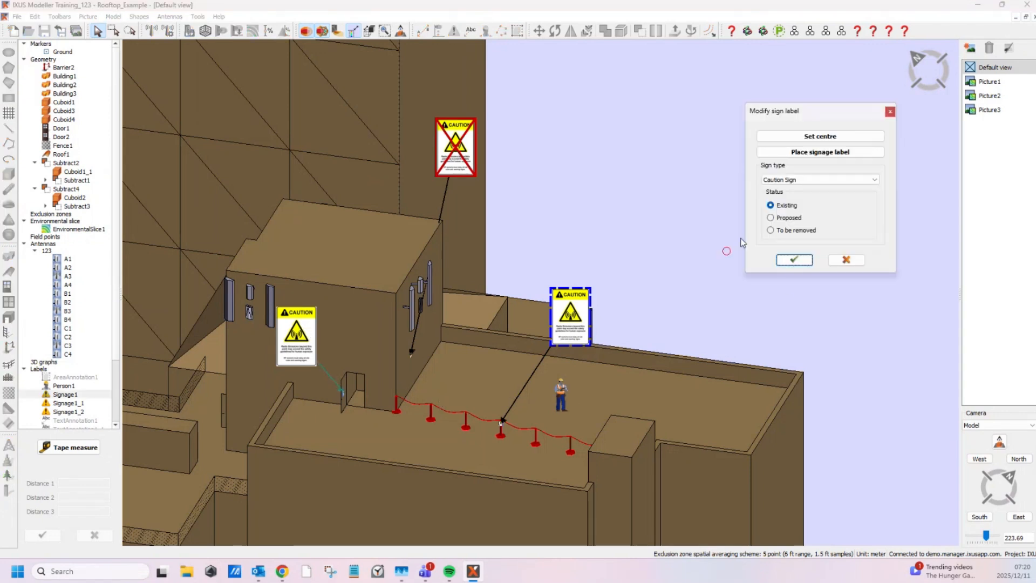
pyautogui.click(802, 182)
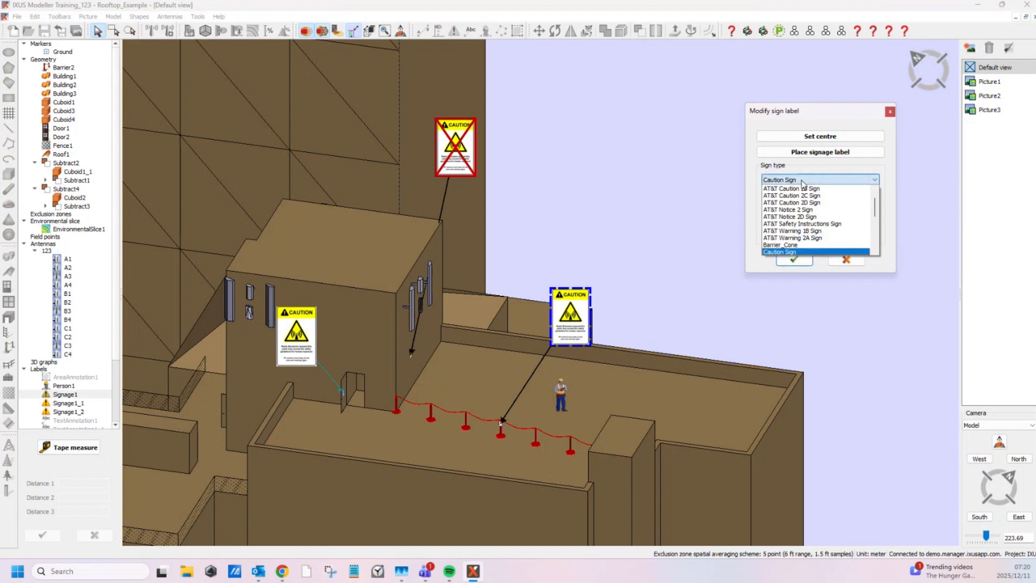
pyautogui.scroll(-1, 802, 181)
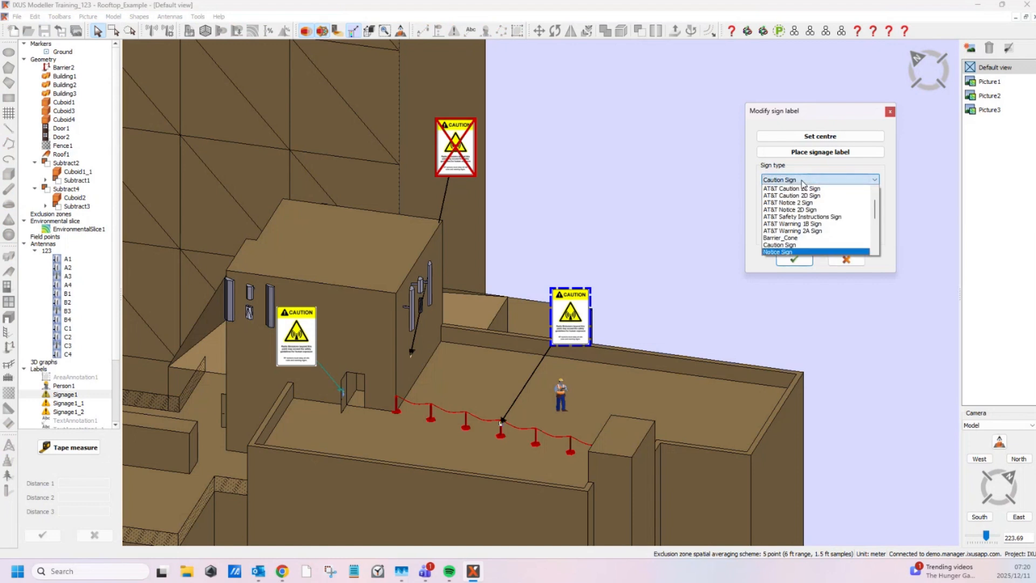
pyautogui.click(803, 253)
pyautogui.click(804, 258)
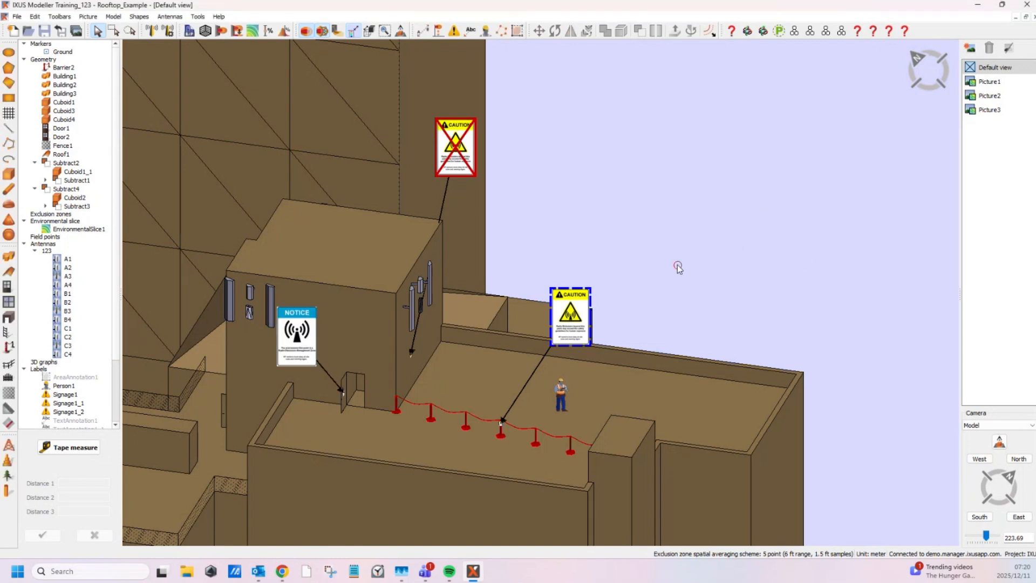
pyautogui.scroll(2, 557, 294)
pyautogui.moveTo(241, 276); pyautogui.dragTo(192, 229)
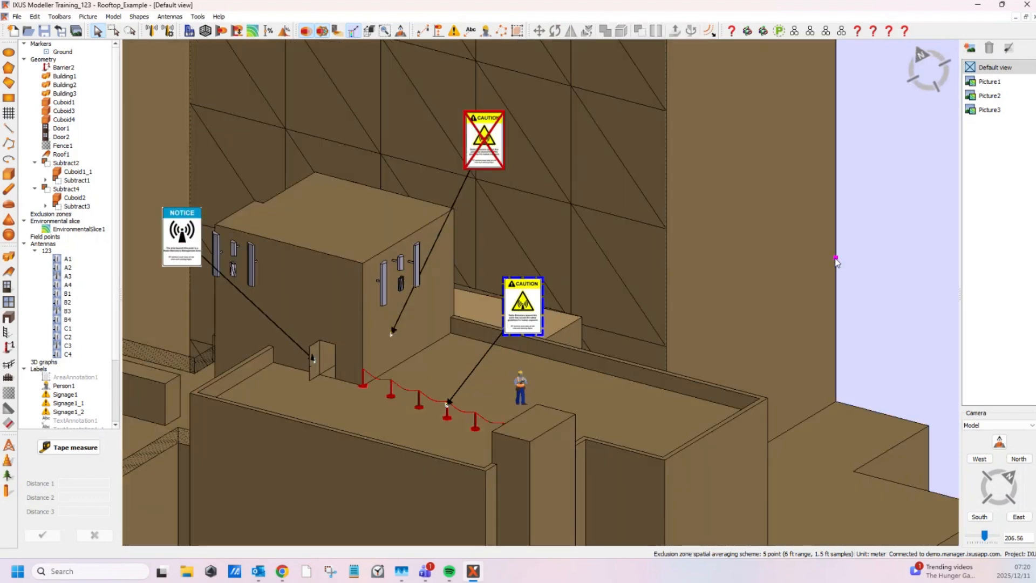
# Step: Set the To be removed signage styling to Border w/ strikethrough in the Appearance preferences and save
pyautogui.moveTo(353, 251); pyautogui.dragTo(716, 293, button='middle')
pyautogui.scroll(-4, 558, 306)
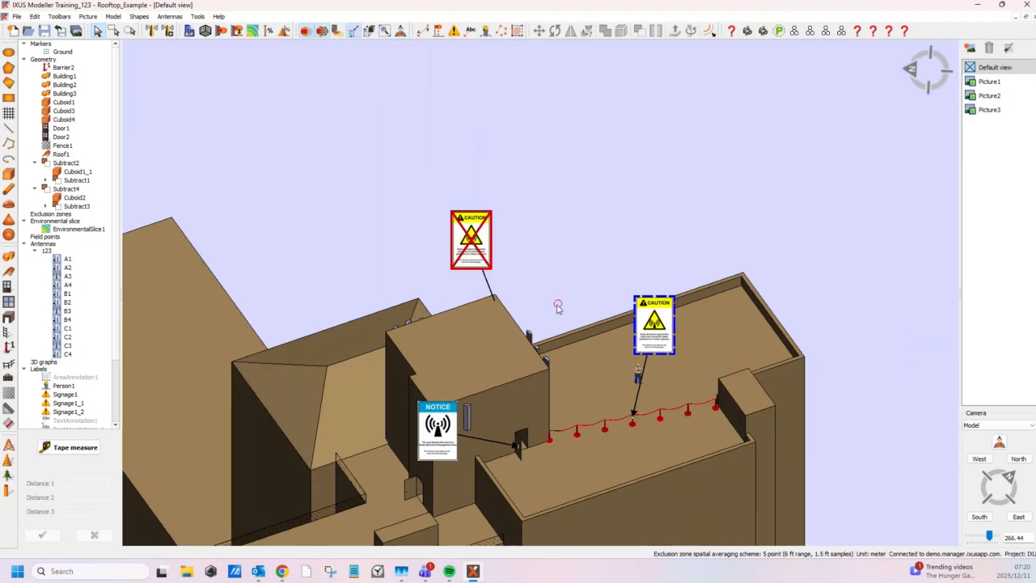
pyautogui.moveTo(558, 306); pyautogui.dragTo(526, 276, button='middle')
pyautogui.click(35, 17)
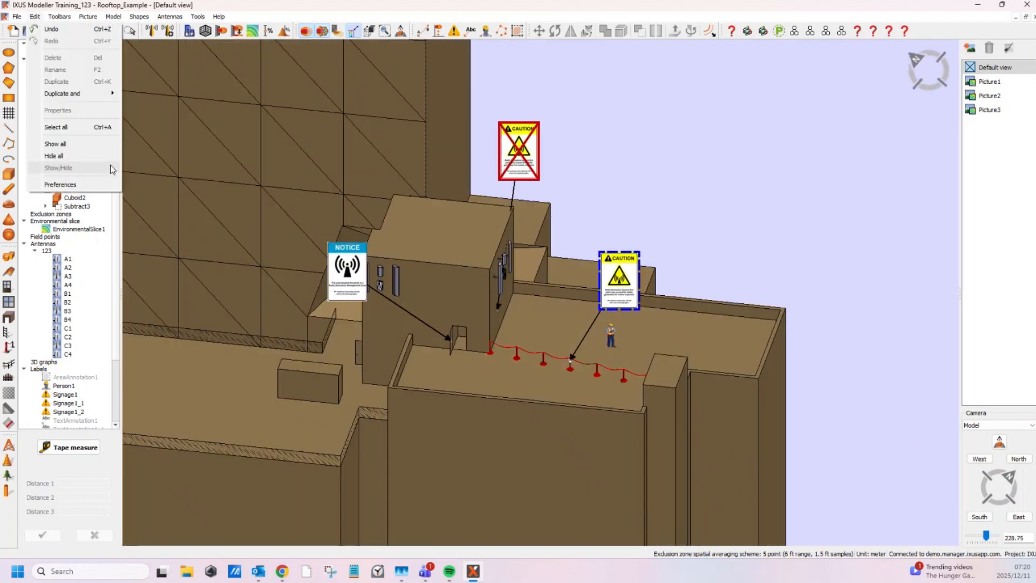
pyautogui.click(60, 185)
pyautogui.click(372, 118)
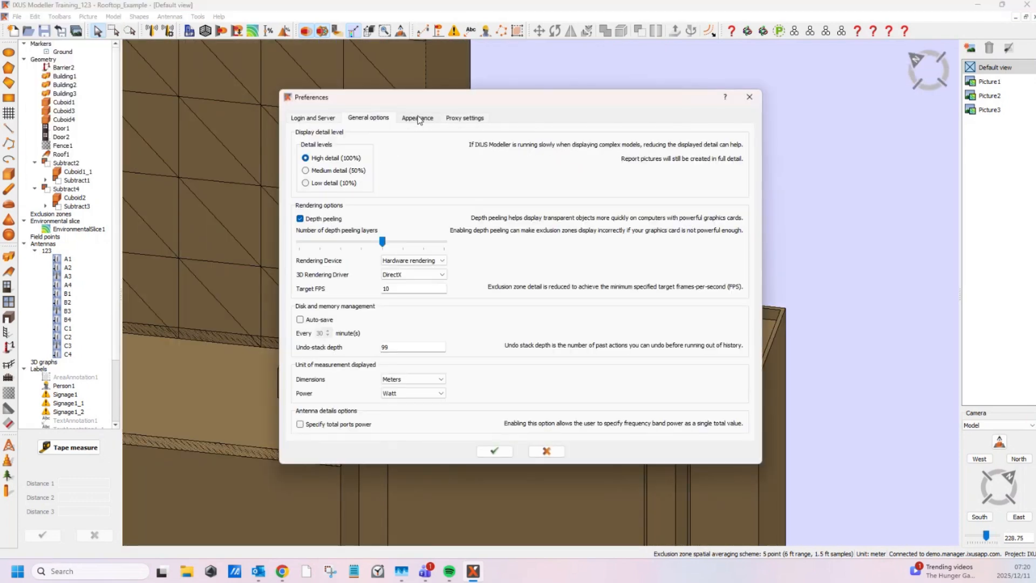
pyautogui.click(418, 119)
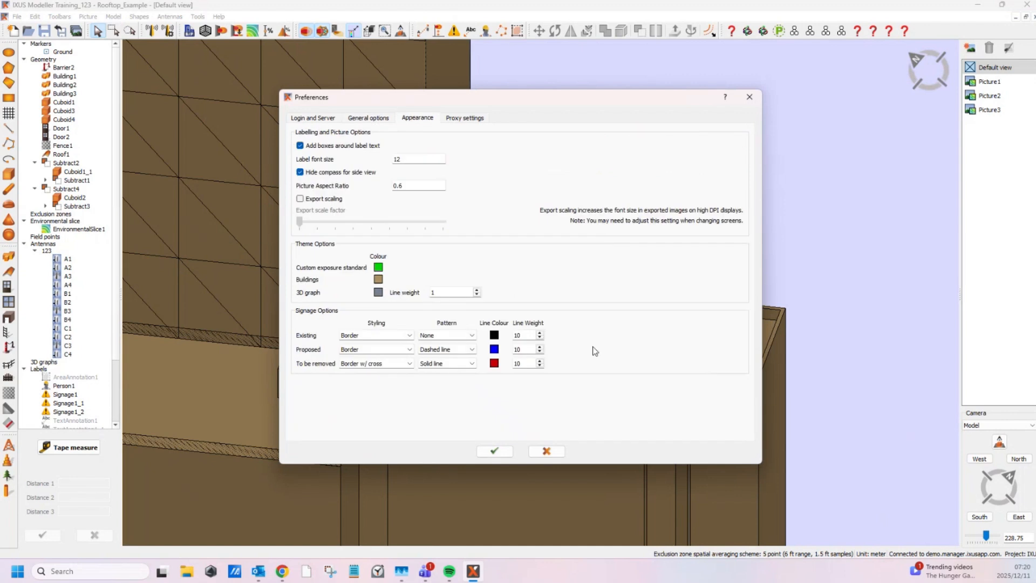
pyautogui.click(409, 364)
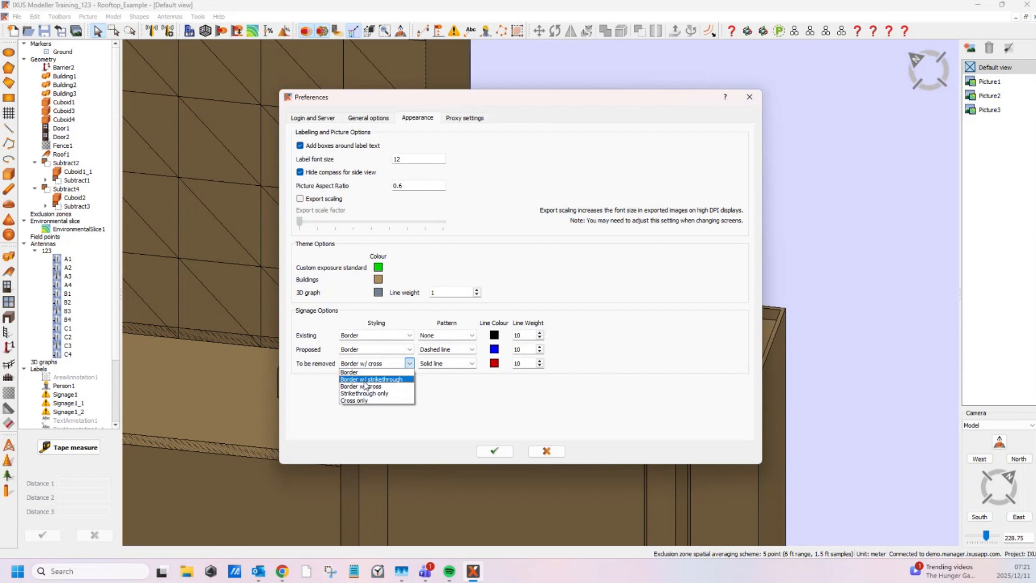
pyautogui.click(367, 379)
pyautogui.click(494, 451)
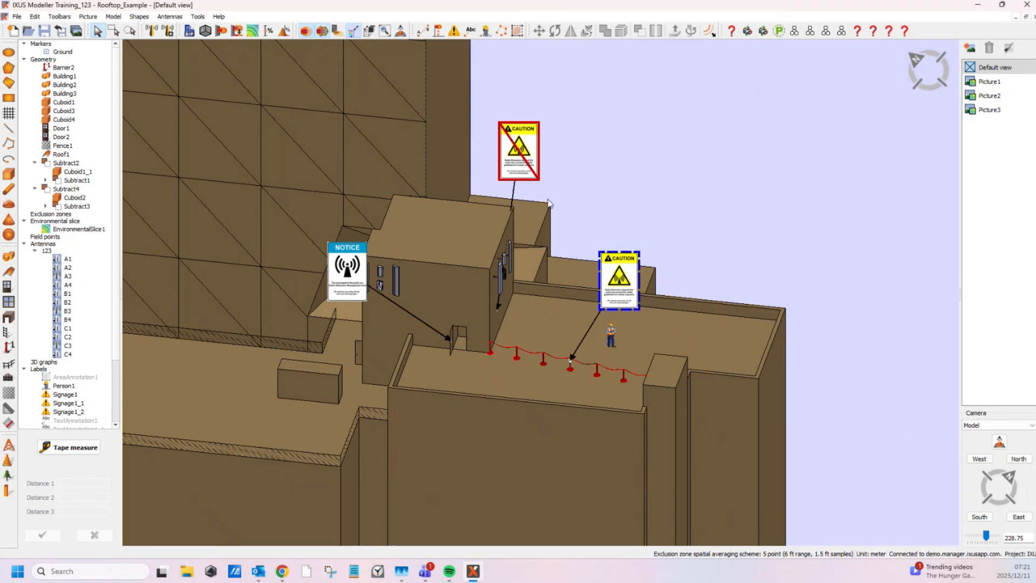
# Step: Inspect the proposed sign at the barrier and the to-be-removed sign on the wall, and clear the selection
pyautogui.moveTo(636, 172); pyautogui.dragTo(443, 187, button='middle')
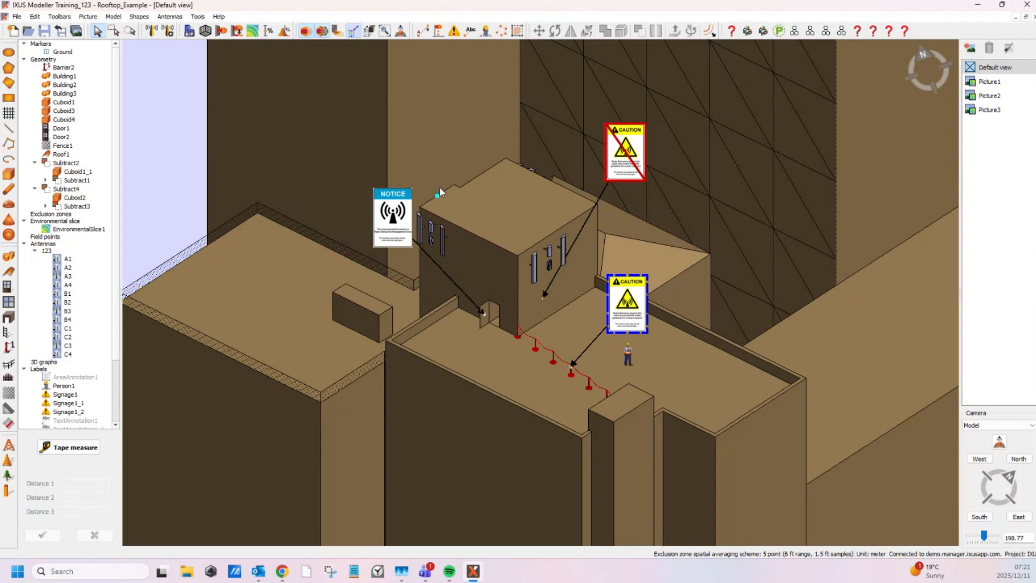
pyautogui.click(620, 307)
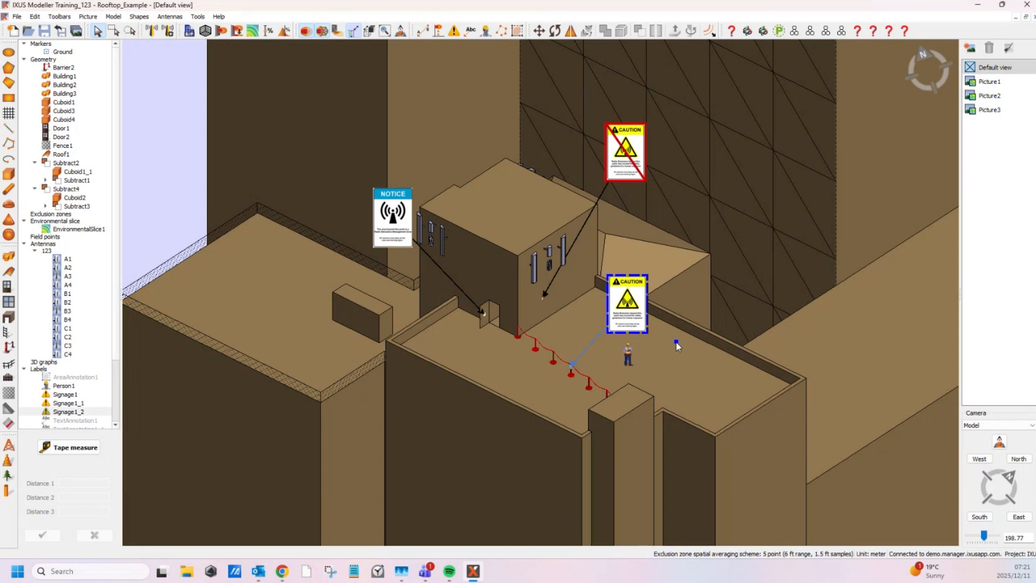
pyautogui.click(638, 157)
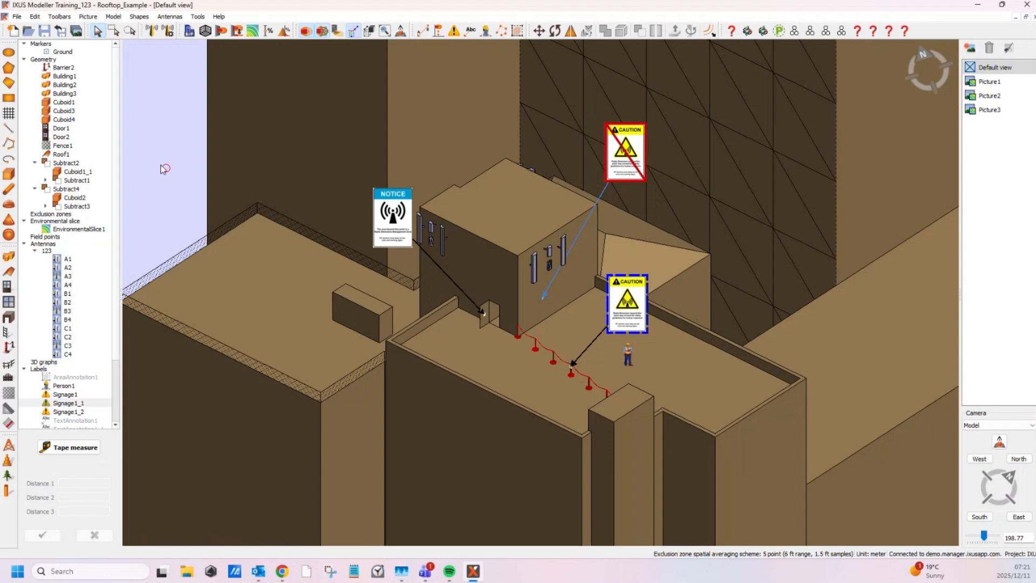
pyautogui.click(176, 185)
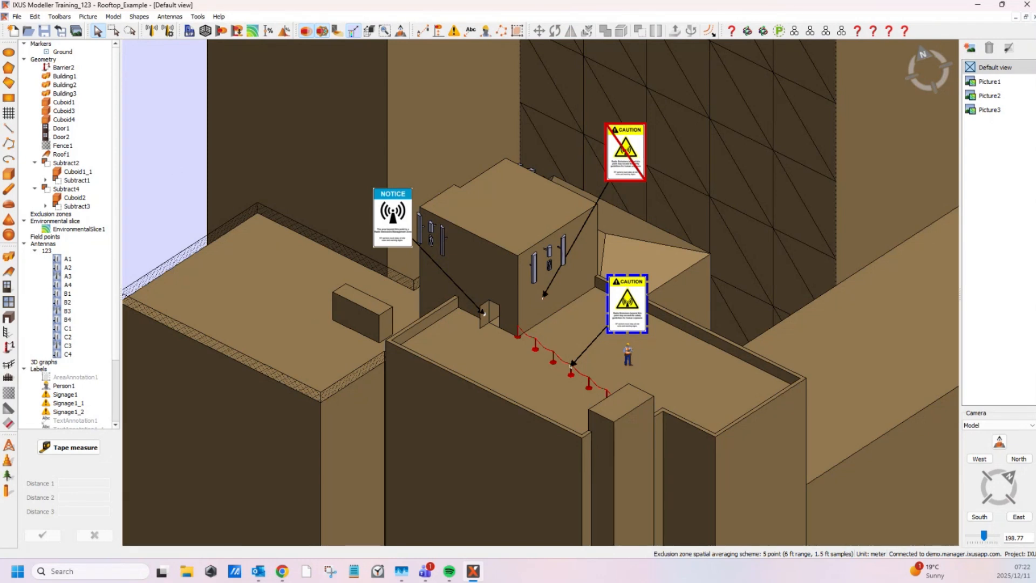
# Step: Open the Appearance preferences again and move the dialog clear of the signs to compare them with the signage options
pyautogui.scroll(-5, 452, 319)
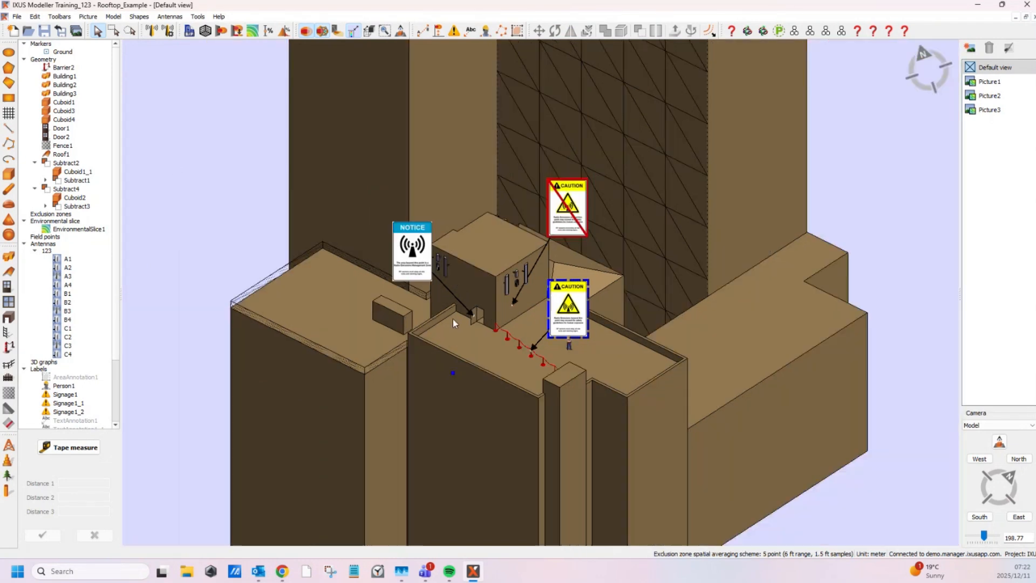
pyautogui.moveTo(438, 367); pyautogui.dragTo(546, 276, button='middle')
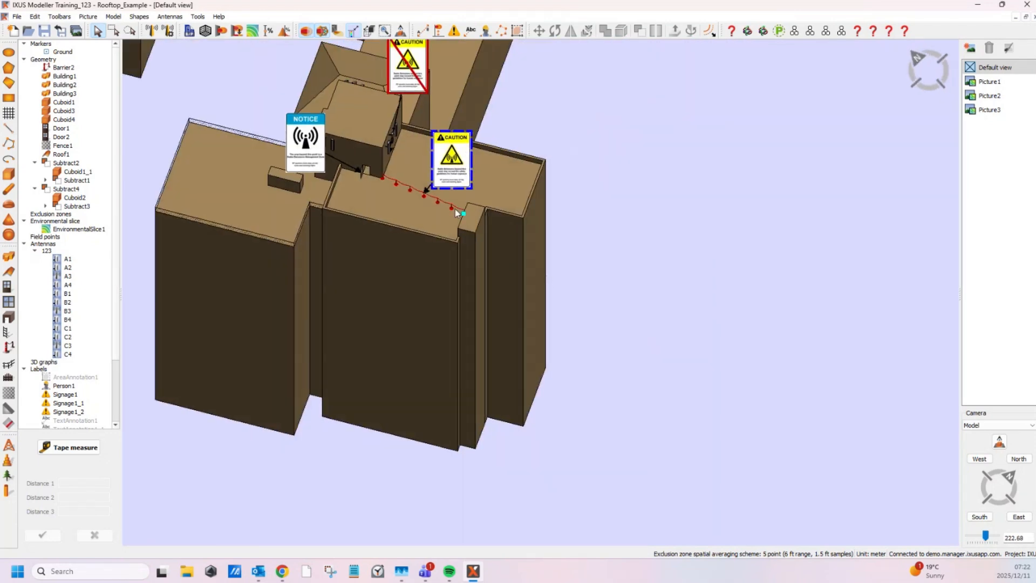
pyautogui.moveTo(455, 209); pyautogui.dragTo(428, 258, button='middle')
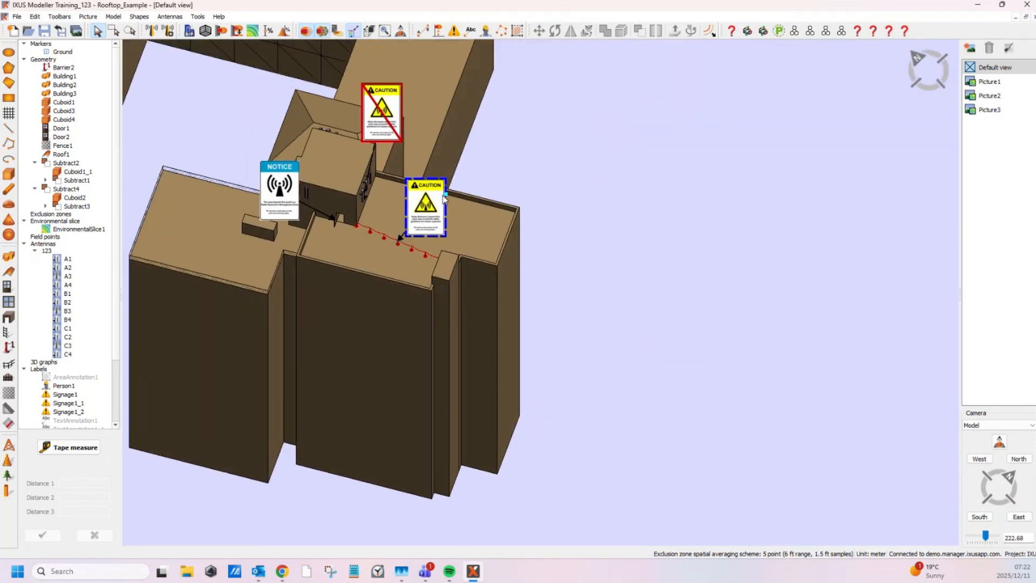
pyautogui.click(38, 17)
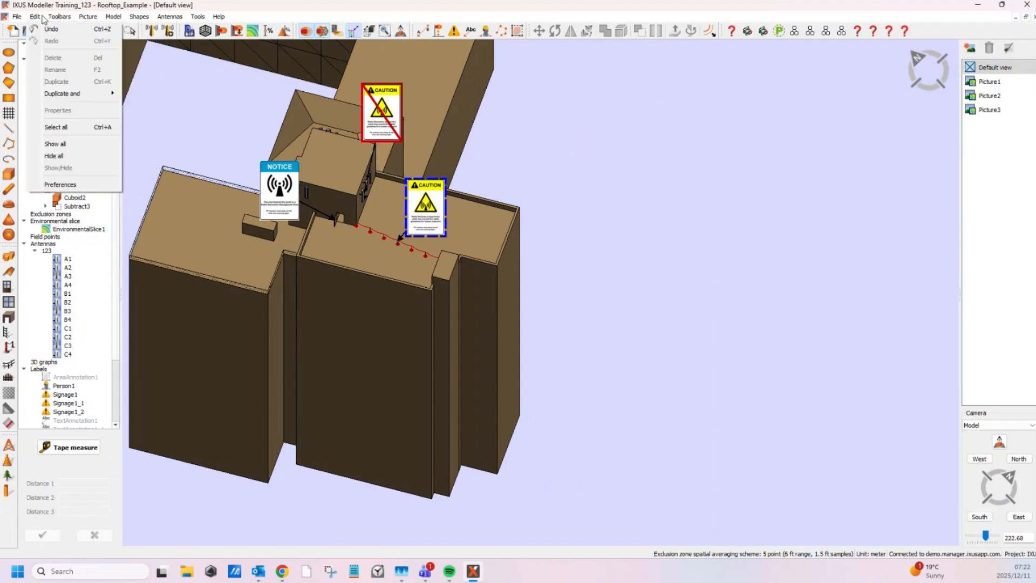
pyautogui.click(79, 186)
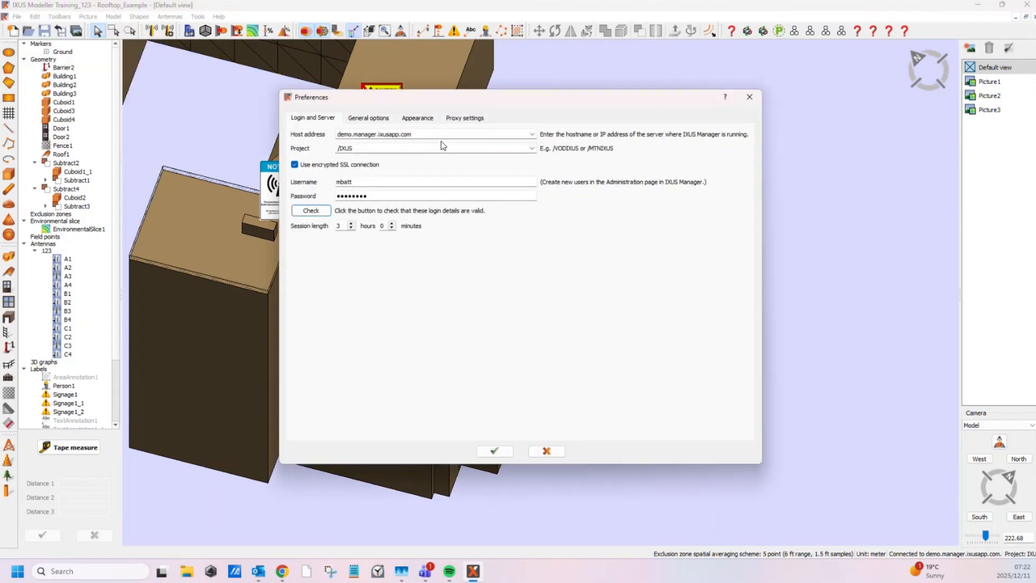
pyautogui.click(375, 117)
pyautogui.click(424, 119)
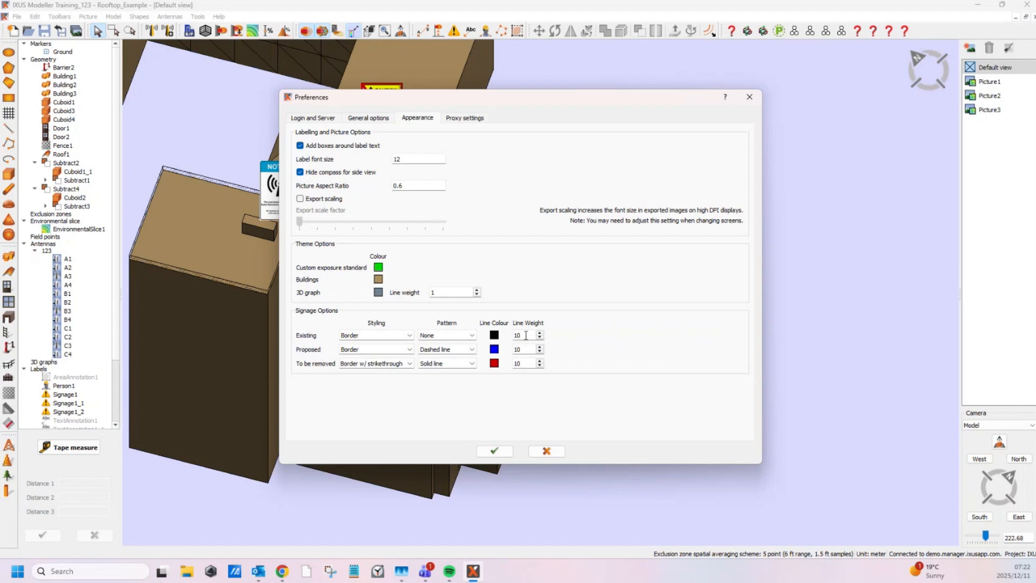
pyautogui.moveTo(446, 102); pyautogui.dragTo(646, 80)
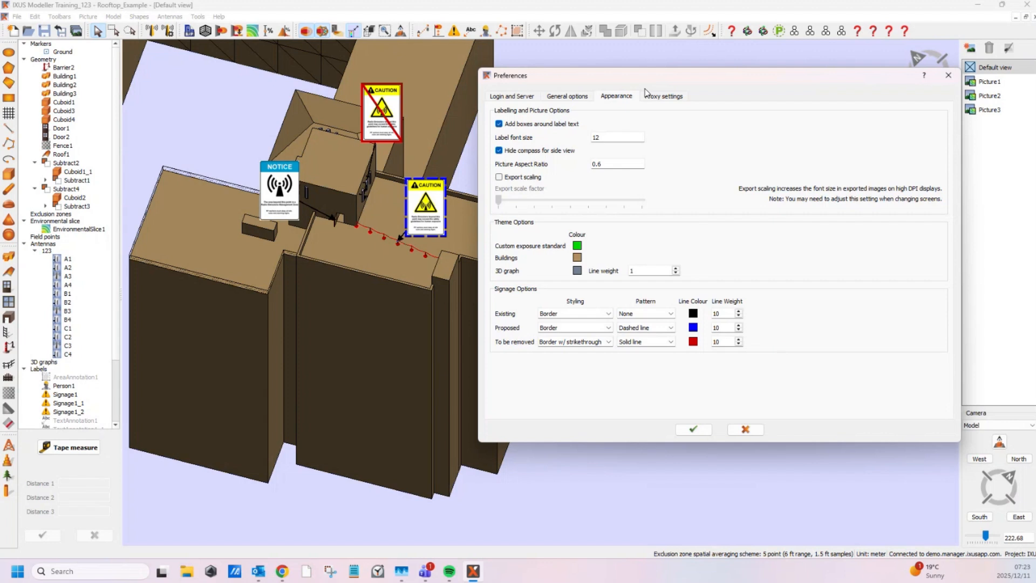
pyautogui.moveTo(707, 82); pyautogui.dragTo(606, 80)
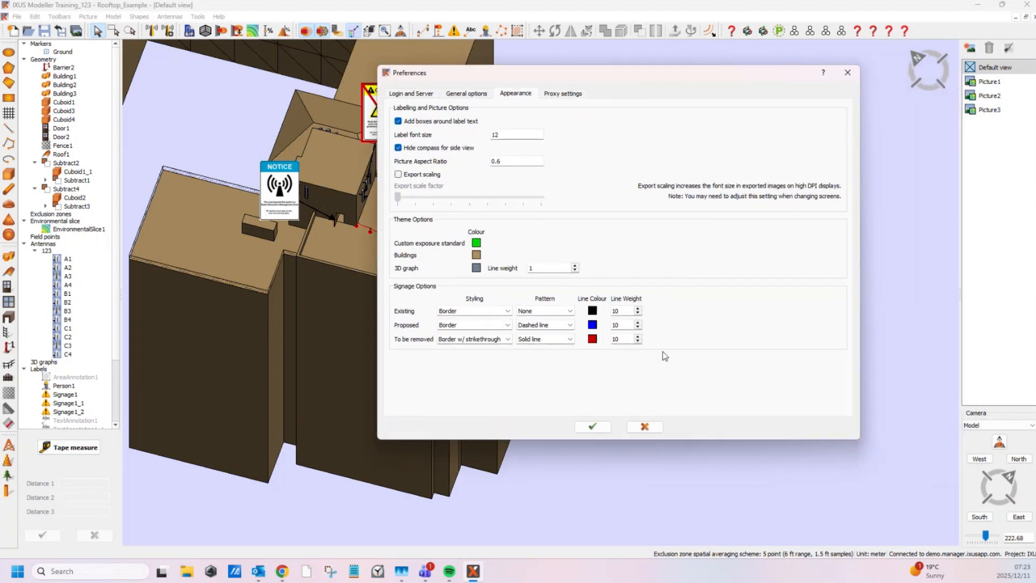
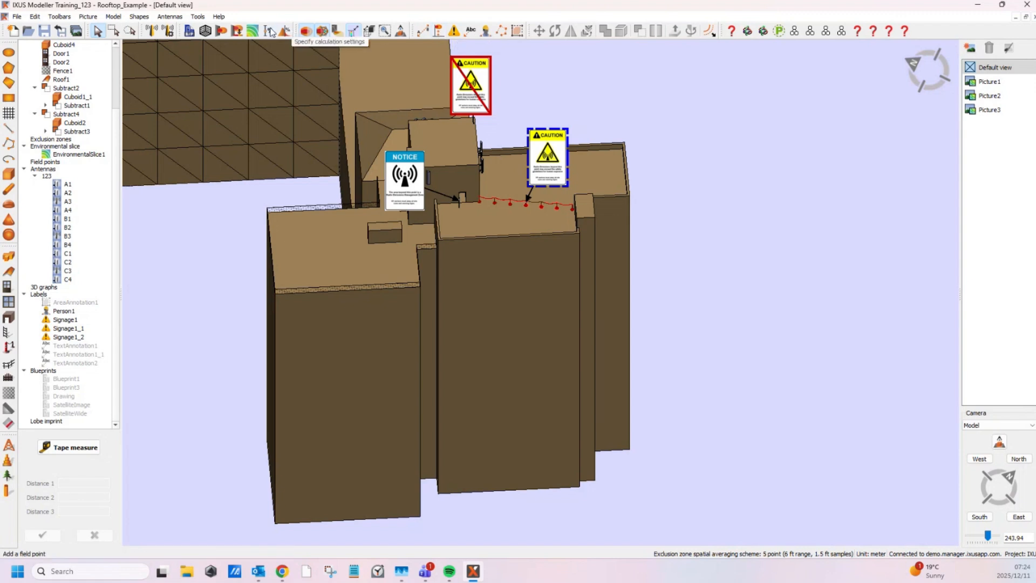
# Step: Create a field point on the lower roof with start height 0.00, range 2.00 and point spatial calculation
pyautogui.click(270, 32)
pyautogui.click(290, 233)
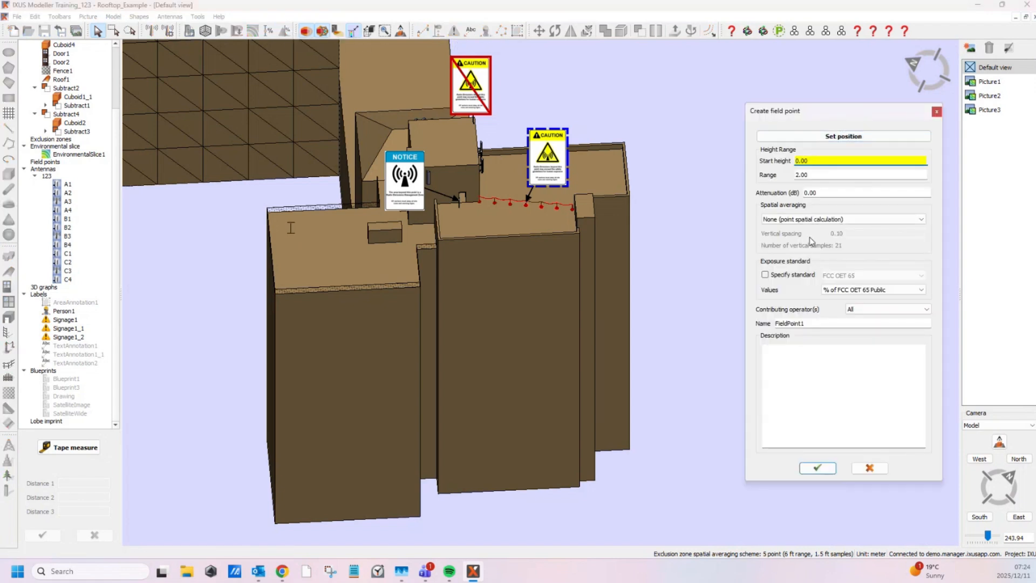
pyautogui.click(817, 468)
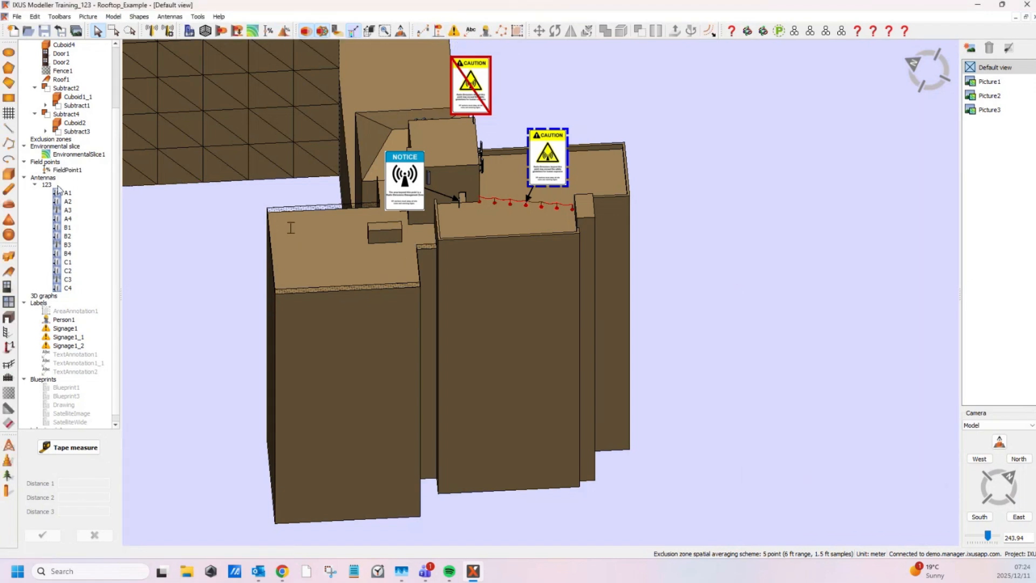
# Step: Duplicate and move the field point to make 5 copies in an evenly spaced row across the lower roof
pyautogui.rightClick(64, 170)
pyautogui.moveTo(101, 228)
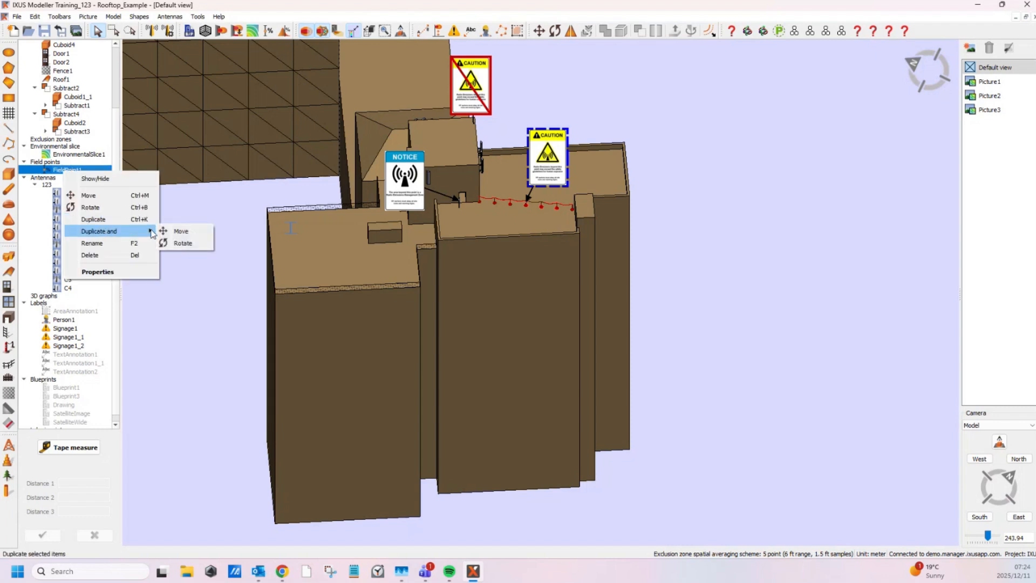
pyautogui.click(176, 231)
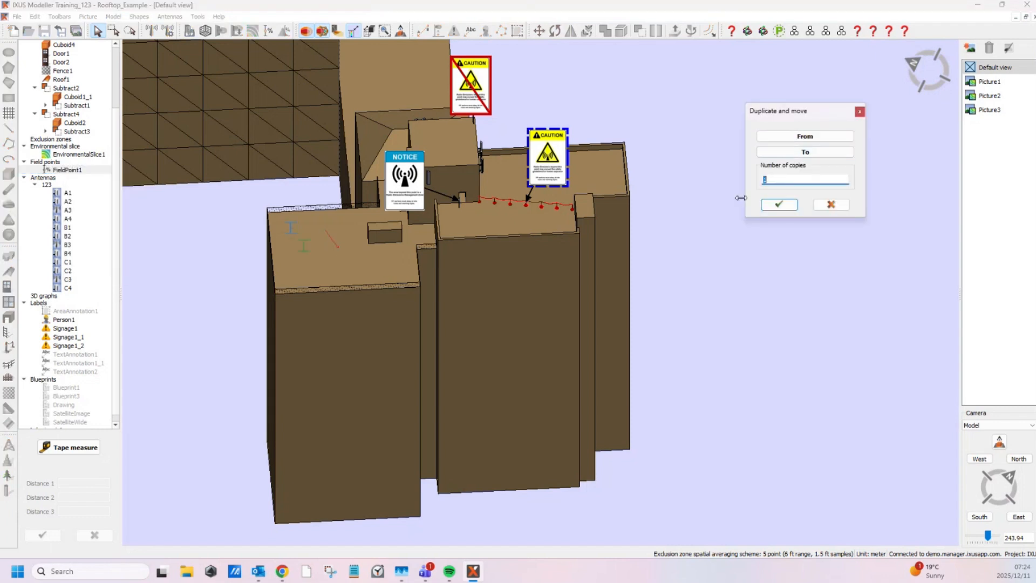
pyautogui.write('5')
pyautogui.click(779, 204)
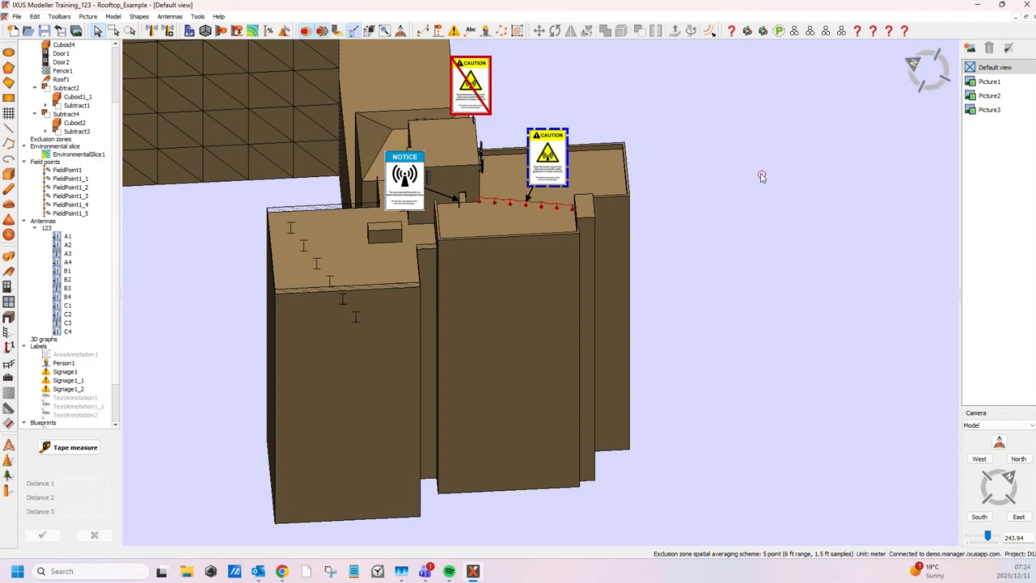
# Step: Run the medium-detail field assessment using ICNIRP 2020 (WB), no spatial averaging and no custom exclusion zone
pyautogui.click(221, 31)
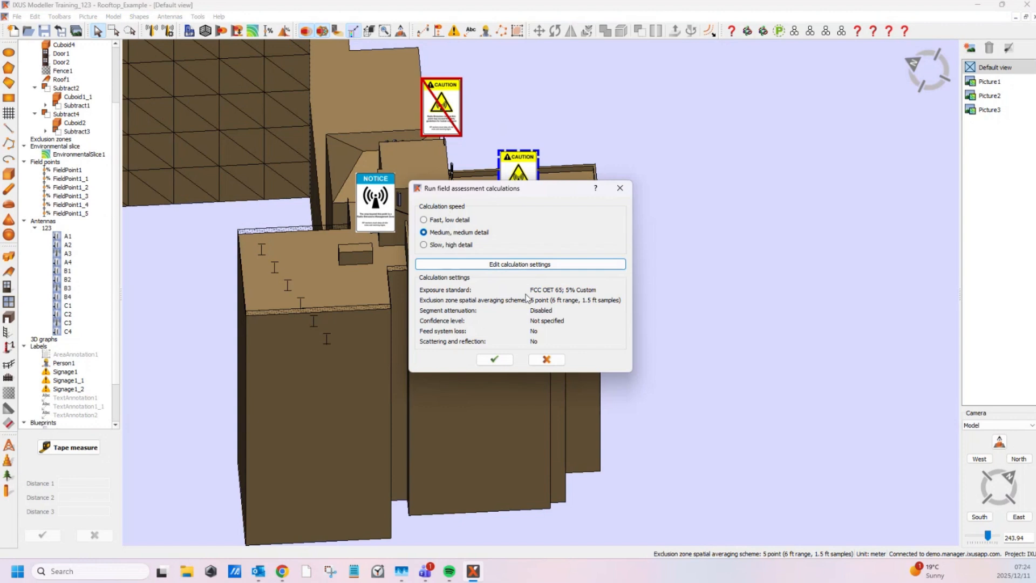
pyautogui.click(486, 265)
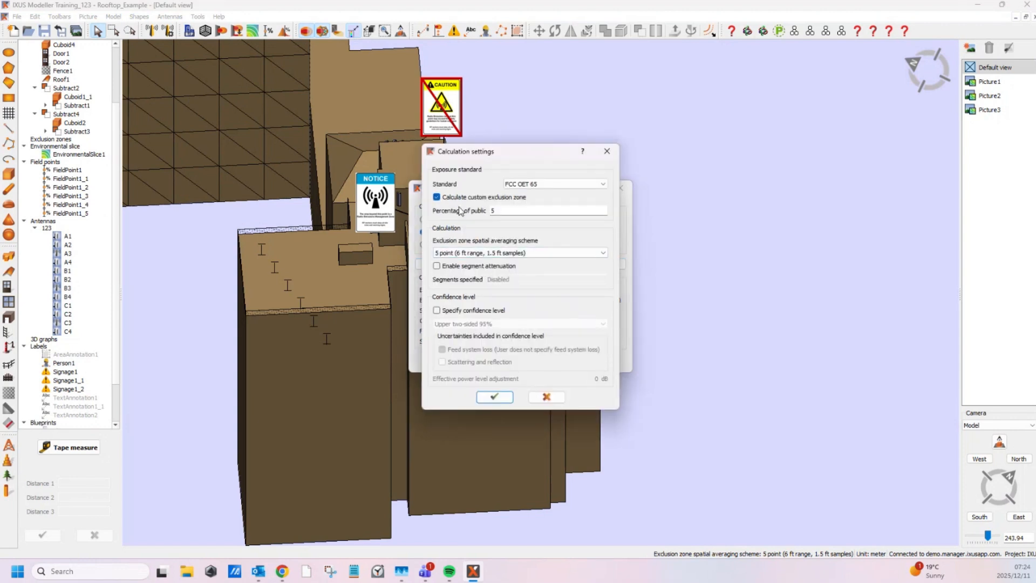
pyautogui.click(461, 252)
pyautogui.click(460, 262)
pyautogui.click(501, 197)
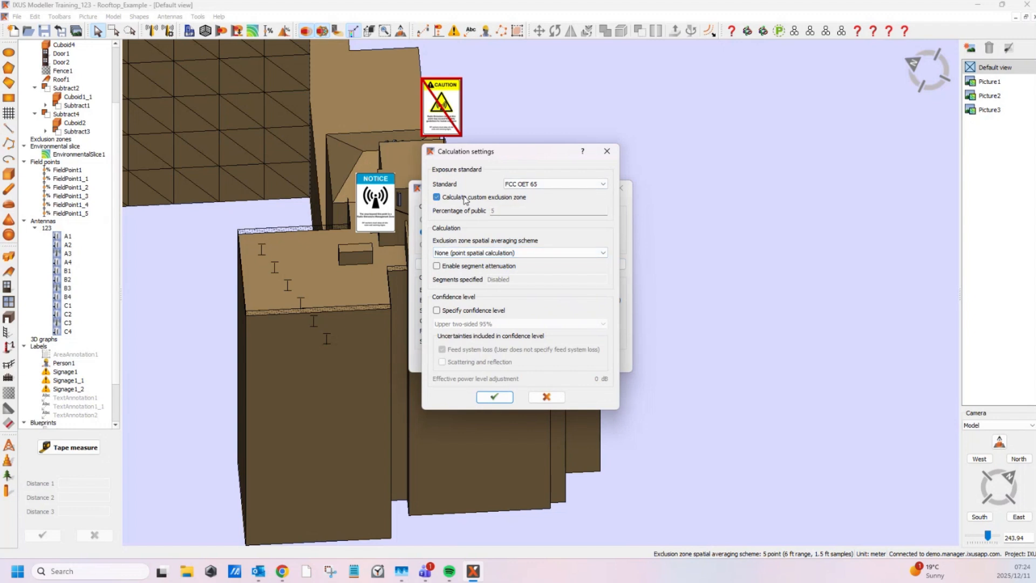
pyautogui.click(537, 184)
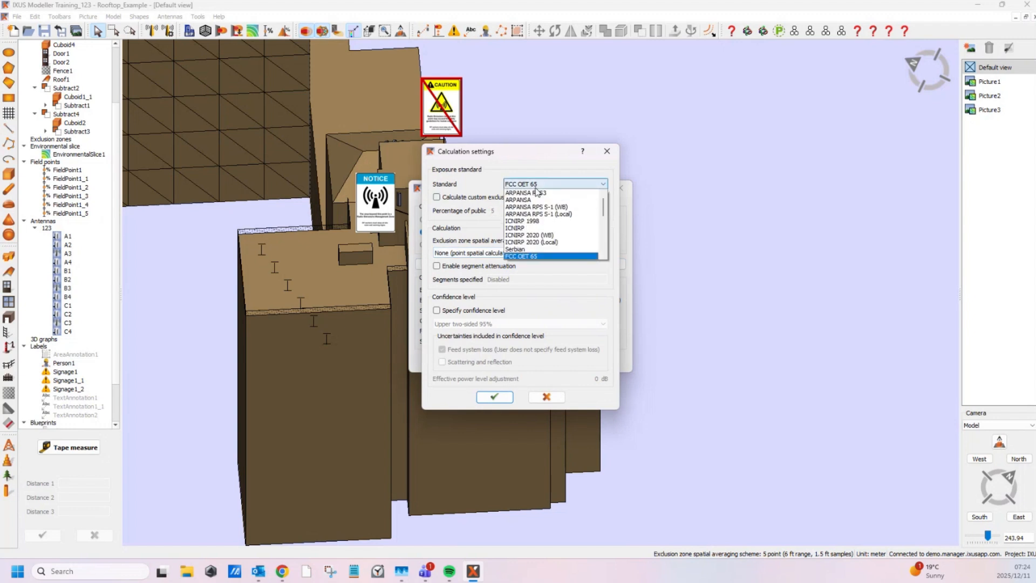
pyautogui.click(532, 235)
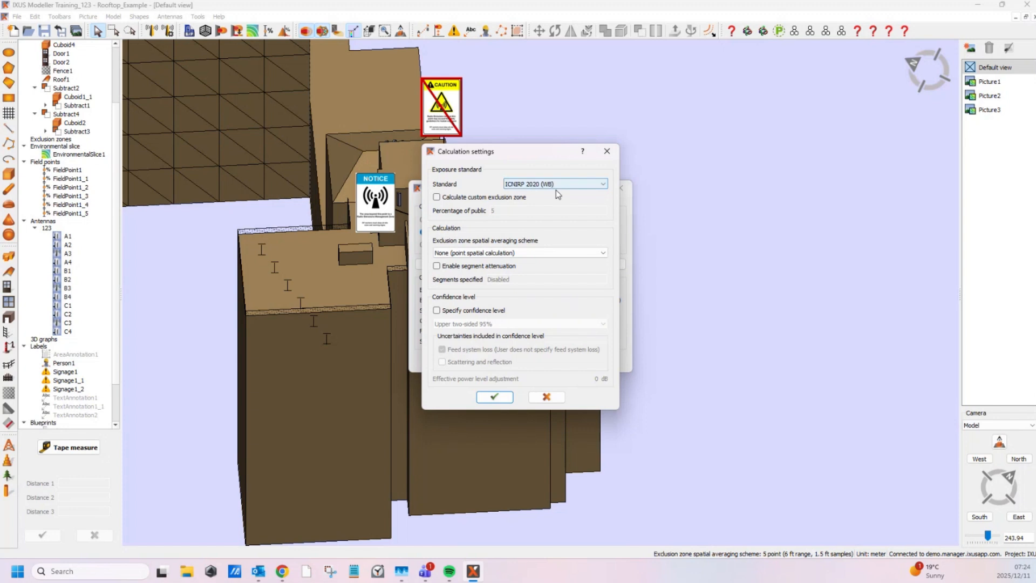
pyautogui.click(493, 398)
pyautogui.click(494, 359)
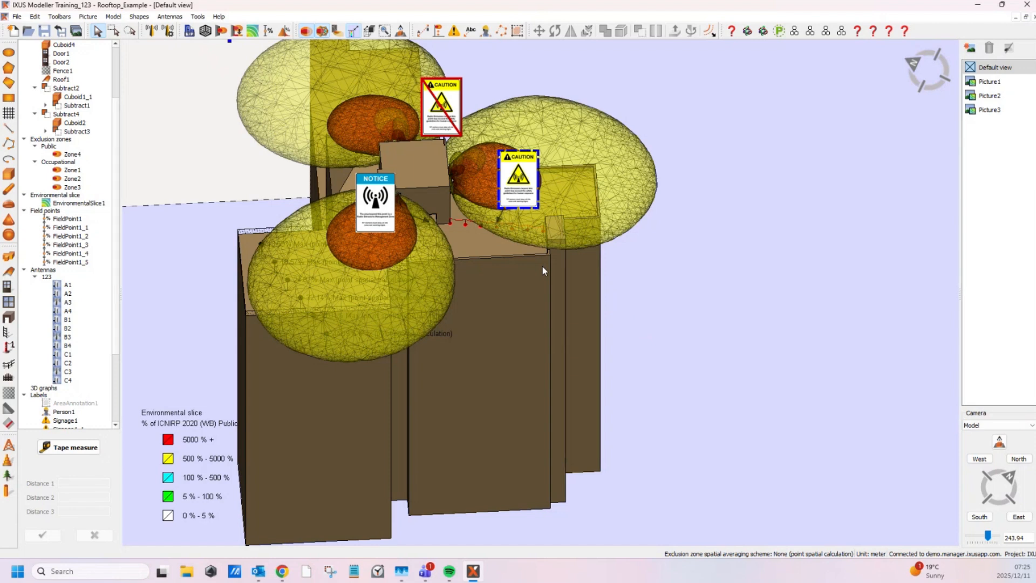
pyautogui.scroll(-3, 389, 296)
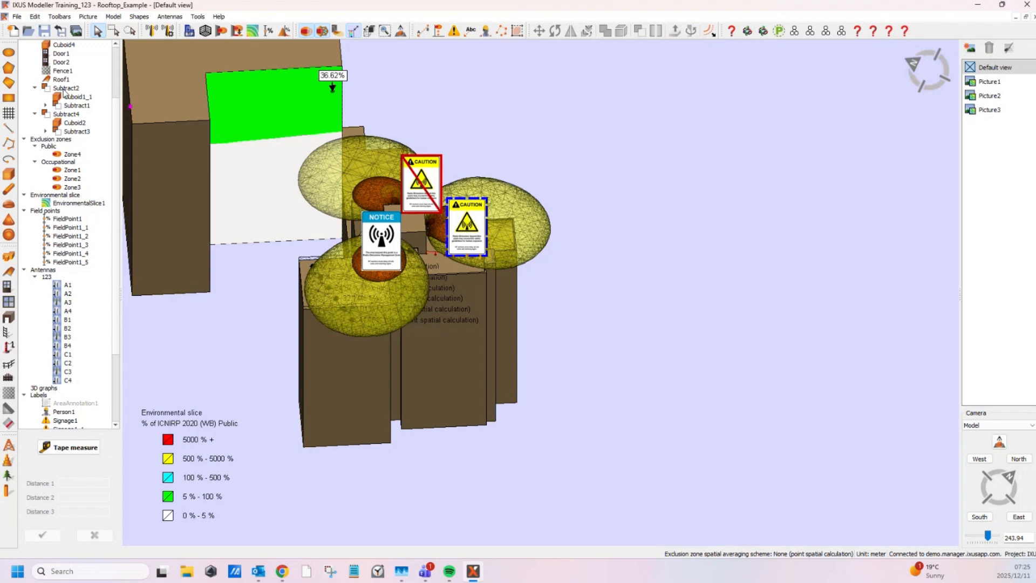
pyautogui.click(426, 571)
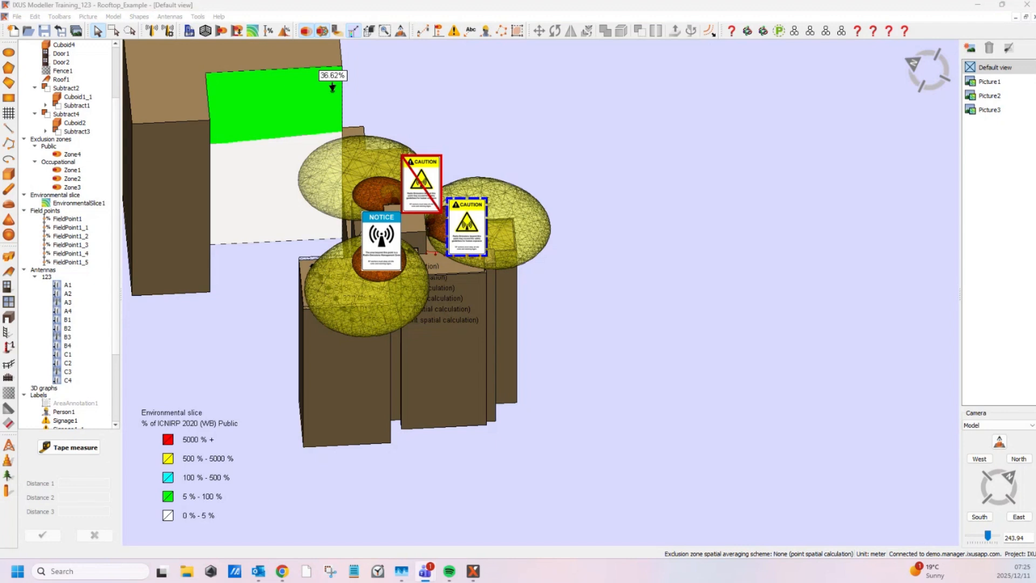
pyautogui.click(61, 303)
pyautogui.click(499, 94)
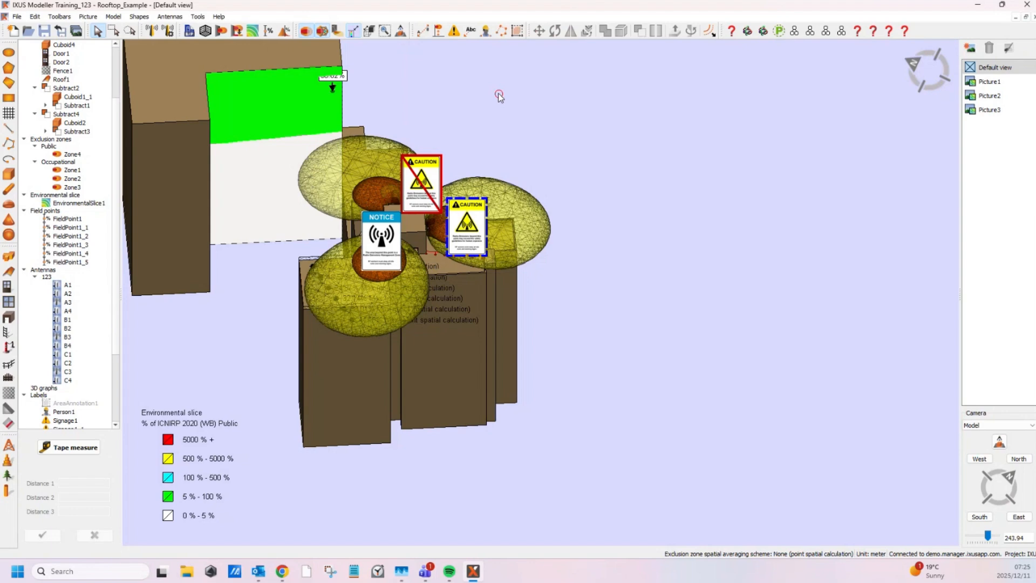
# Step: Select antenna A3 and hide the exclusion zones to inspect the antennas on the rooftop structure's wall
pyautogui.click(66, 302)
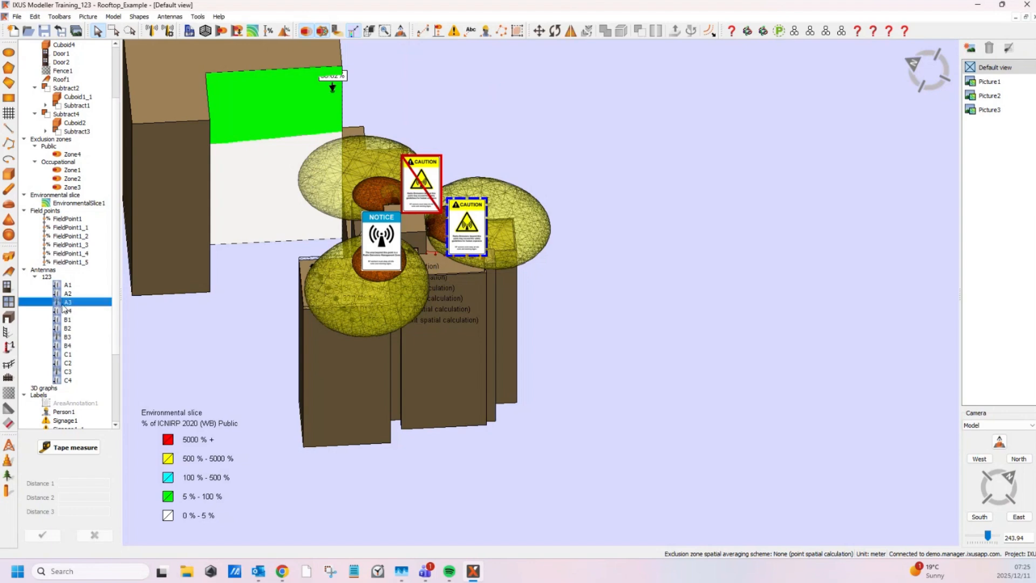
pyautogui.scroll(5, 444, 241)
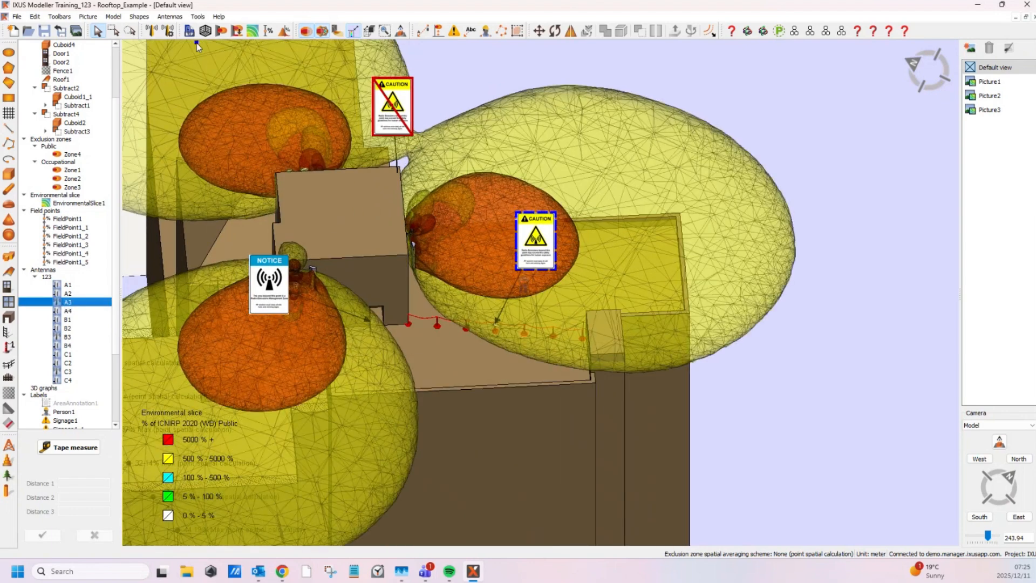
pyautogui.click(306, 32)
pyautogui.scroll(5, 266, 273)
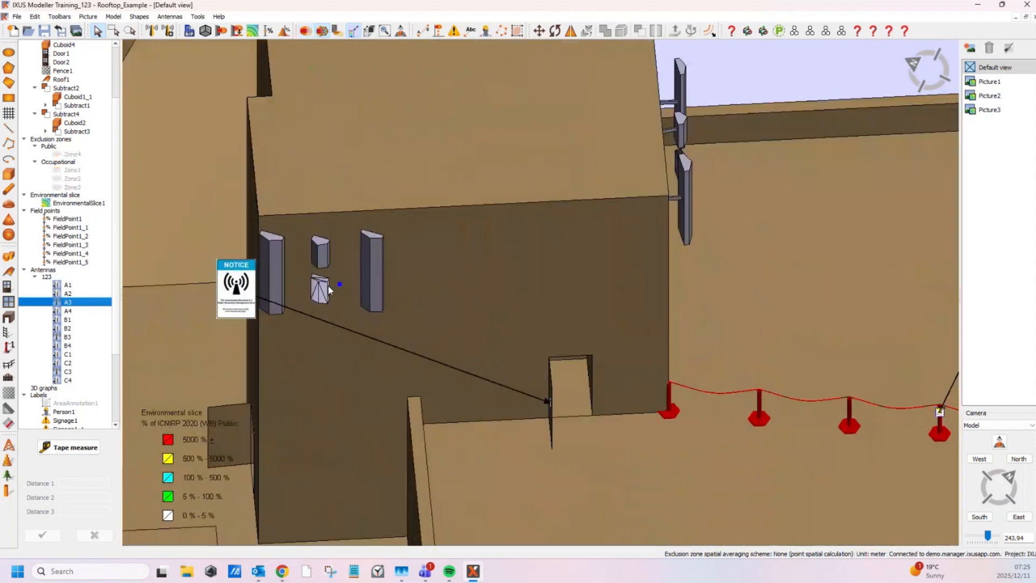
pyautogui.click(729, 78)
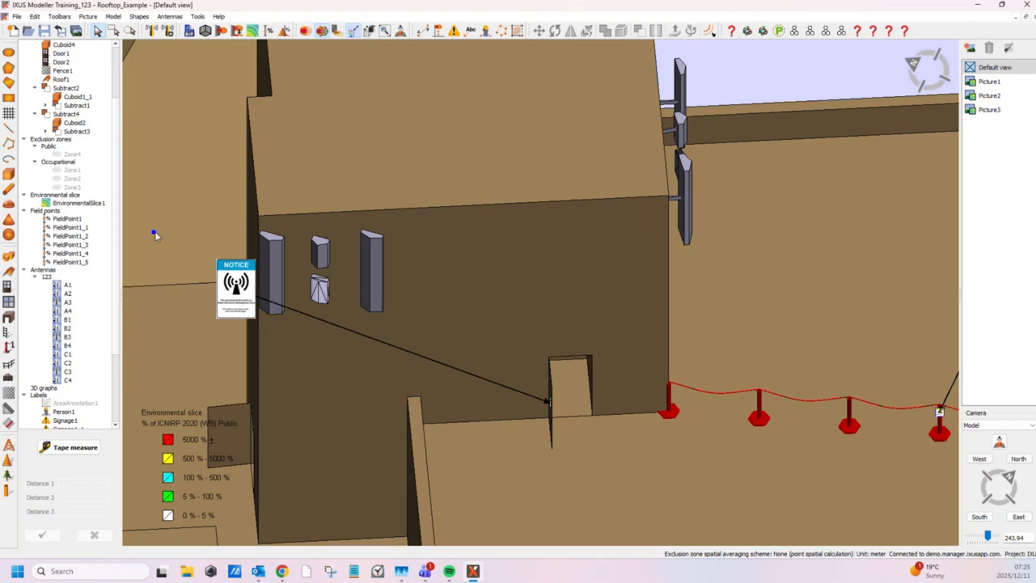
# Step: Select the environmental slice and look over its exposure results together with the rooftop field points
pyautogui.click(319, 335)
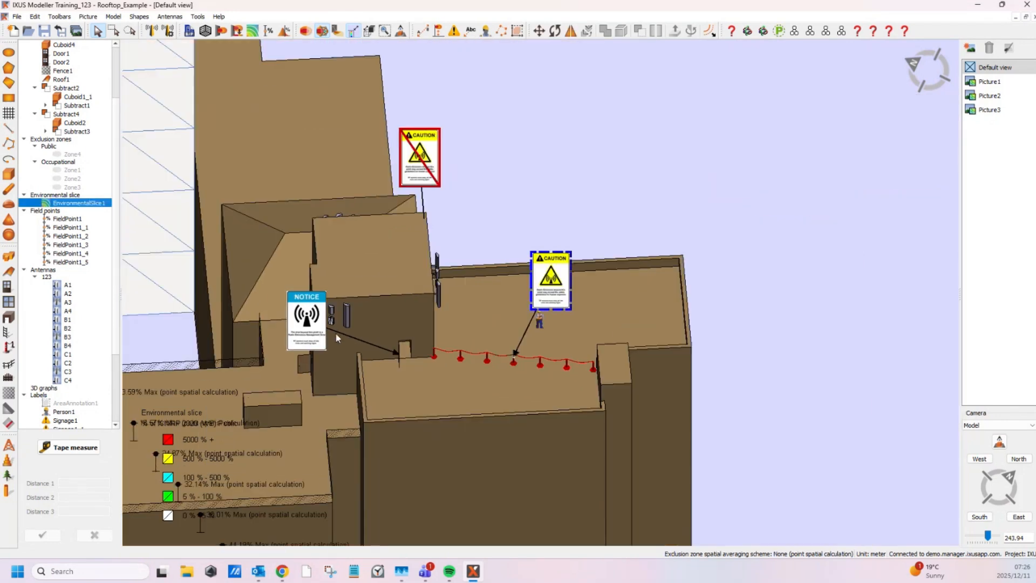
pyautogui.scroll(-2, 335, 332)
pyautogui.moveTo(323, 398); pyautogui.dragTo(507, 313, button='middle')
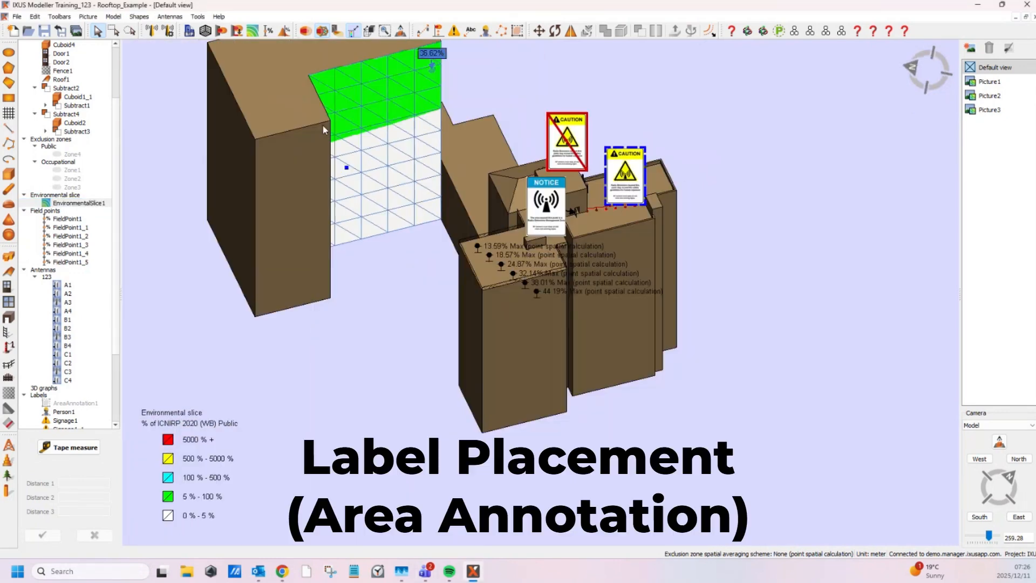
# Step: Start an area calculation label from points and examine its placeholder's placement around the buildings from several angles
pyautogui.click(517, 32)
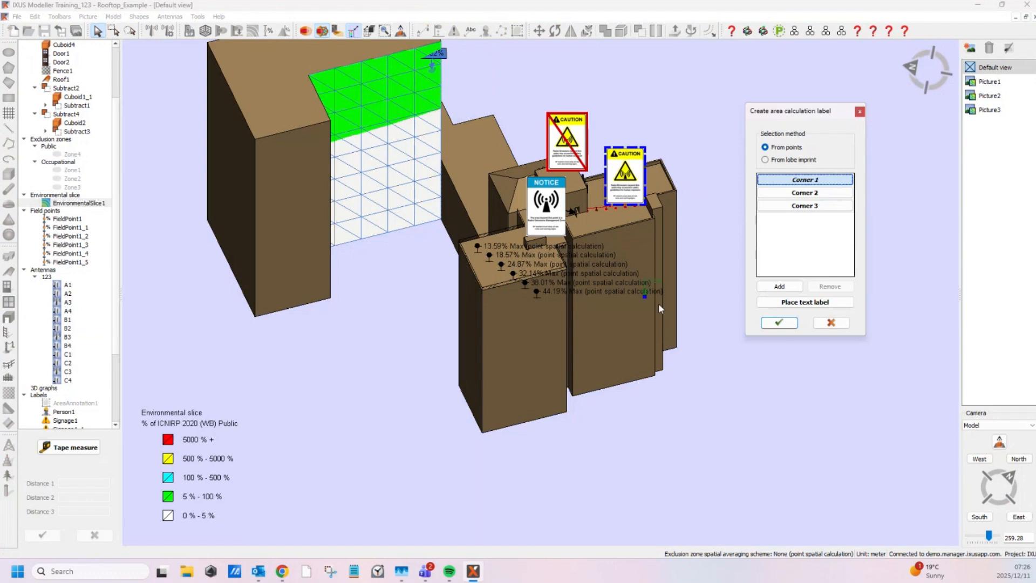
pyautogui.scroll(-2, 692, 404)
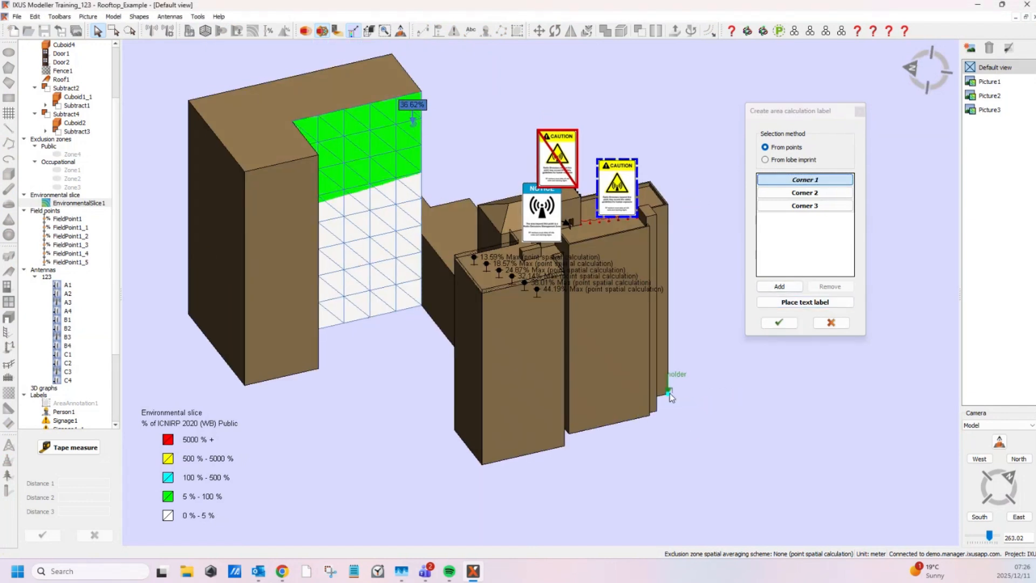
pyautogui.click(794, 303)
pyautogui.moveTo(578, 492); pyautogui.dragTo(586, 371, button='middle')
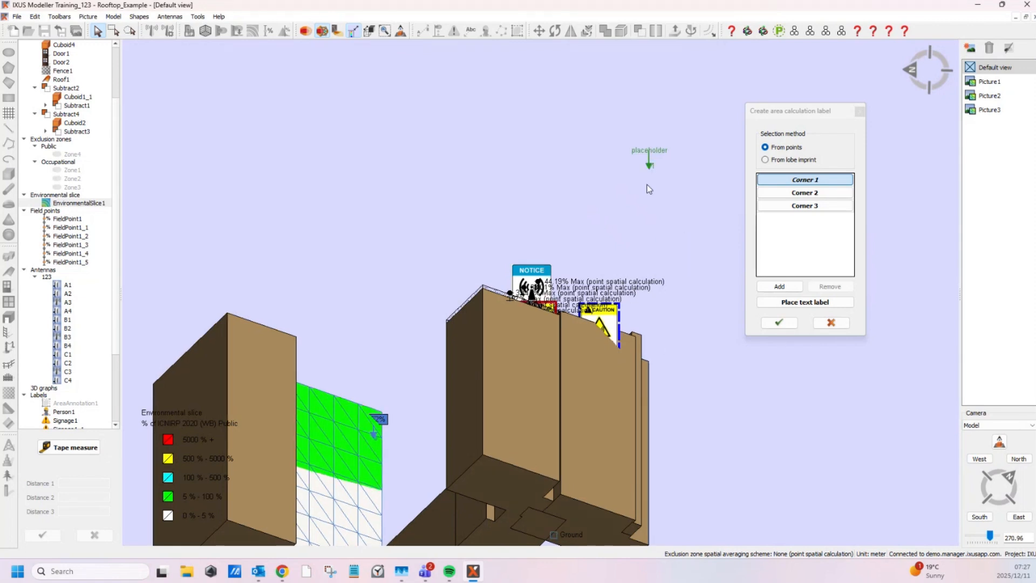
pyautogui.moveTo(650, 185); pyautogui.dragTo(674, 490, button='middle')
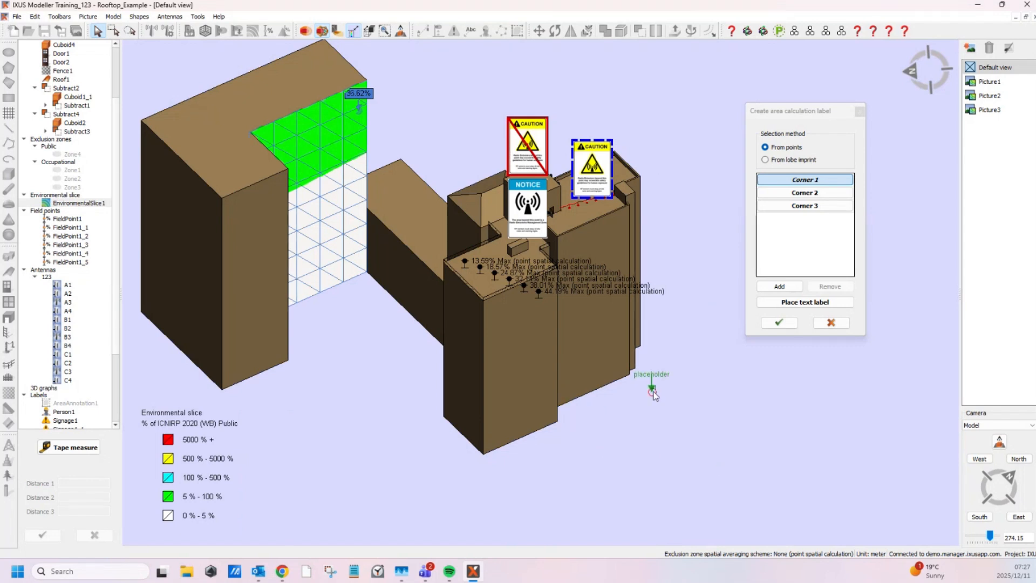
pyautogui.moveTo(593, 352); pyautogui.dragTo(597, 406, button='middle')
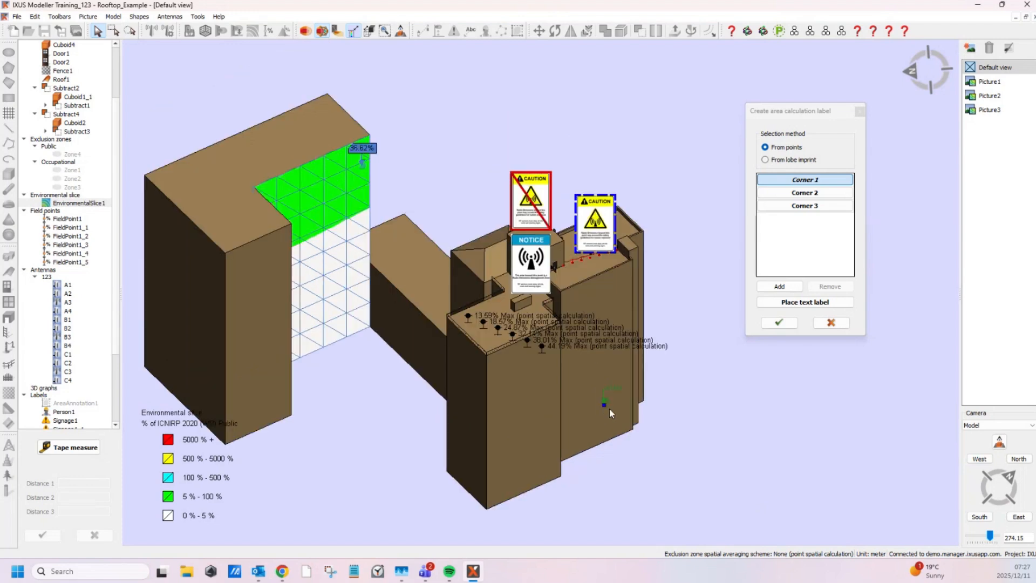
pyautogui.scroll(6, 610, 408)
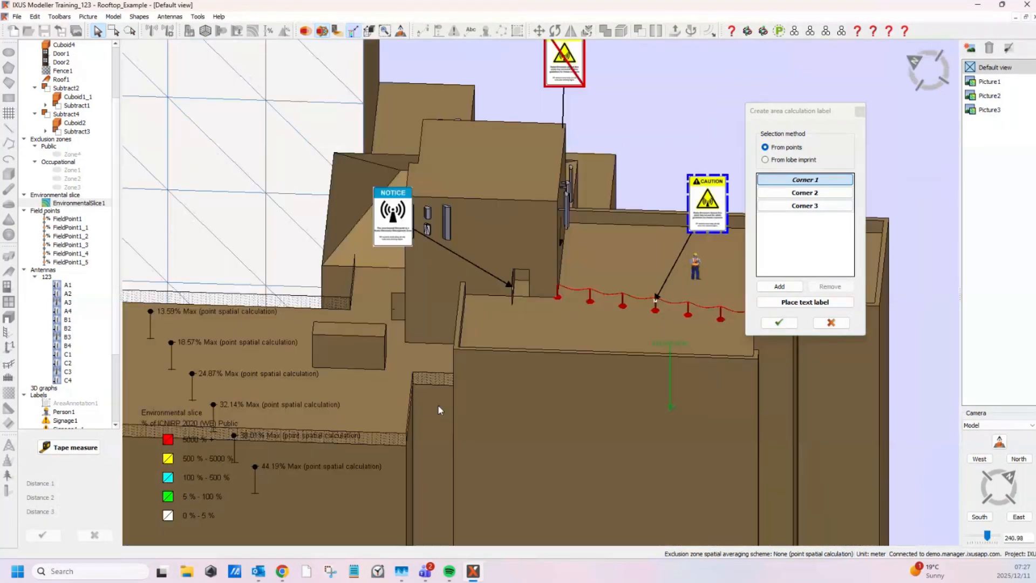
pyautogui.moveTo(605, 392); pyautogui.dragTo(439, 405, button='middle')
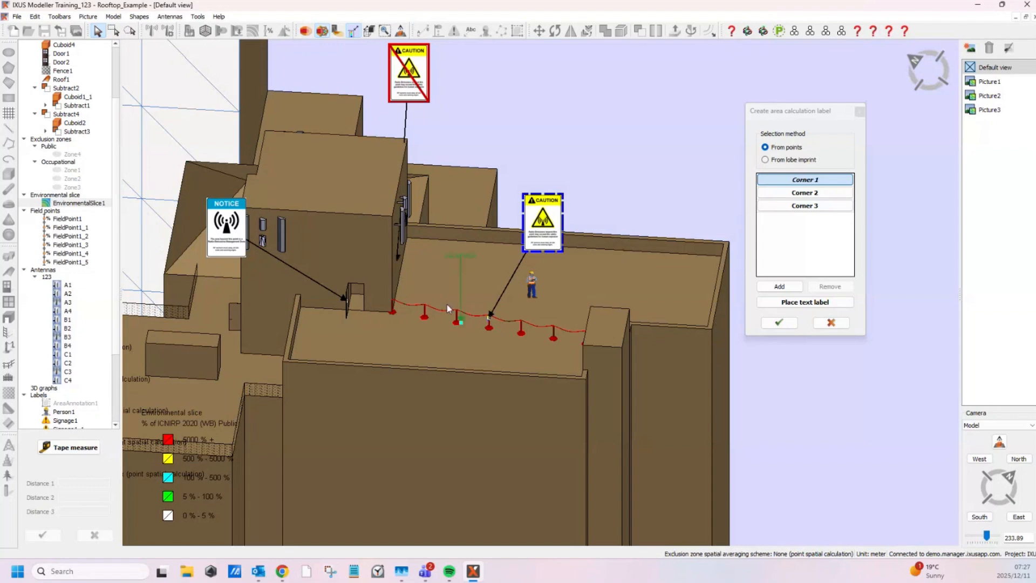
# Step: Outline the upper roof on both sides of the barrier with six corners and create the area calculation label
pyautogui.click(414, 241)
pyautogui.click(699, 268)
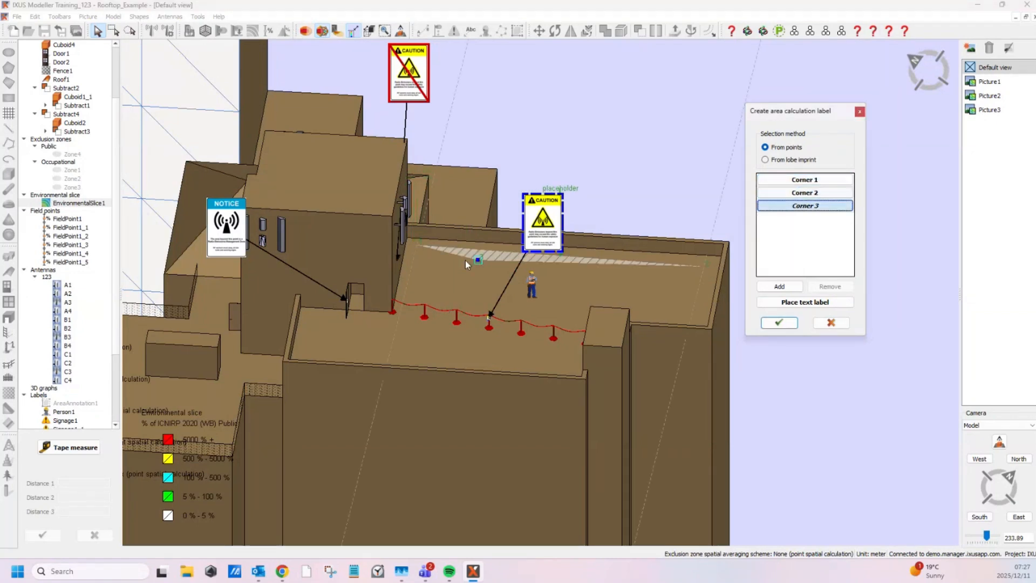
pyautogui.moveTo(465, 260); pyautogui.dragTo(785, 346, button='middle')
pyautogui.click(574, 219)
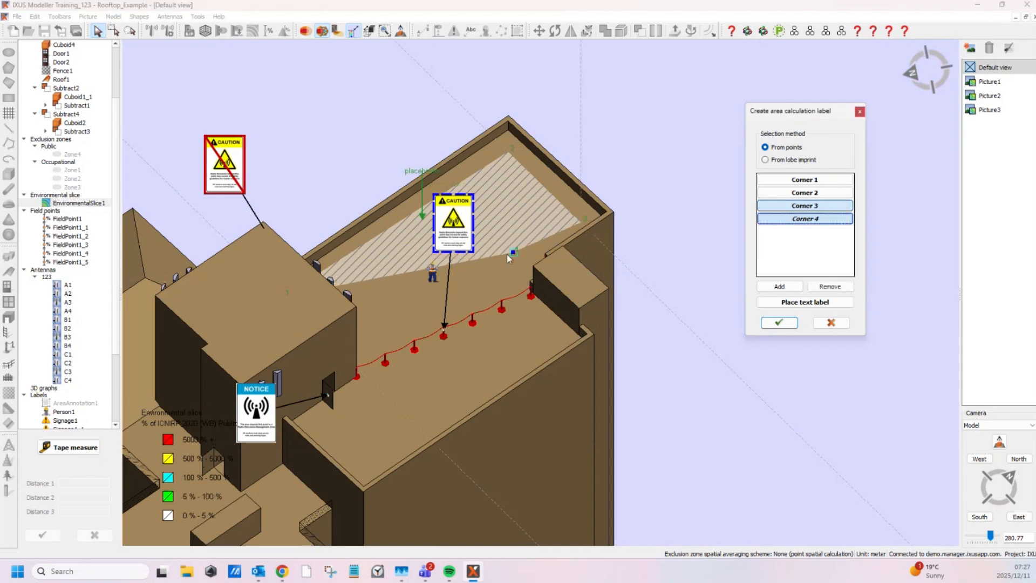
pyautogui.click(513, 283)
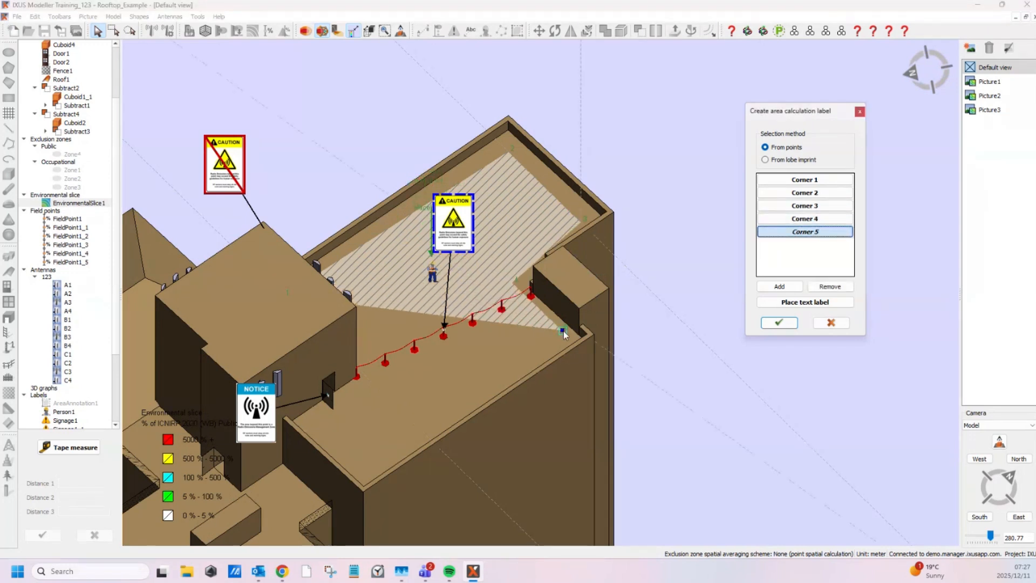
pyautogui.click(566, 327)
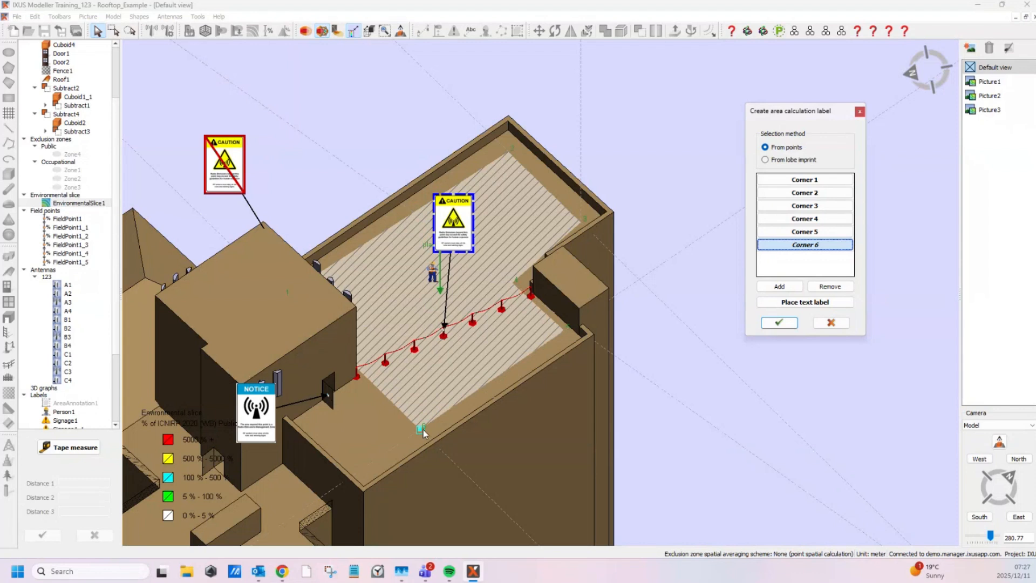
pyautogui.click(423, 429)
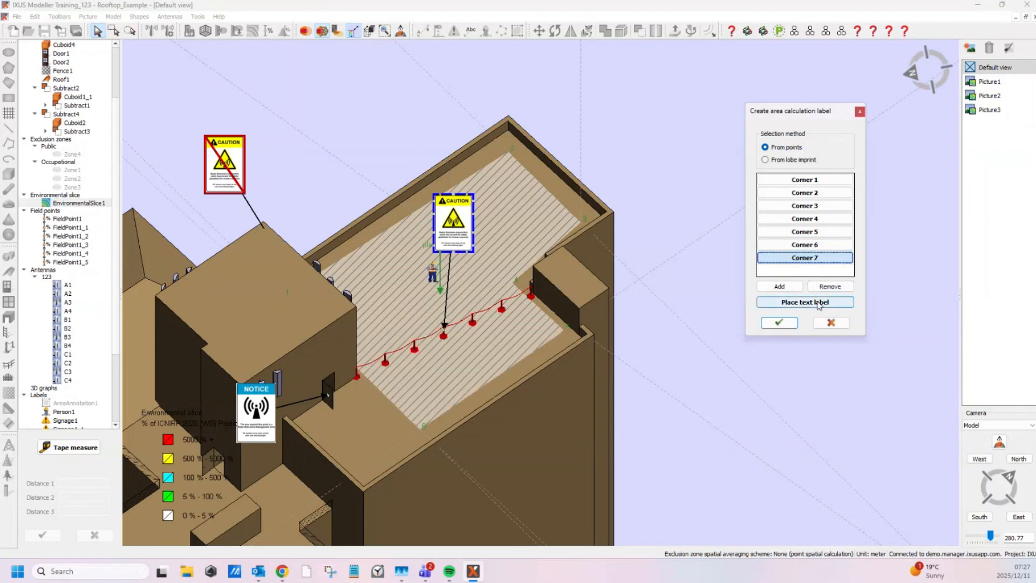
pyautogui.click(779, 322)
pyautogui.moveTo(588, 198); pyautogui.dragTo(661, 170, button='middle')
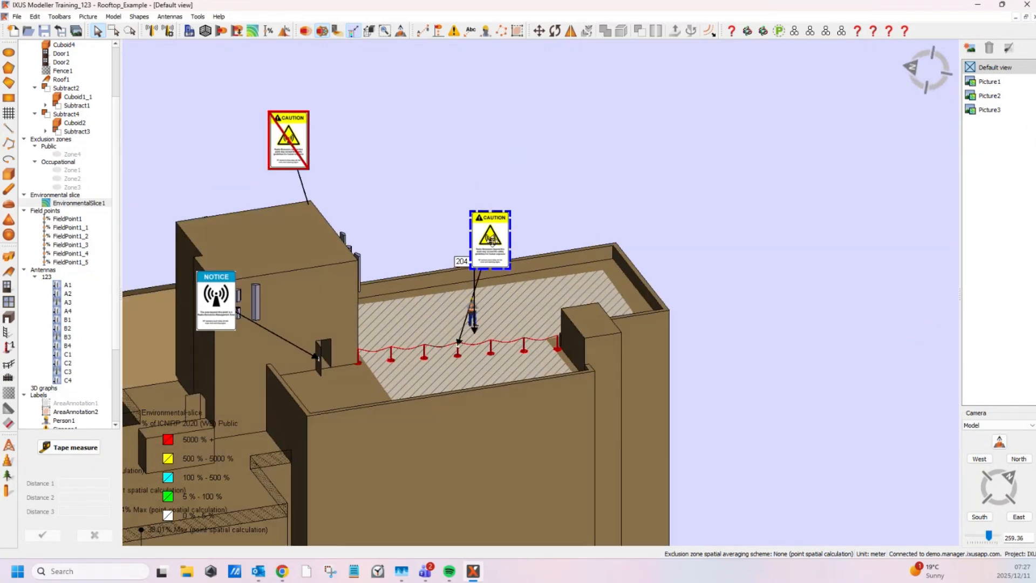
# Step: Move the proposed caution sign away from the roof's area label into the clear space beyond the barrier
pyautogui.moveTo(491, 241); pyautogui.dragTo(645, 179)
pyautogui.click(476, 261)
pyautogui.click(838, 289)
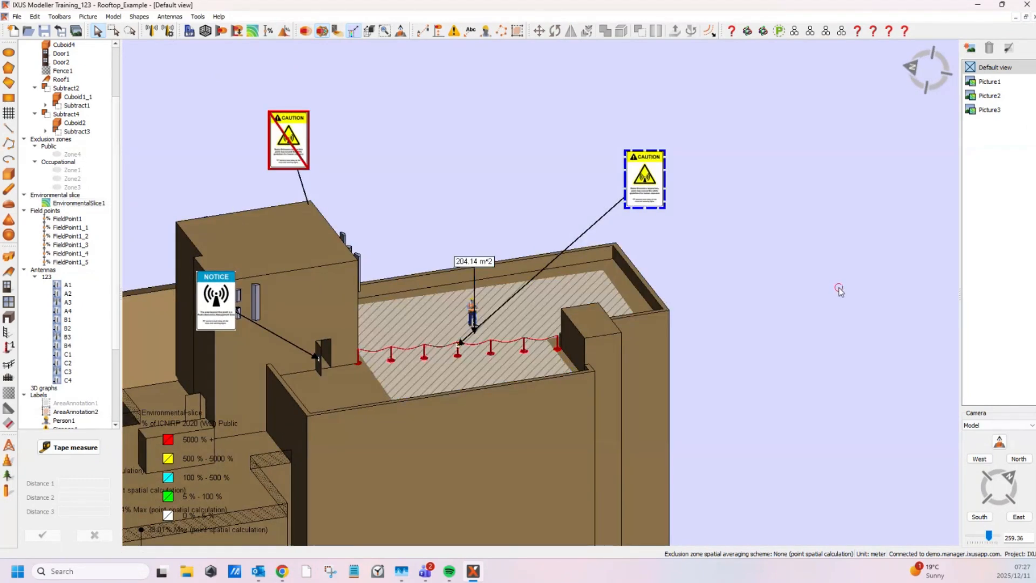
# Step: Modify the upper roof's area calculation label by placing its text higher above the roof, clear of the parapet
pyautogui.moveTo(837, 296); pyautogui.dragTo(822, 306, button='middle')
pyautogui.click(490, 248)
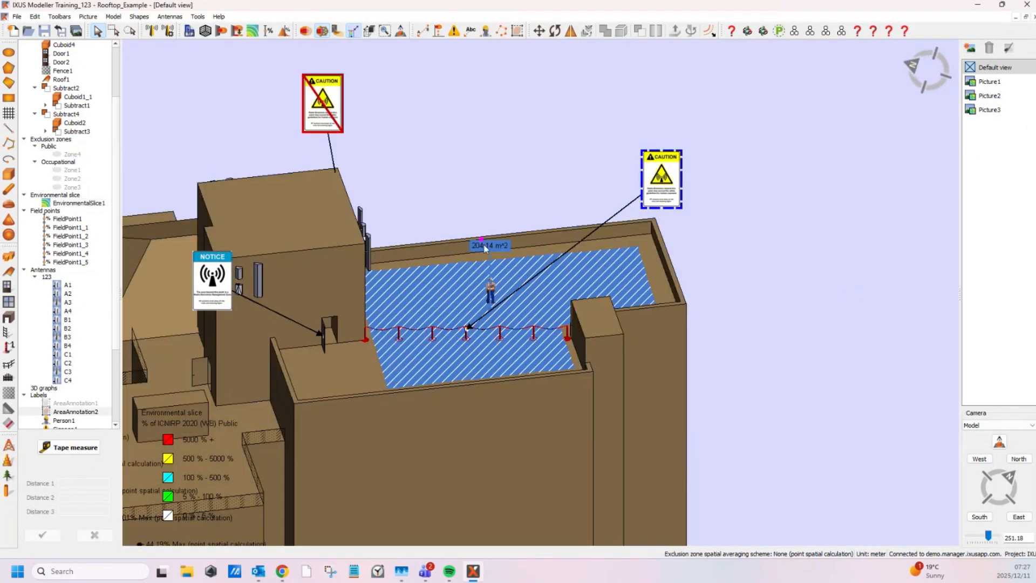
pyautogui.doubleClick(485, 245)
pyautogui.click(821, 303)
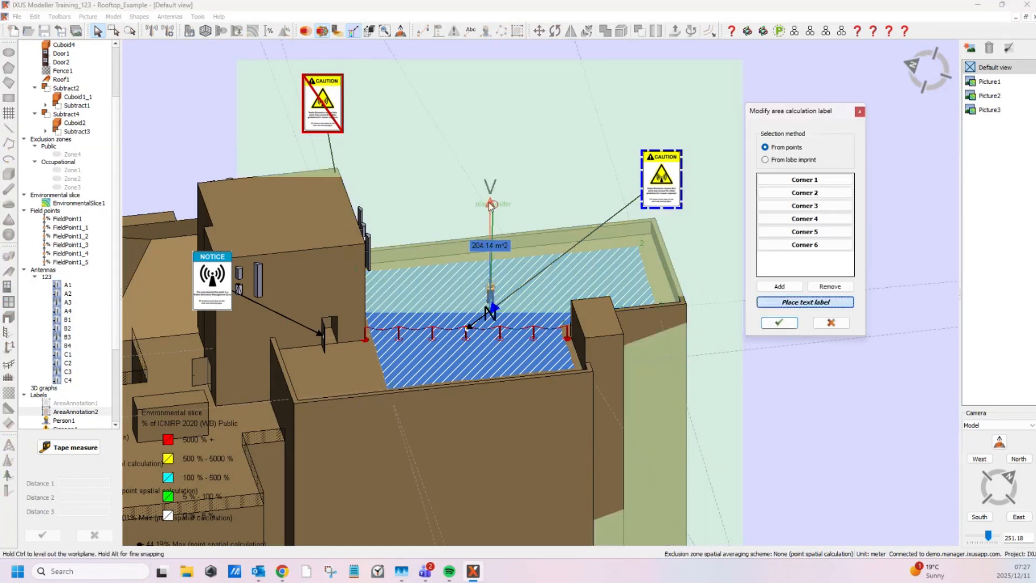
pyautogui.click(785, 325)
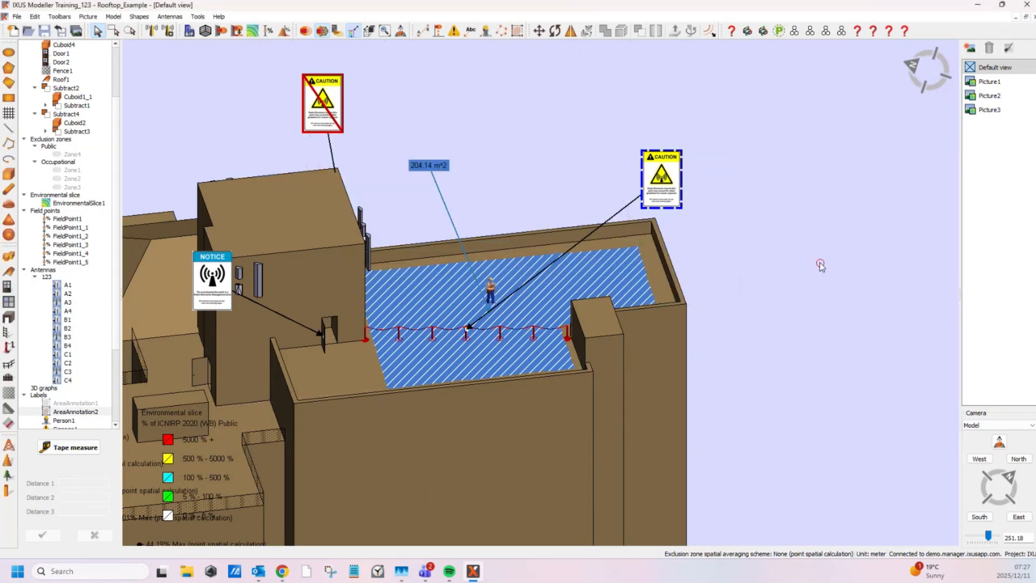
pyautogui.click(821, 266)
# Step: Examine the repositioned area label and the signage around the upper roof from several angles and distances
pyautogui.moveTo(539, 375); pyautogui.dragTo(621, 314, button='middle')
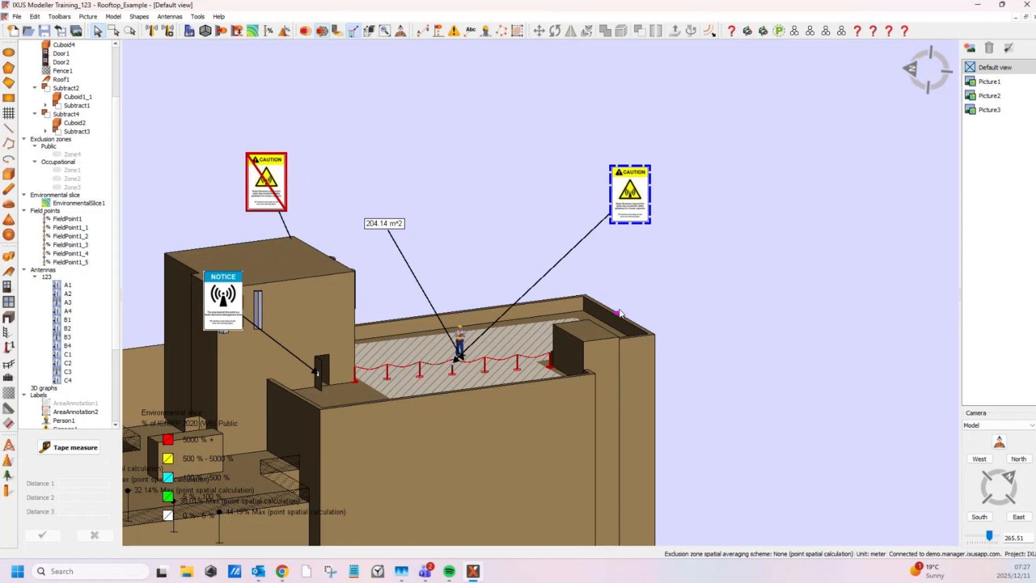
pyautogui.moveTo(488, 214); pyautogui.dragTo(497, 264, button='middle')
pyautogui.scroll(-5, 578, 350)
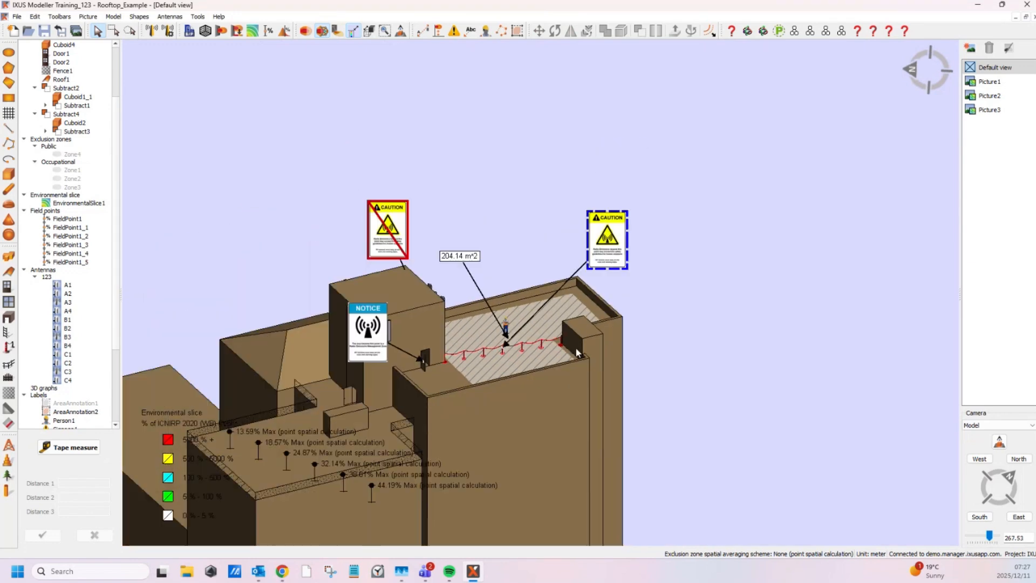
pyautogui.scroll(-3, 577, 351)
pyautogui.moveTo(574, 351); pyautogui.dragTo(558, 241, button='middle')
pyautogui.scroll(10, 559, 241)
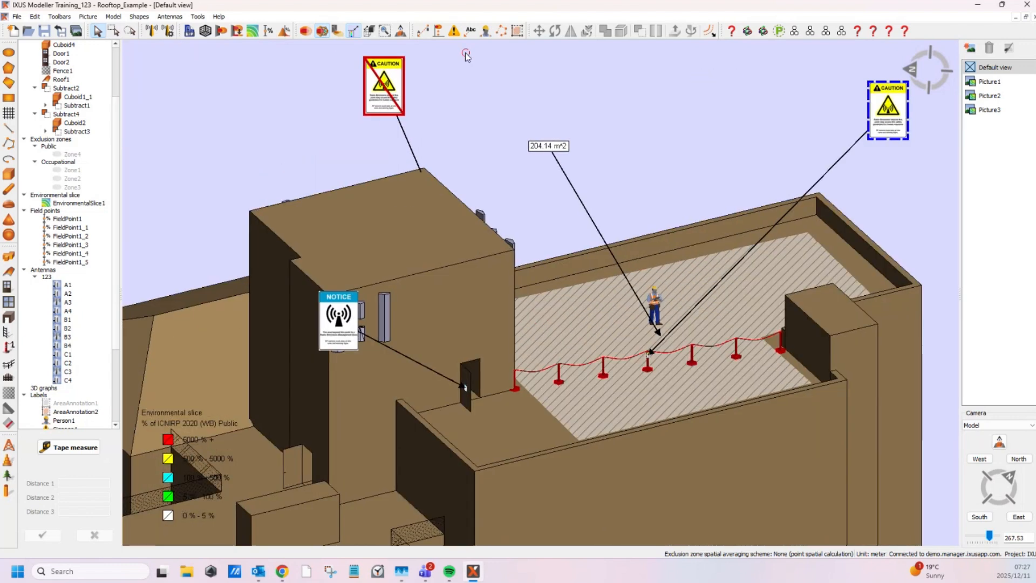
pyautogui.click(517, 31)
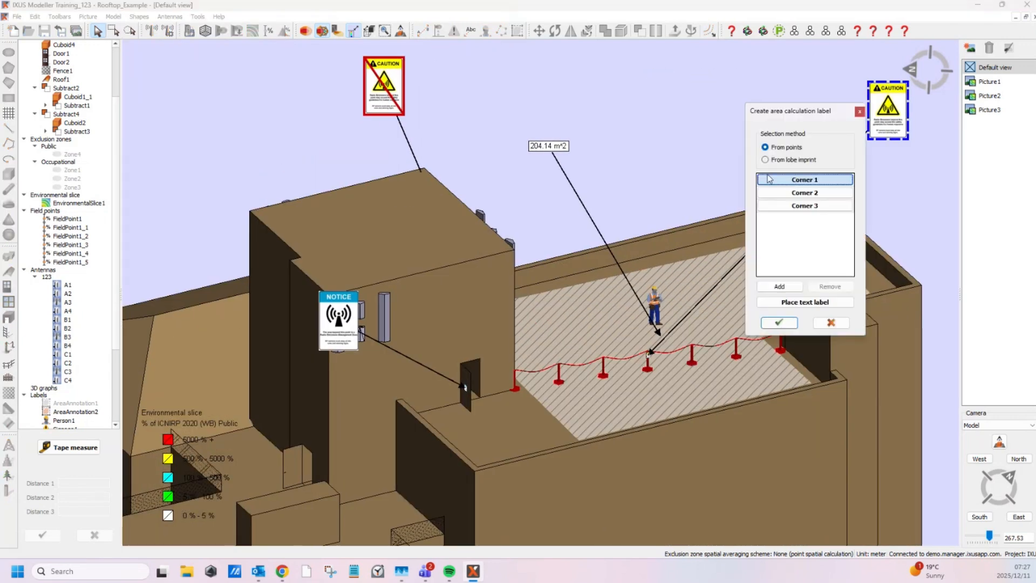
pyautogui.click(847, 325)
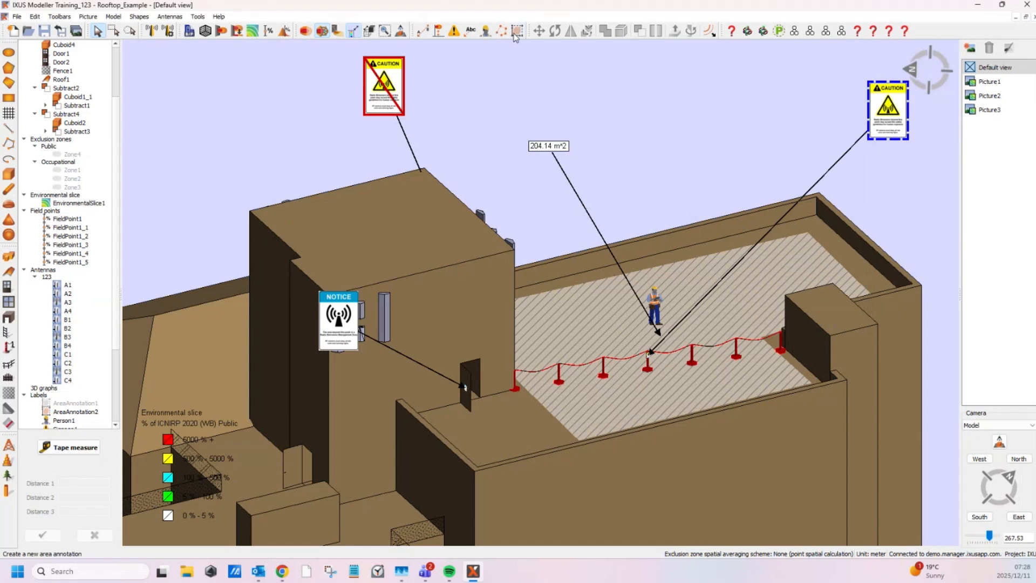
# Step: Create an empty text label attached to the top of the rooftop structure with its text placed above, and delete it
pyautogui.click(472, 32)
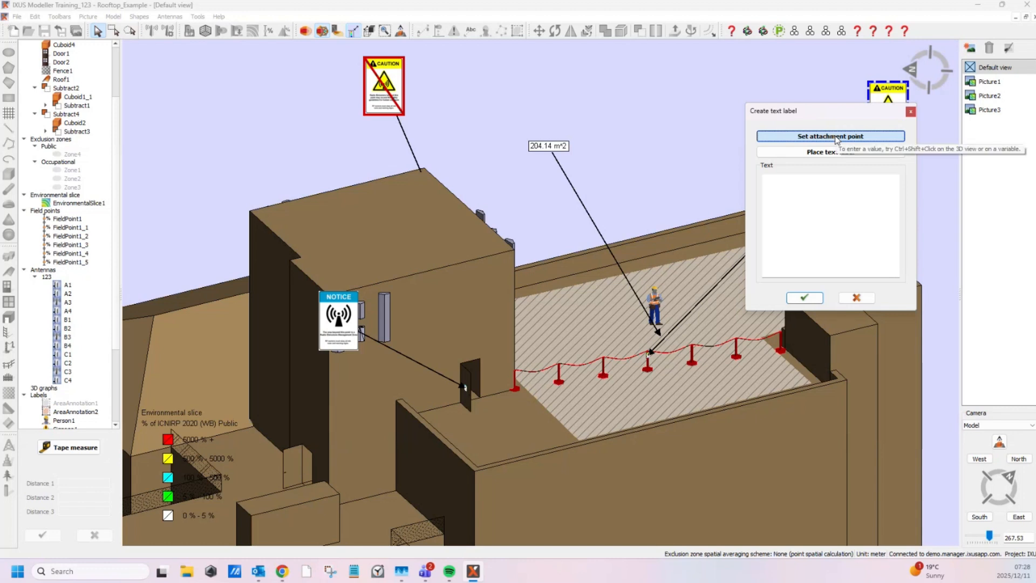
pyautogui.click(836, 138)
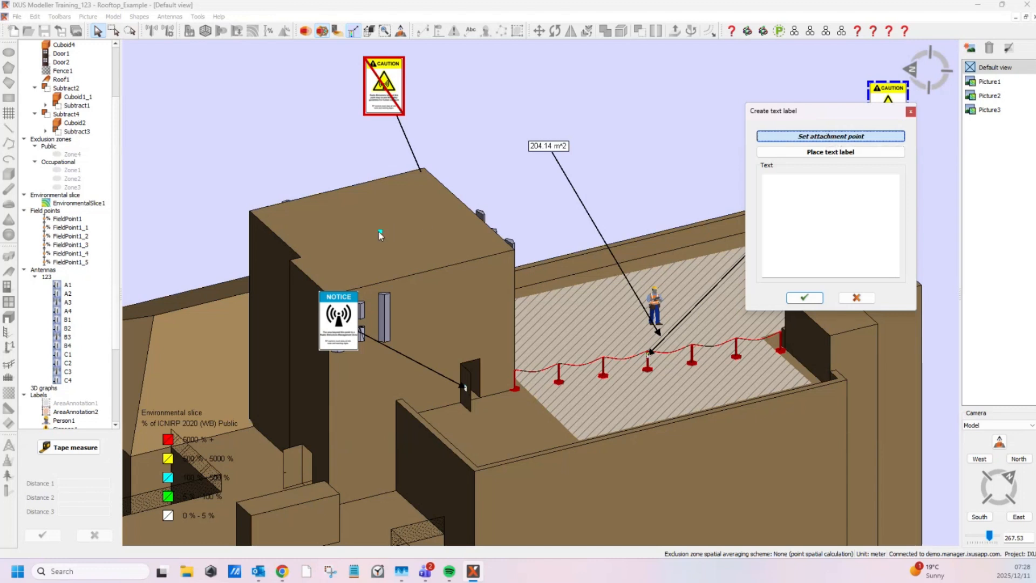
pyautogui.click(380, 229)
pyautogui.click(842, 153)
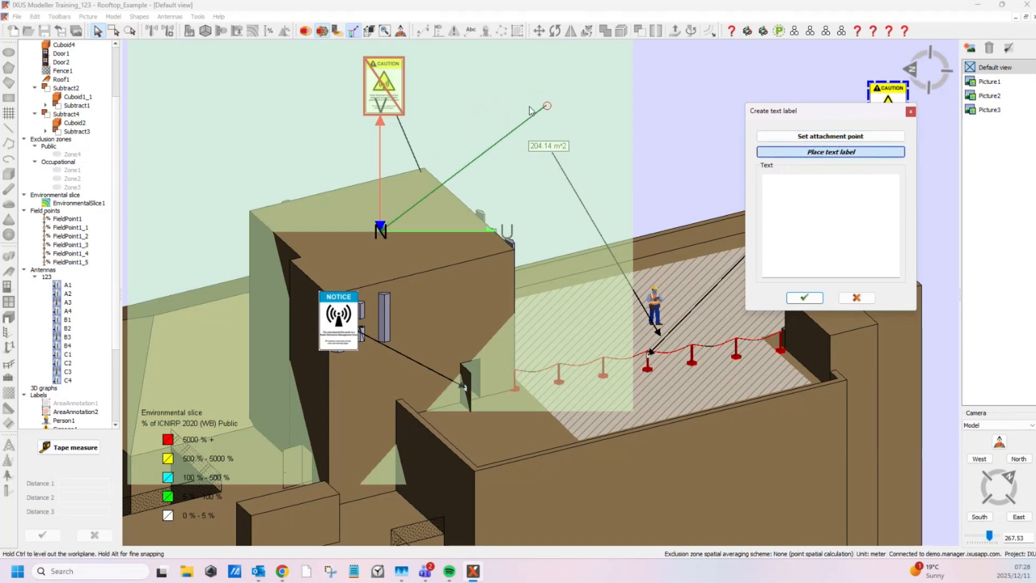
pyautogui.click(512, 80)
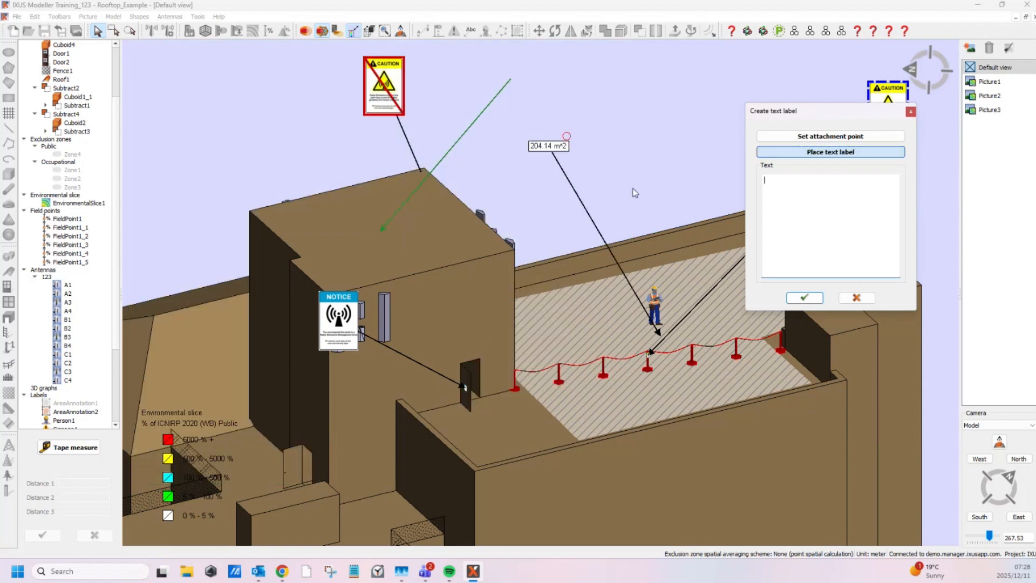
pyautogui.click(797, 301)
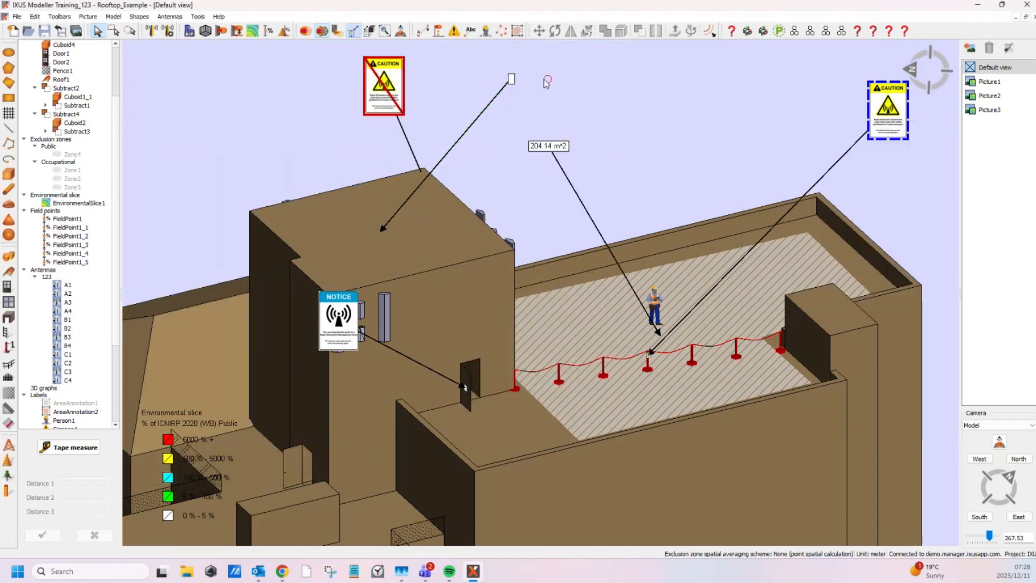
pyautogui.press('Delete')
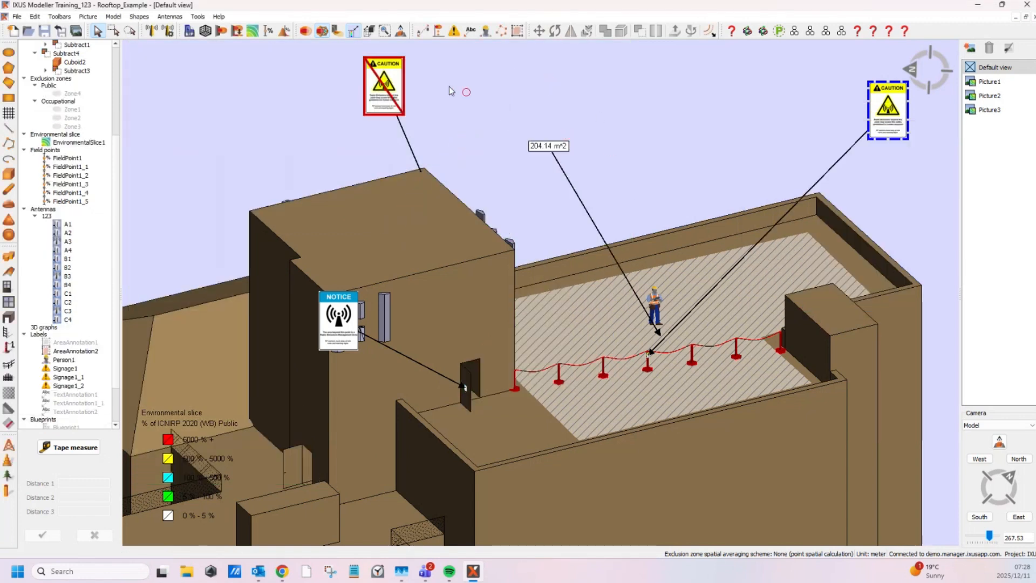
# Step: Outline the top of the rooftop structure from points with six corners and create its area calculation label
pyautogui.click(517, 31)
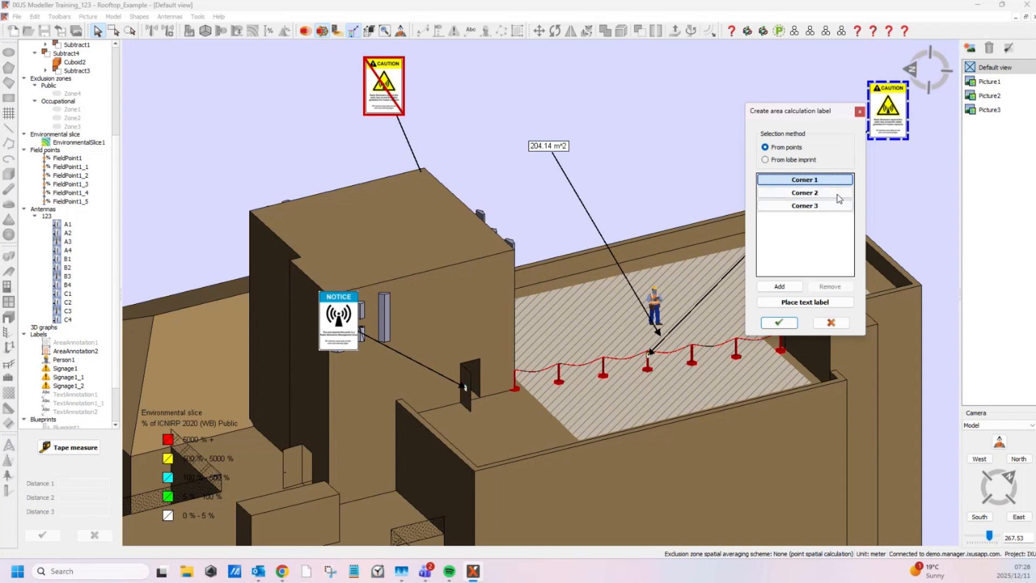
pyautogui.click(838, 303)
pyautogui.click(251, 211)
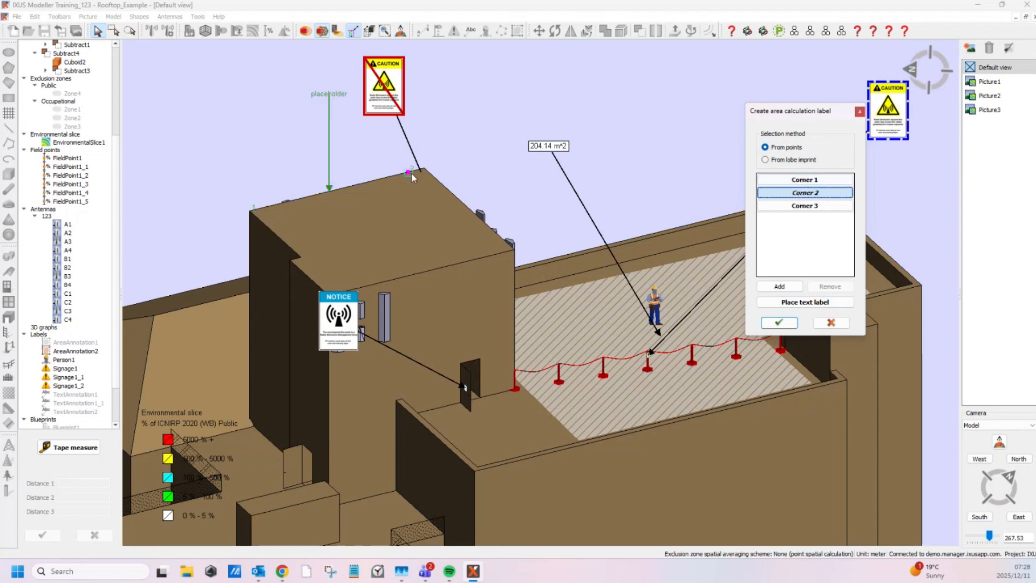
pyautogui.click(424, 169)
pyautogui.click(512, 248)
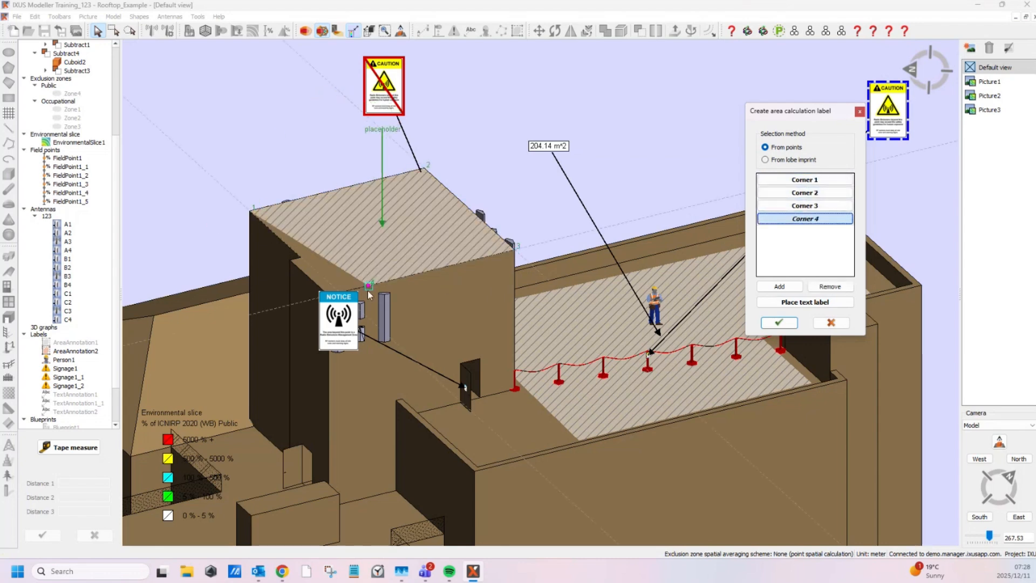
pyautogui.moveTo(273, 244); pyautogui.dragTo(310, 297, button='middle')
pyautogui.click(352, 349)
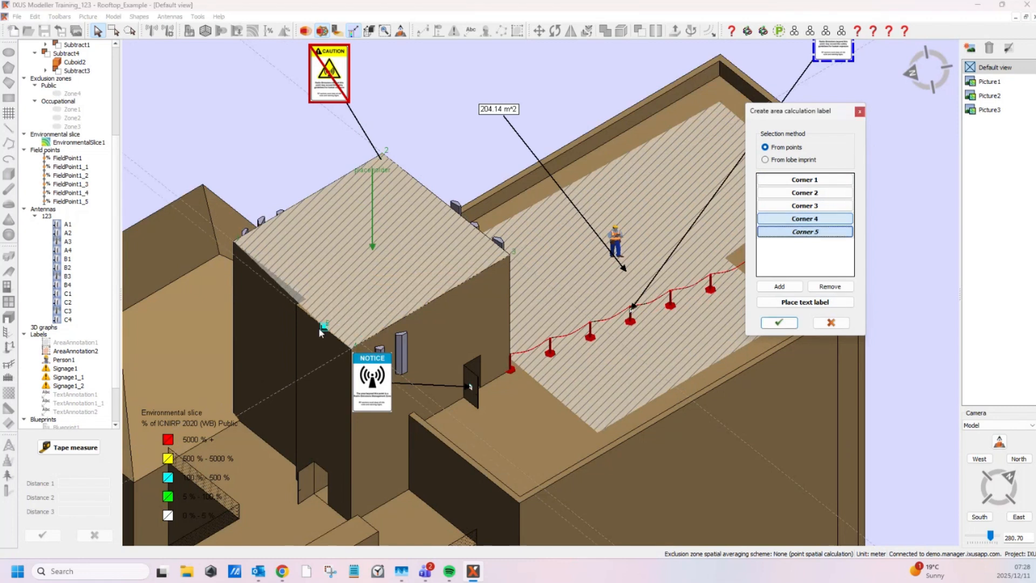
pyautogui.click(299, 306)
pyautogui.click(299, 302)
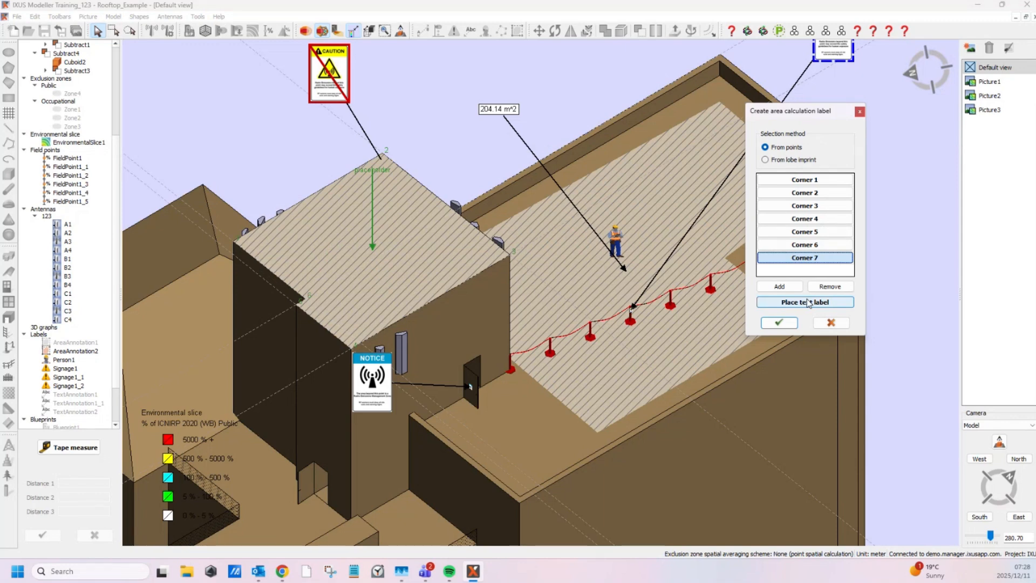
pyautogui.click(786, 324)
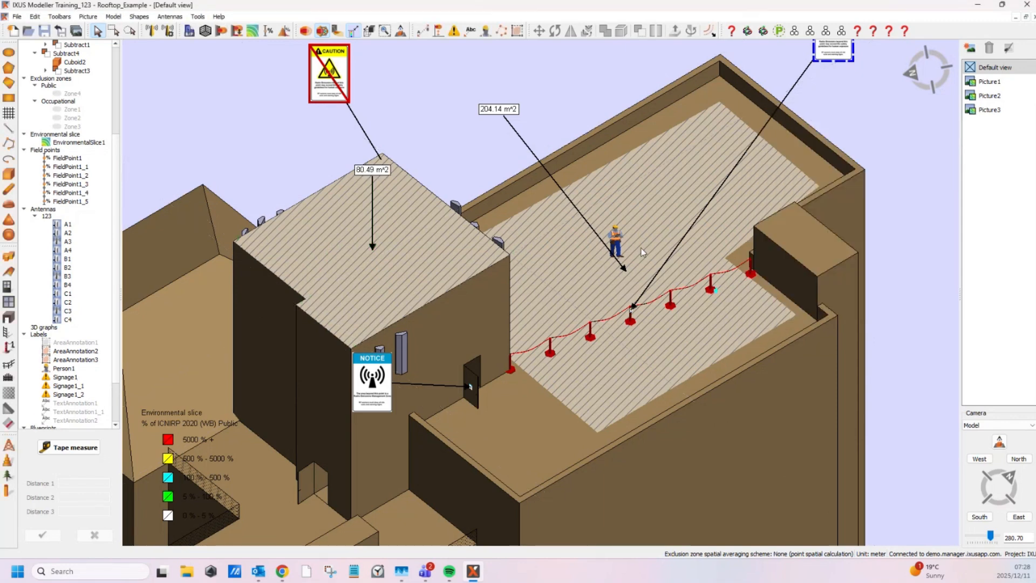
pyautogui.moveTo(531, 234); pyautogui.dragTo(497, 221, button='middle')
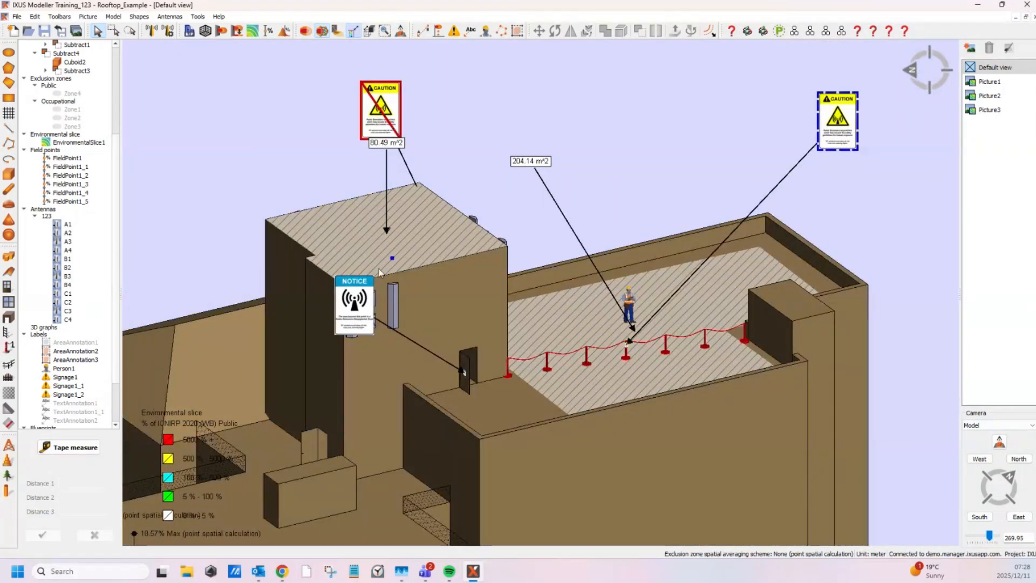
pyautogui.keyDown('shift'); pyautogui.moveTo(282, 342); pyautogui.dragTo(407, 199, button='middle'); pyautogui.keyUp('shift')
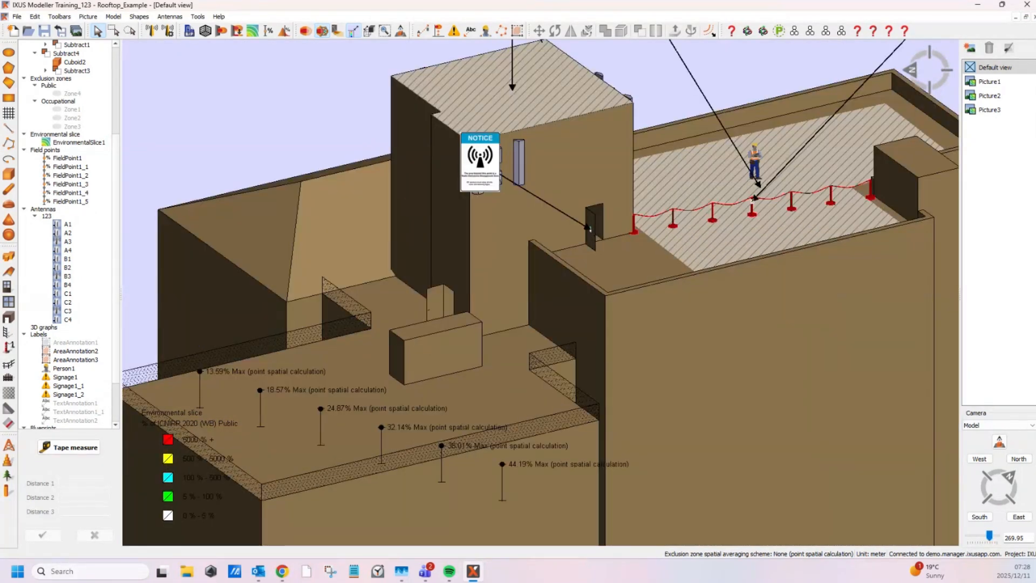